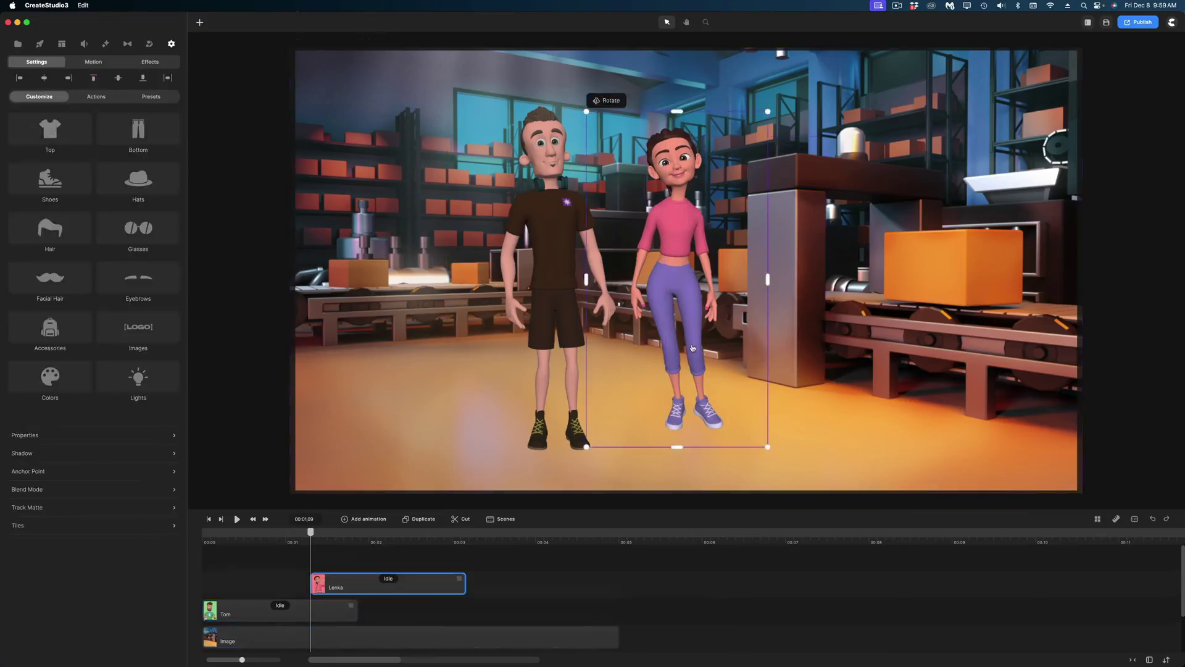
- Customize the Lenka character's top, bottom, hair and colors
click(50, 129)
click(138, 129)
click(50, 228)
click(50, 376)
click(245, 285)
drag(321, 346, 348, 346)
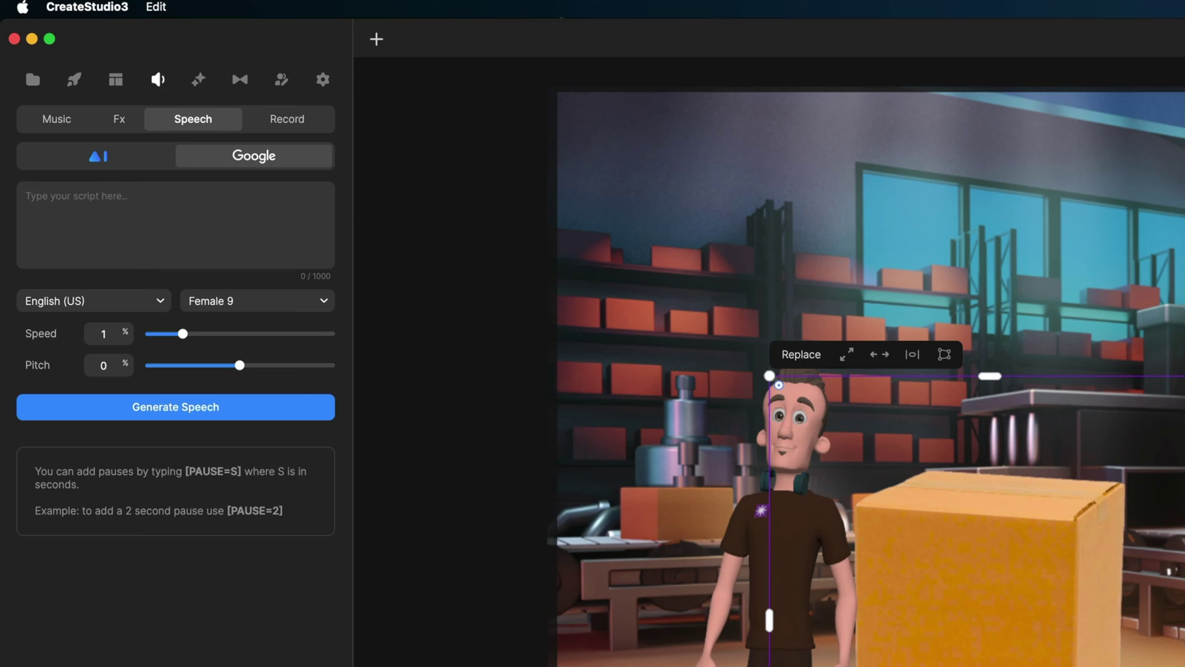
- Enter the speech script "Man, this box is heavy" and choose the Male 4 voice
text(Man, this box is heavy)
click(244, 308)
scroll(260, 428, down, 5)
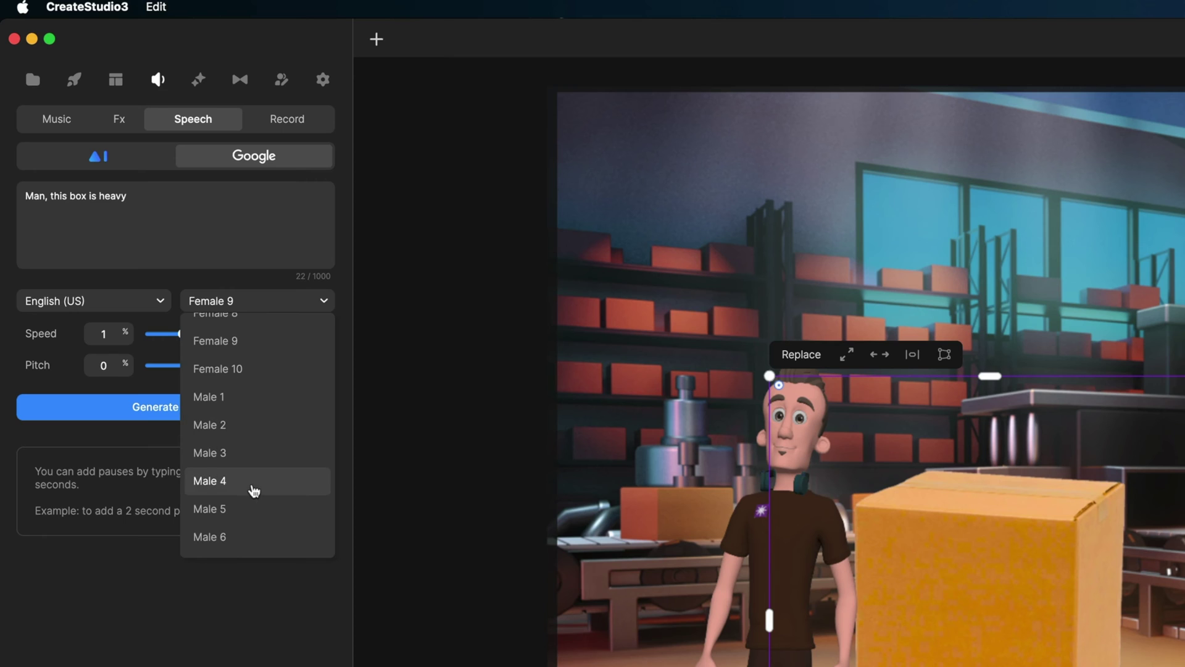
click(253, 482)
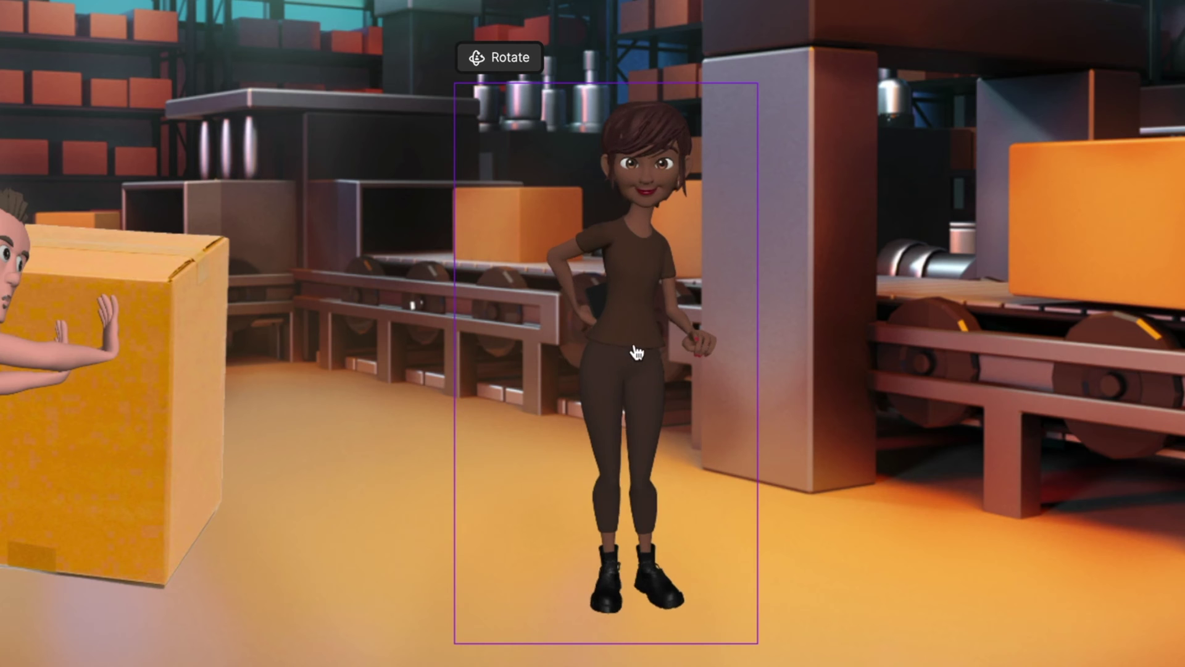
- Move the woman in dark clothes farther right across the warehouse scene
drag(636, 352, 876, 322)
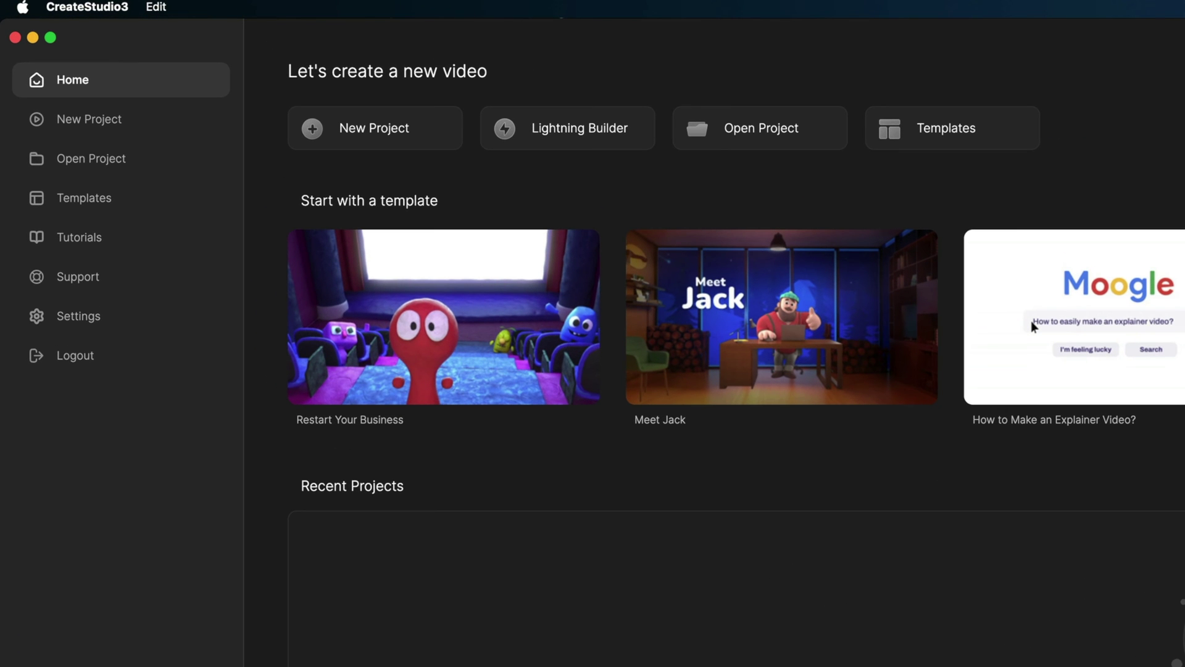
- Create a new project and search the background library for "warehouse"
click(364, 127)
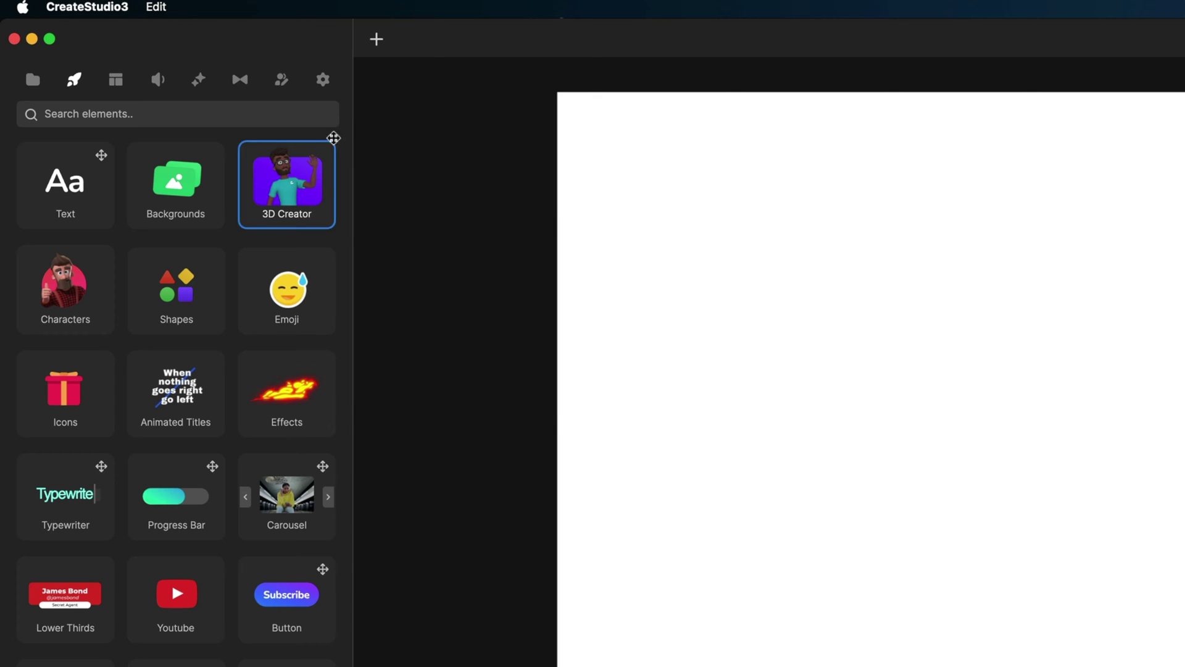
click(176, 212)
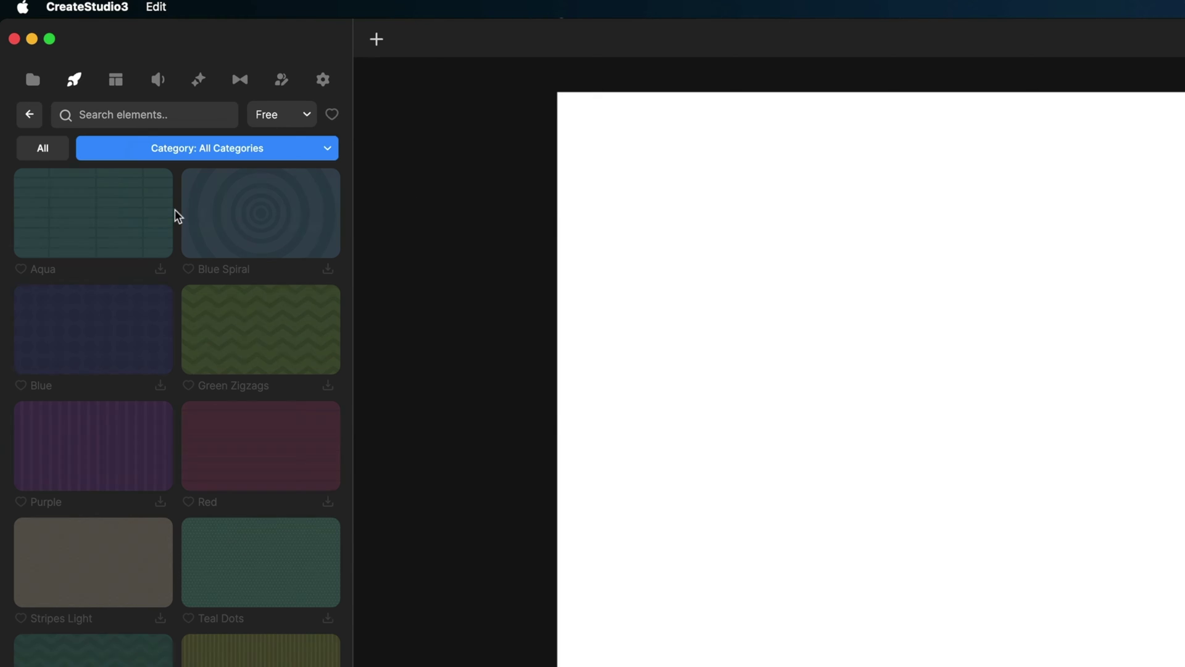
click(119, 123)
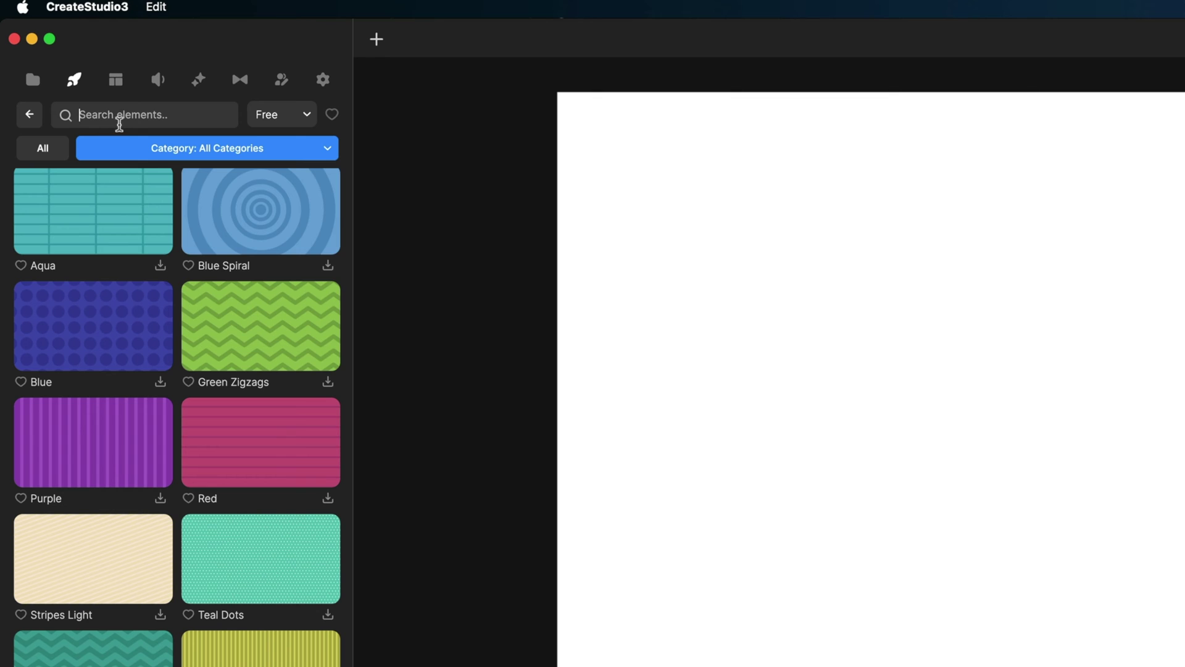
text(warehouse)
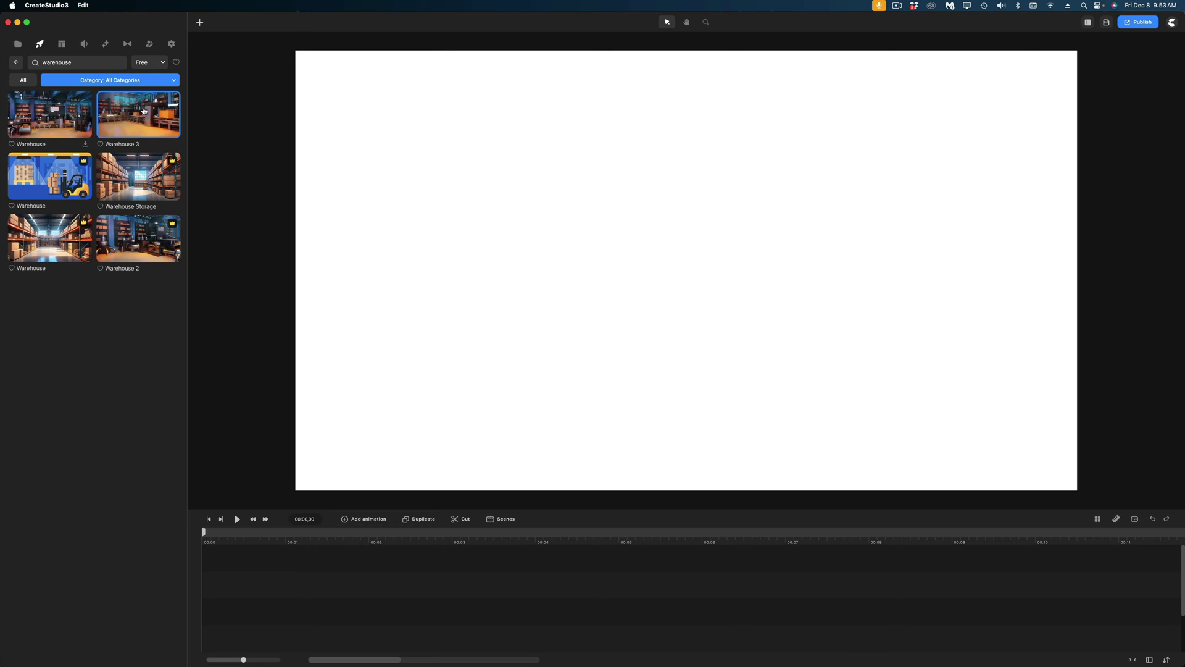
- Add the Warehouse 3 background to the timeline and enlarge it to 101% scale so it covers the whole canvas
drag(143, 110, 227, 618)
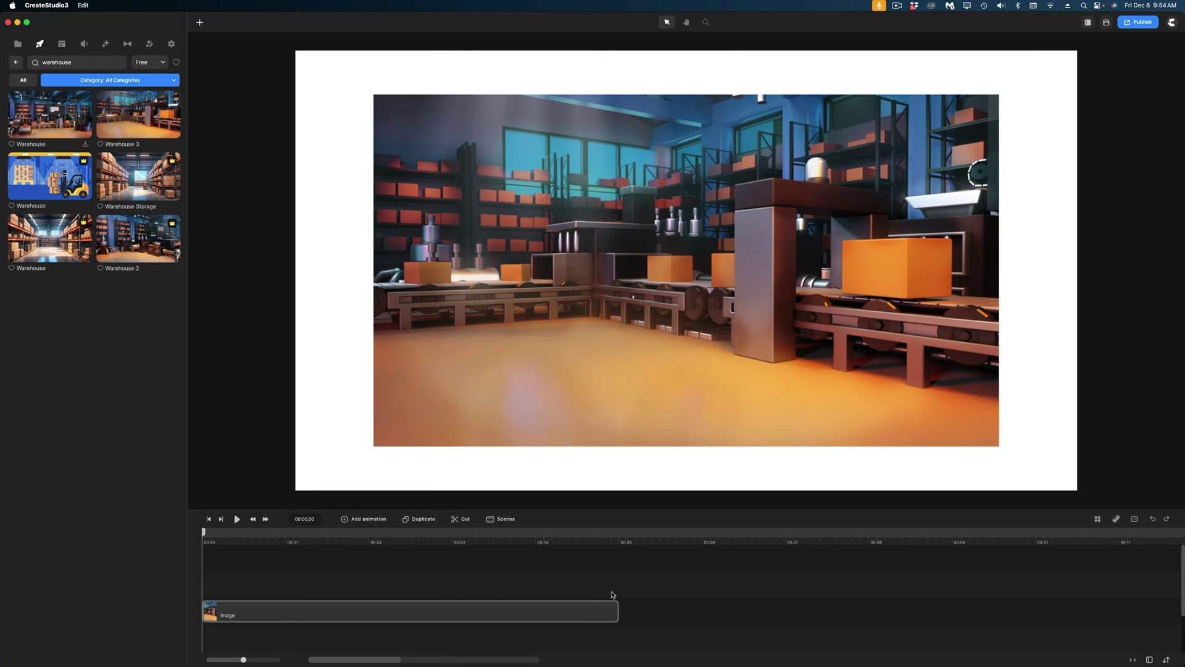
click(602, 610)
drag(373, 446, 290, 494)
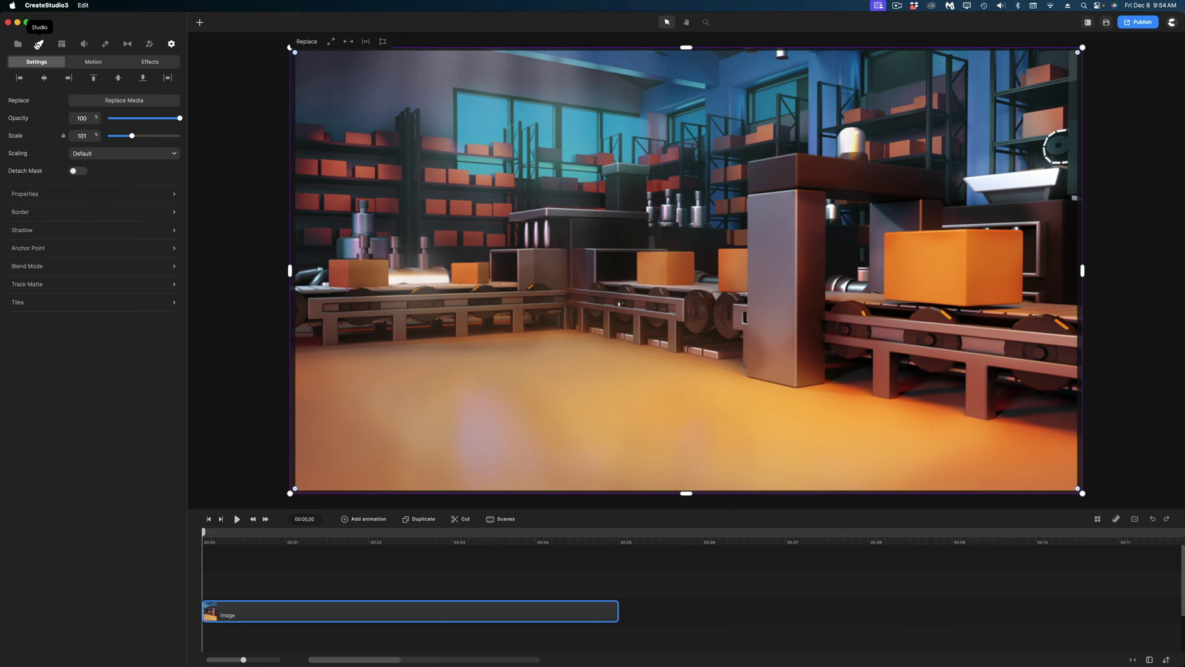
- Add the Tom character from the 3D Creator library to the scene and place him left of the canvas center
click(39, 44)
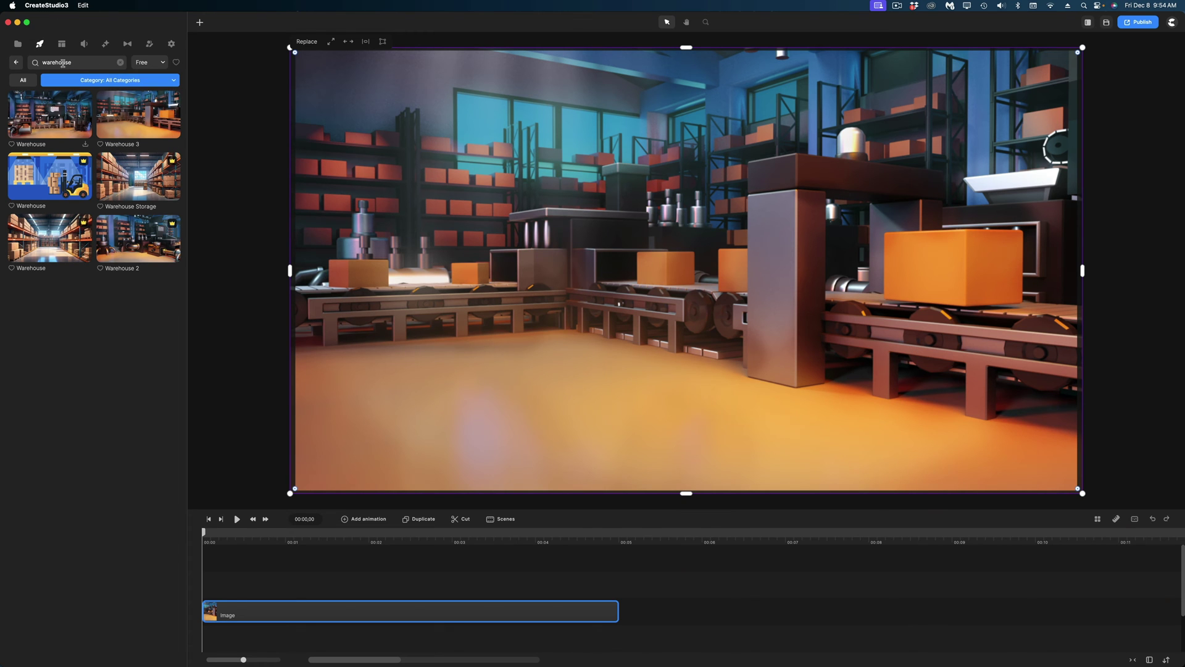
click(21, 63)
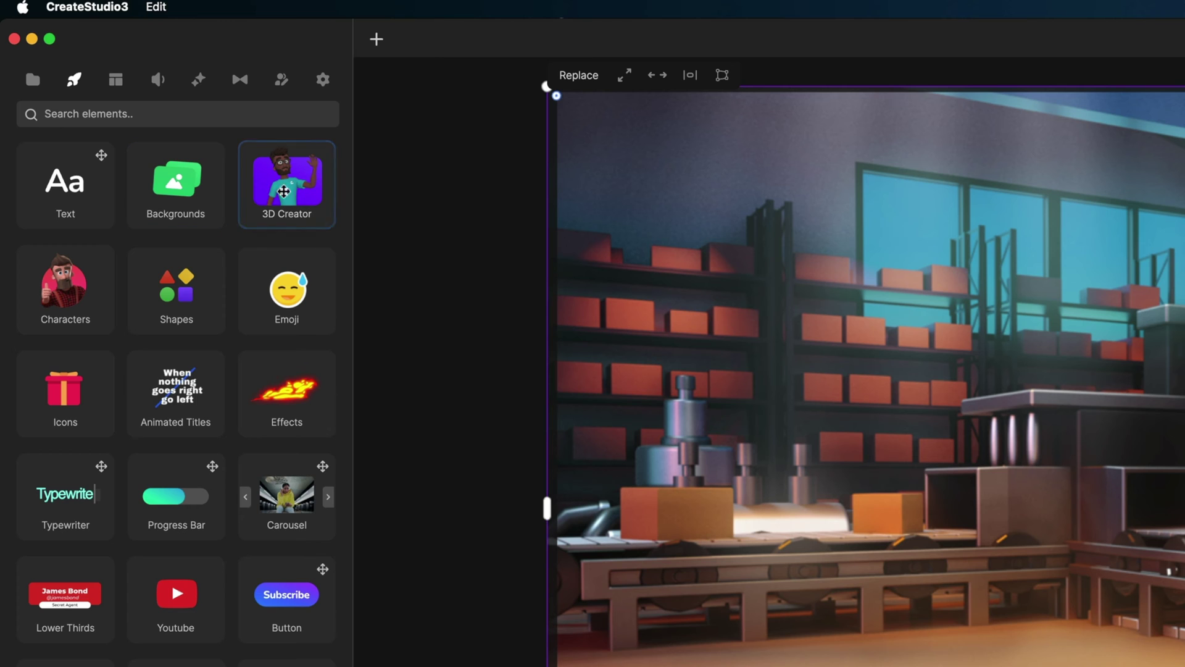
click(307, 173)
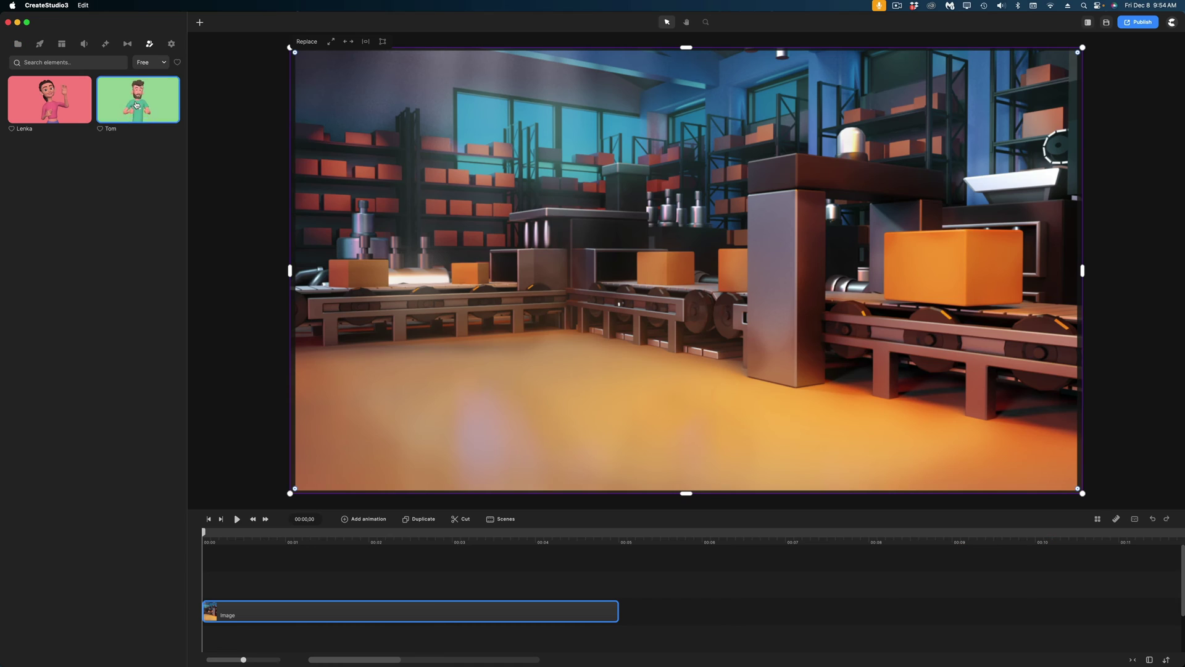
drag(260, 184, 1057, 479)
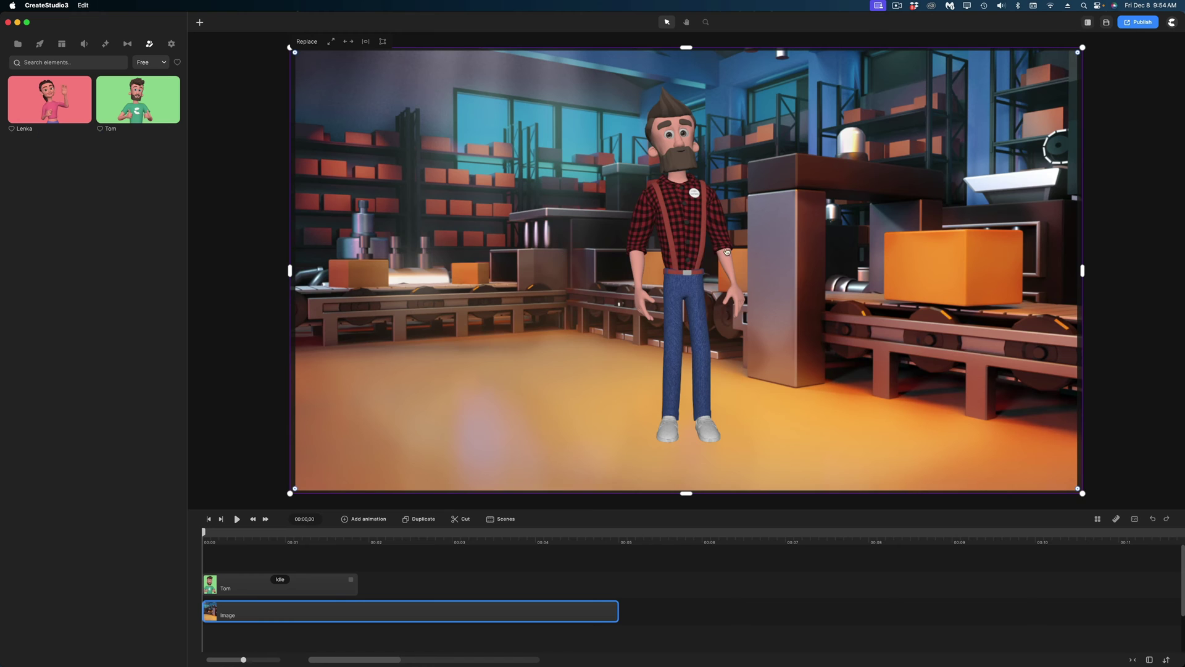
drag(666, 241, 534, 217)
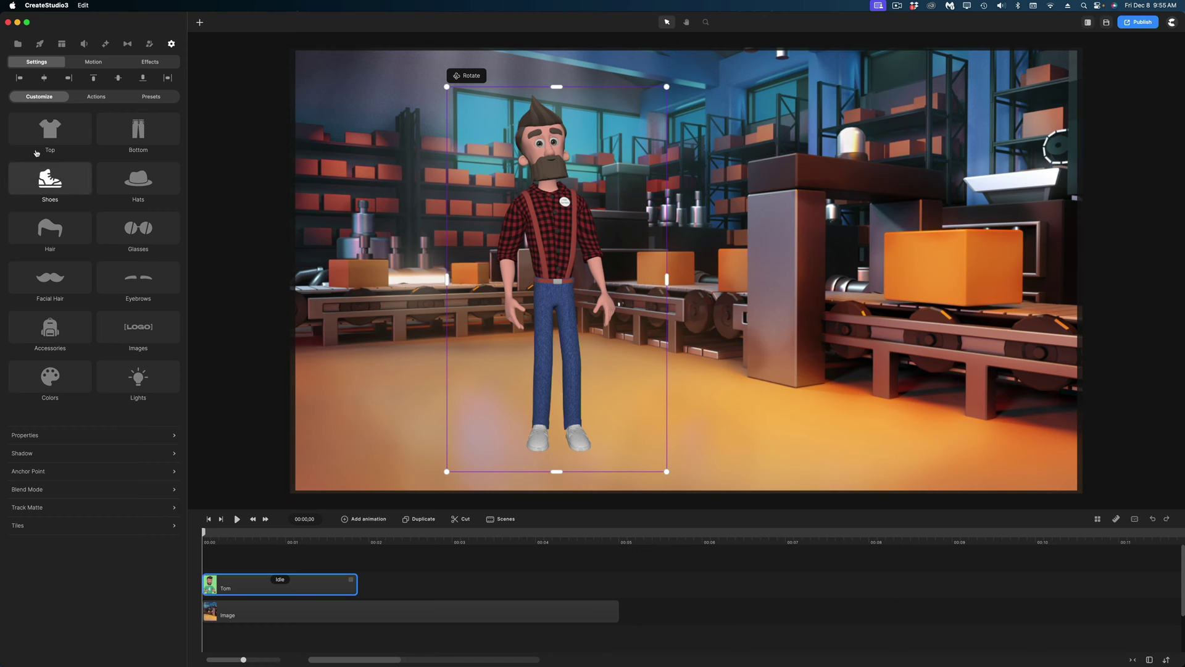
- Change Tom's top to the TShirt
click(51, 127)
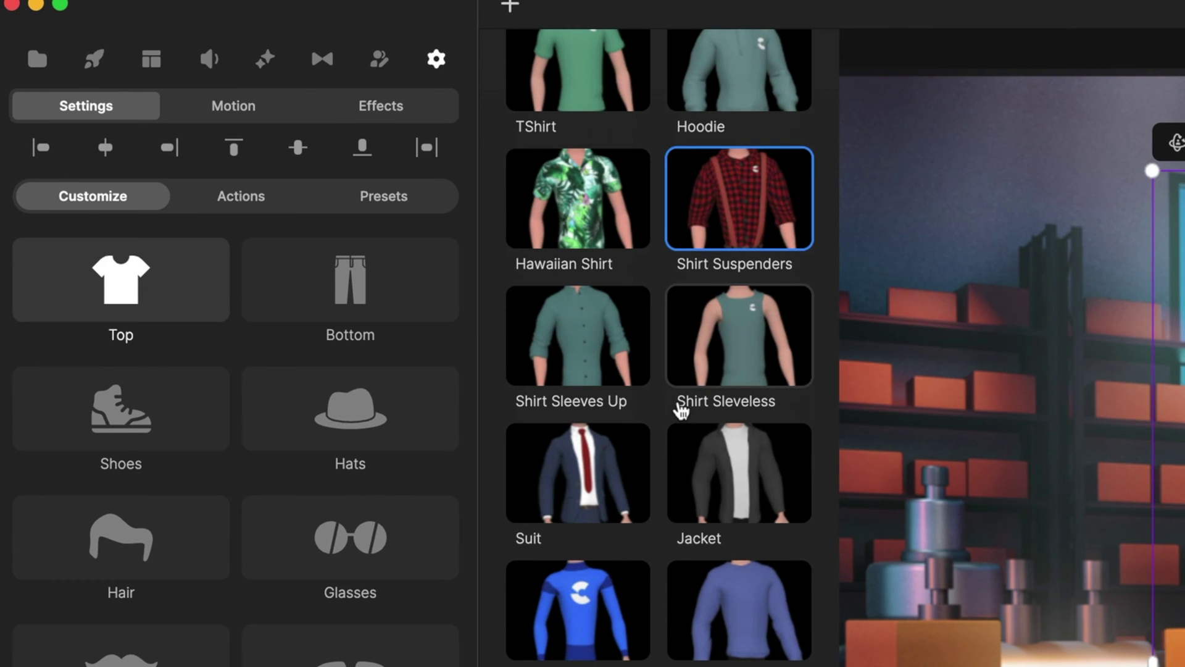
scroll(681, 410, up, 3)
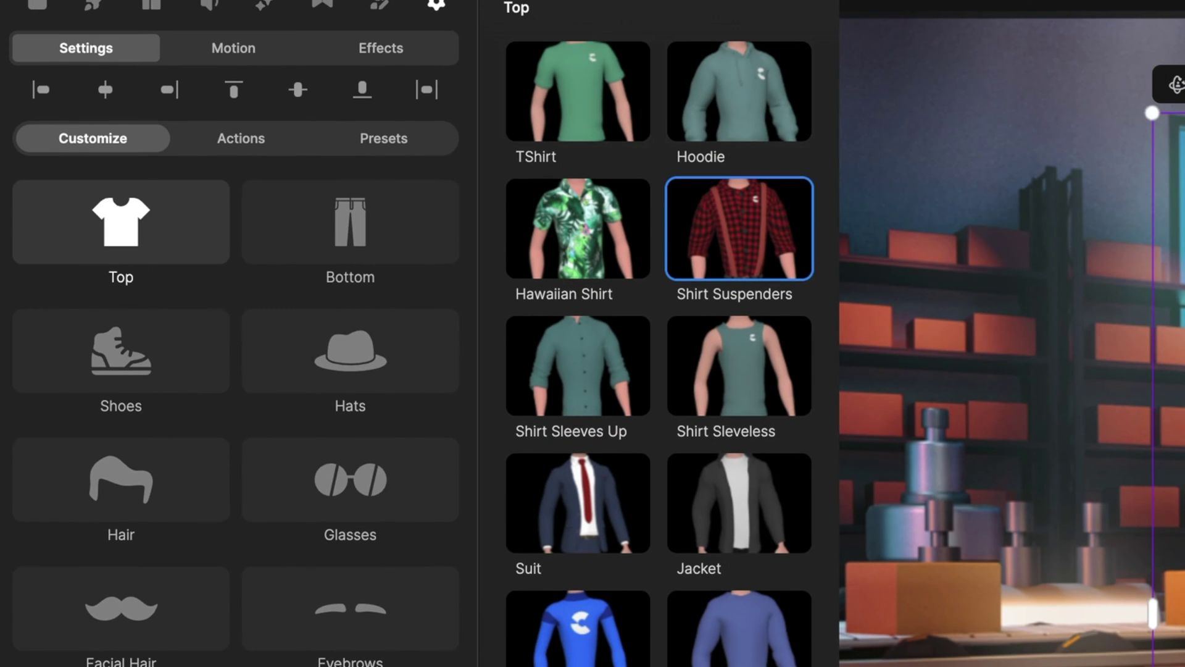
click(589, 98)
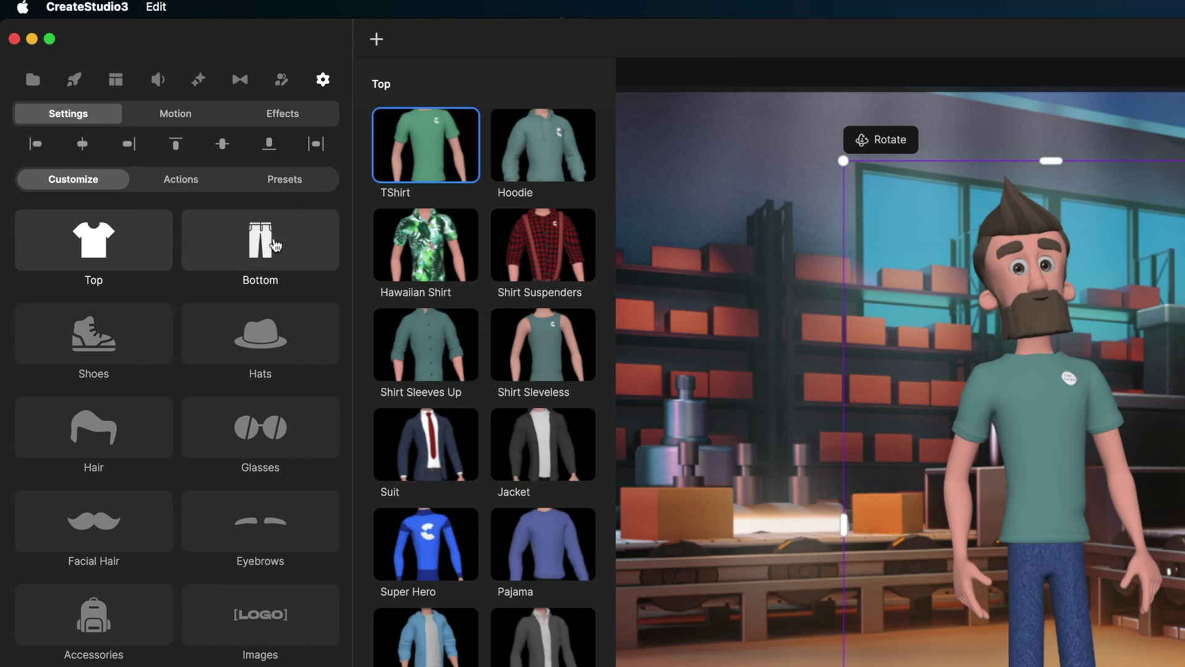
- Dress Tom in Beach Shorts and Construction Boots
click(153, 128)
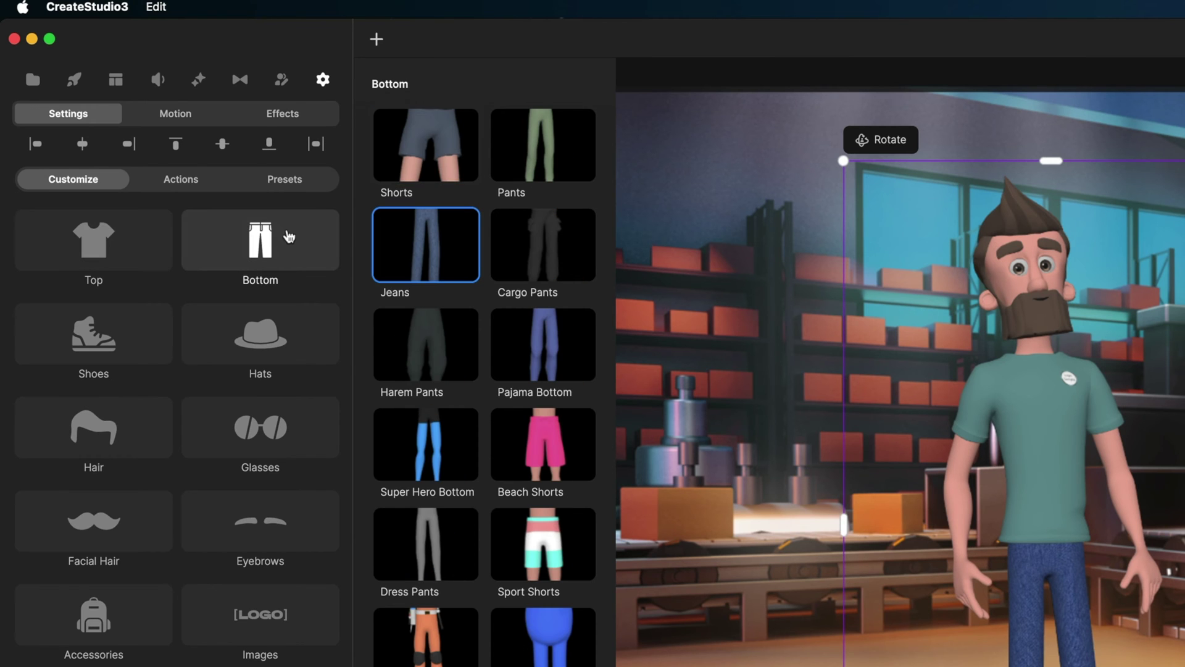
click(563, 447)
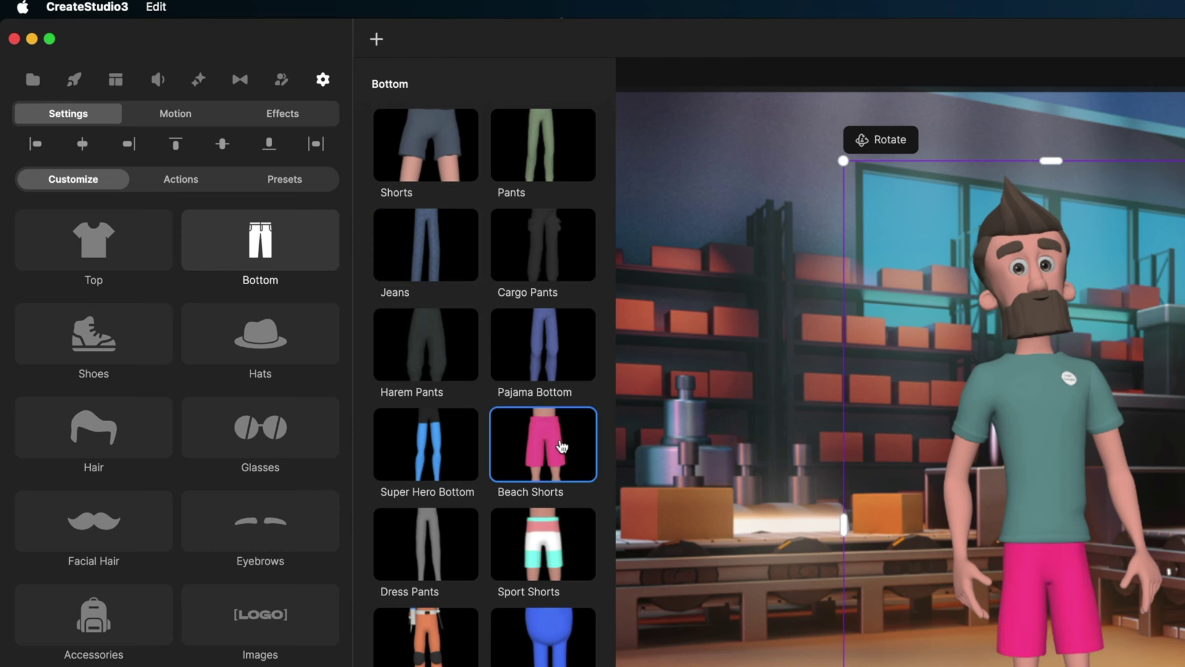
click(93, 336)
click(559, 638)
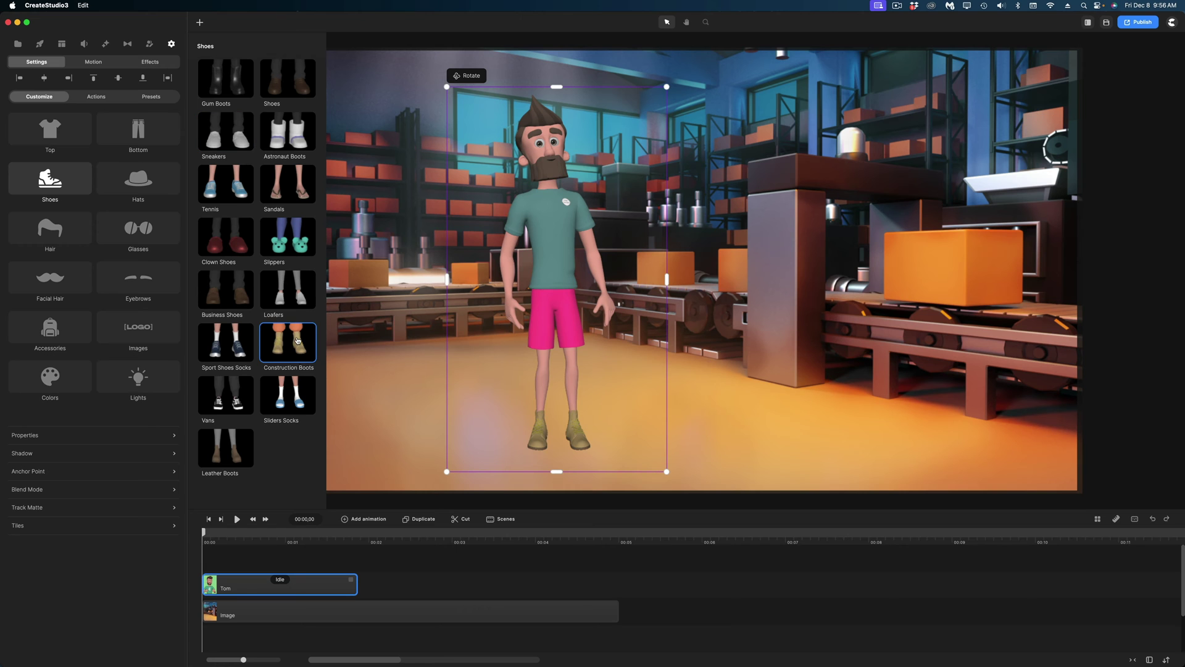
- Give Tom a shorter hairstyle, replace his full beard with a small chin beard, and change his eyebrows
click(26, 236)
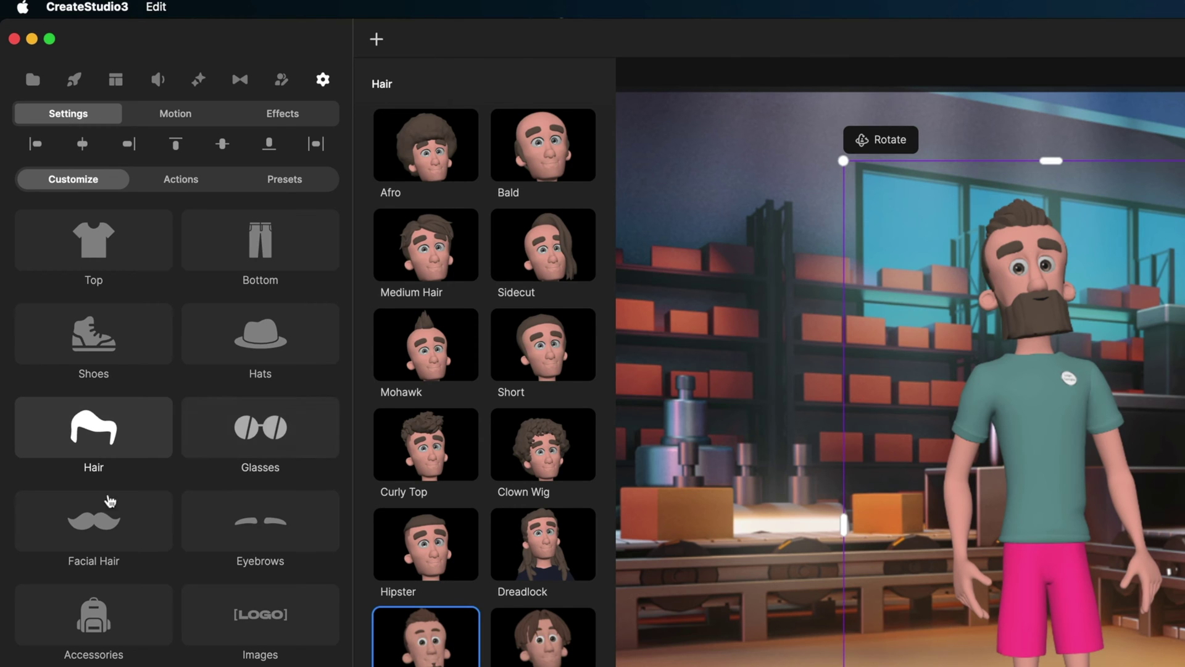
click(67, 276)
click(543, 345)
click(259, 520)
click(511, 263)
- Add the Headphones accessory to Tom
click(132, 630)
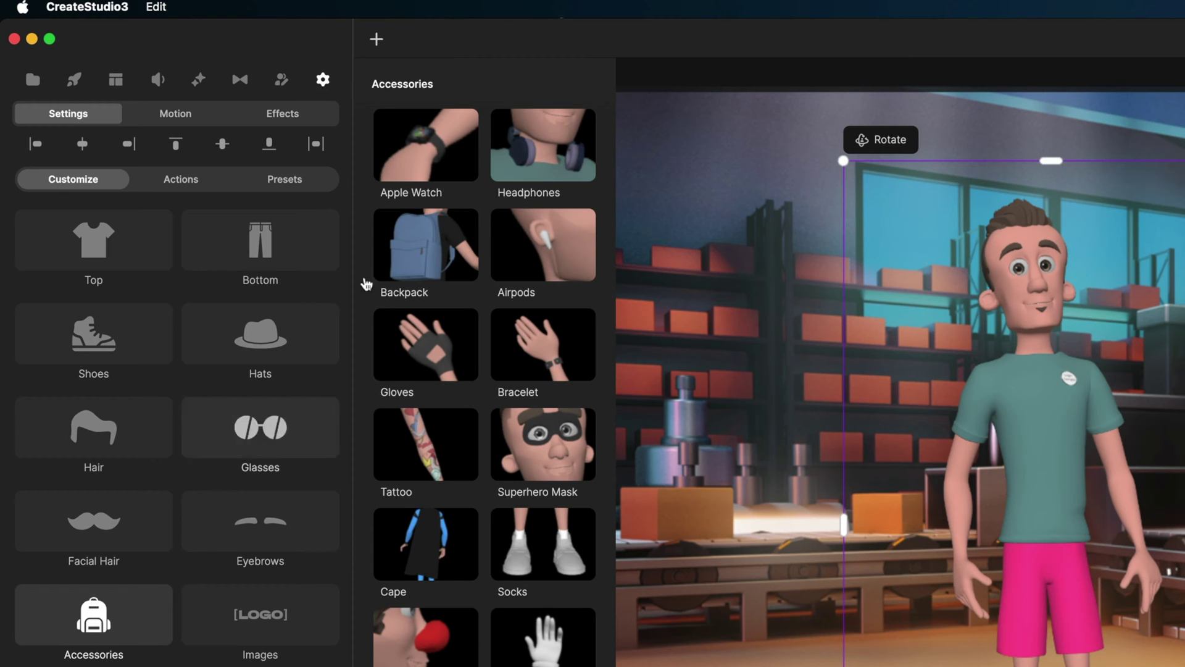
click(526, 185)
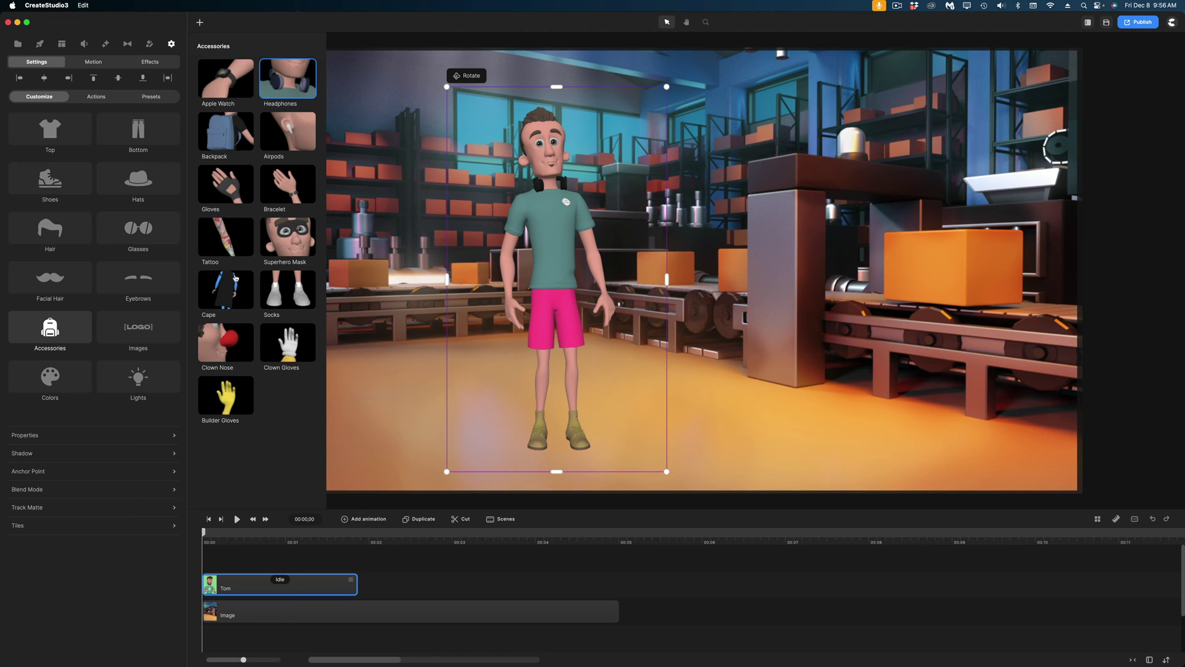
- Replace the logo on Tom's T-shirt with the purple starburst image imported from the icon folder
click(133, 339)
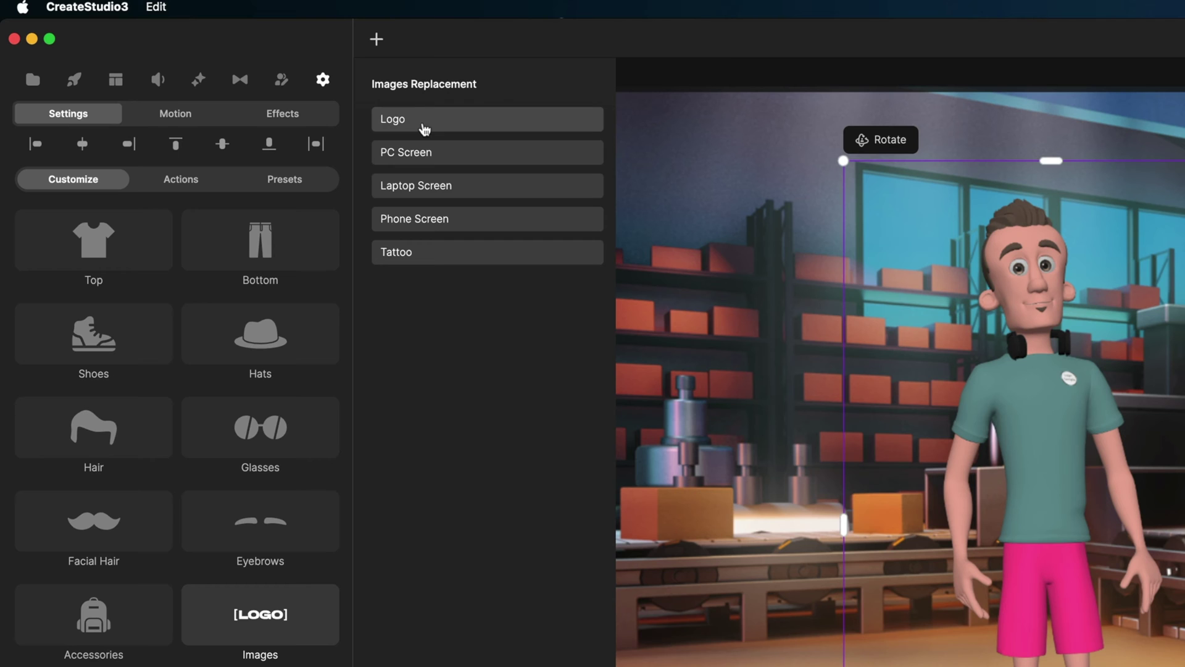
click(425, 128)
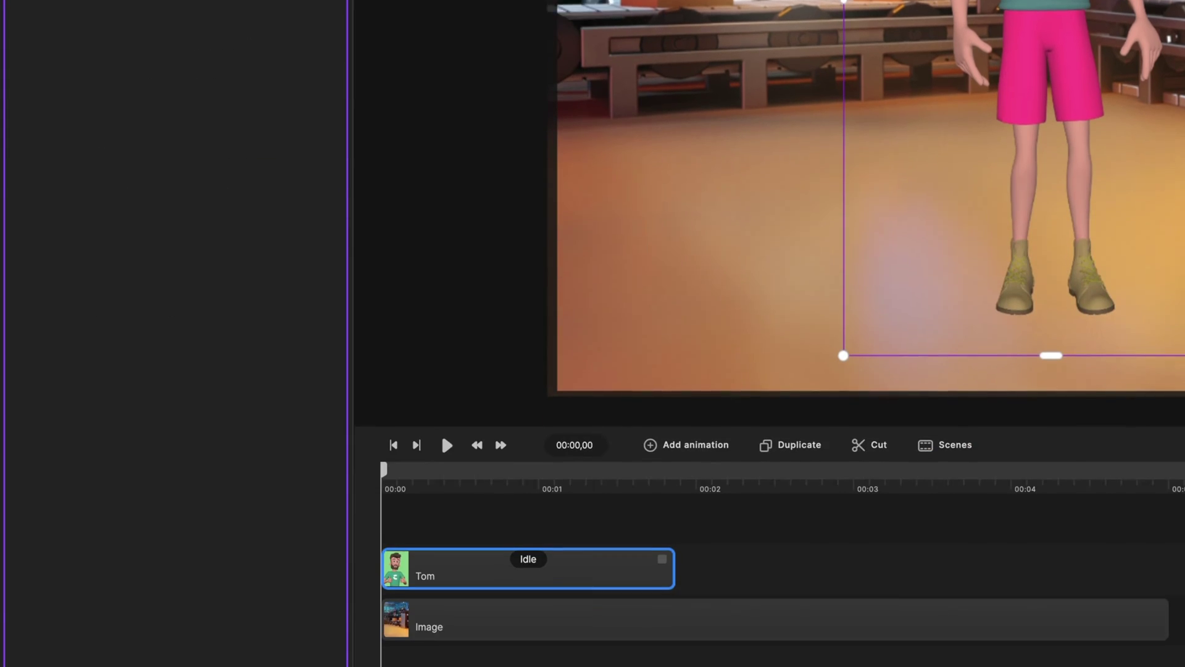
click(93, 642)
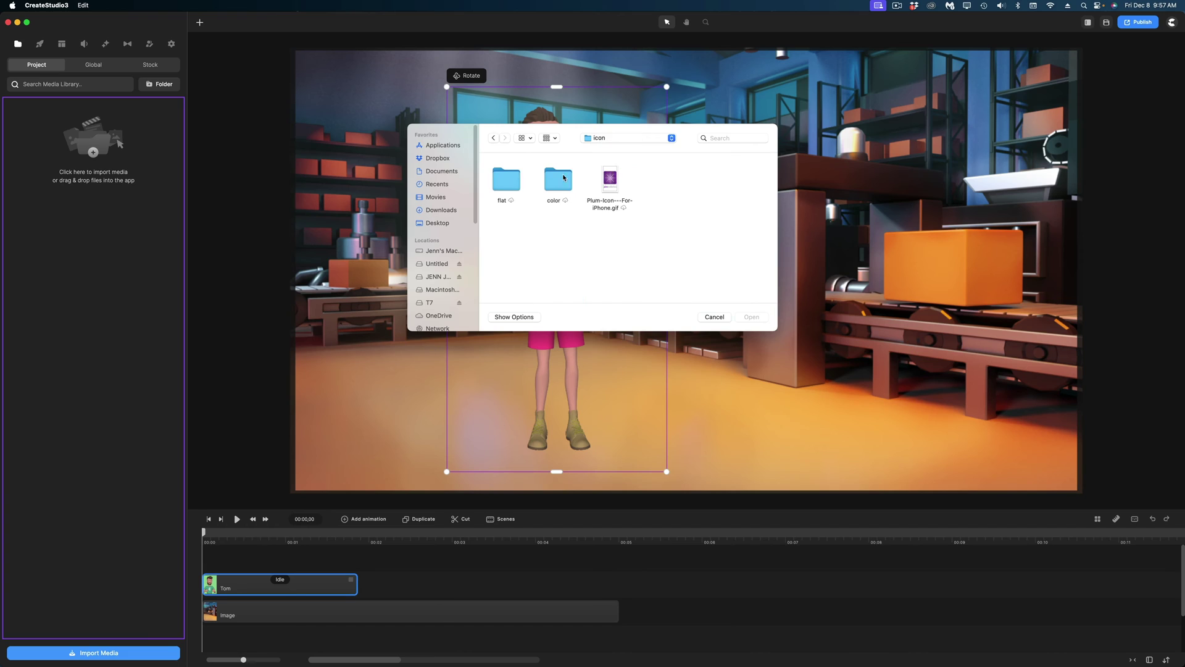
click(752, 316)
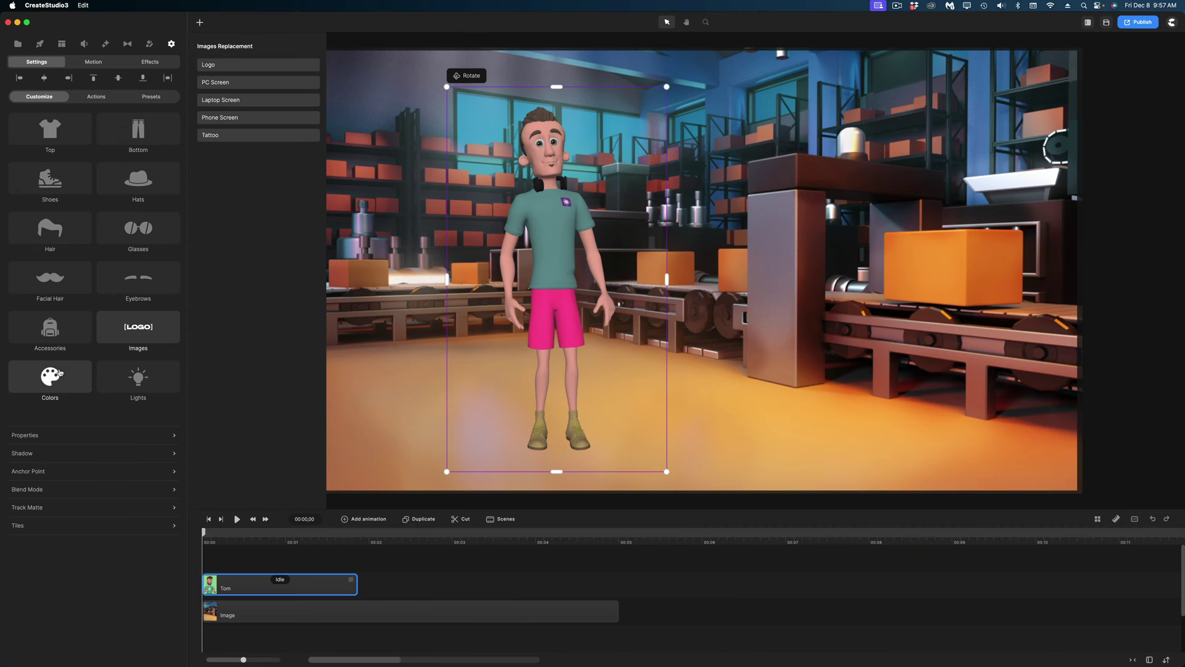
- Recolor Tom's T-shirt and the main and cord colors of his shorts to dark brown
click(59, 372)
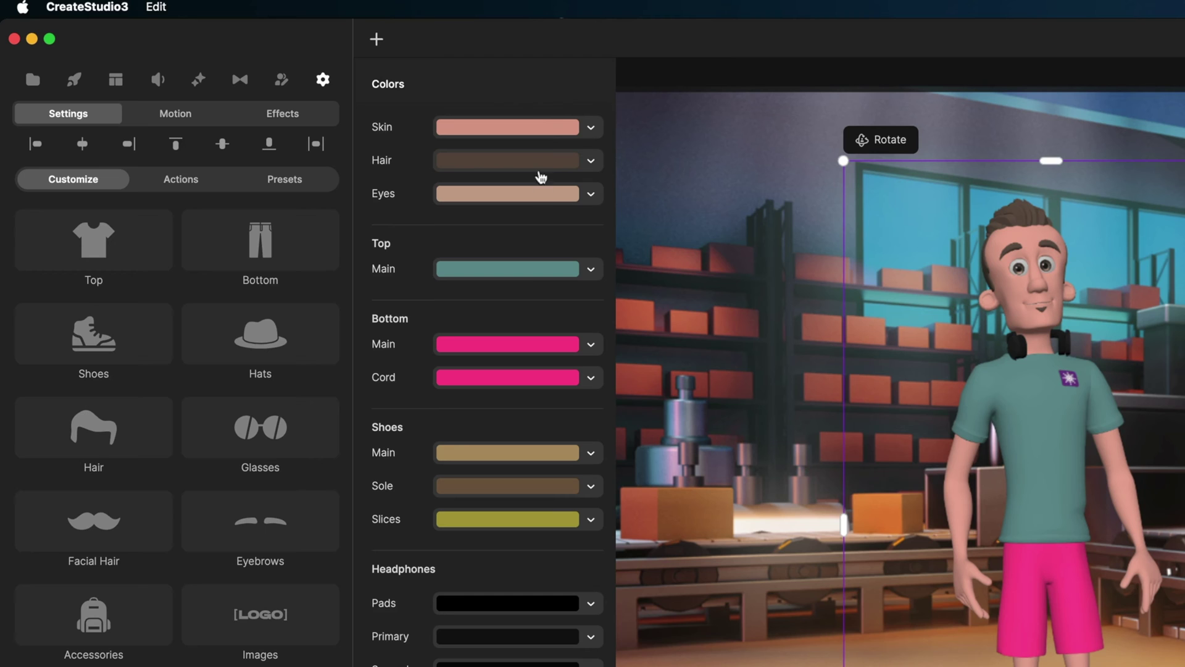
click(526, 278)
drag(630, 387, 561, 387)
drag(640, 291, 702, 339)
click(481, 349)
click(990, 466)
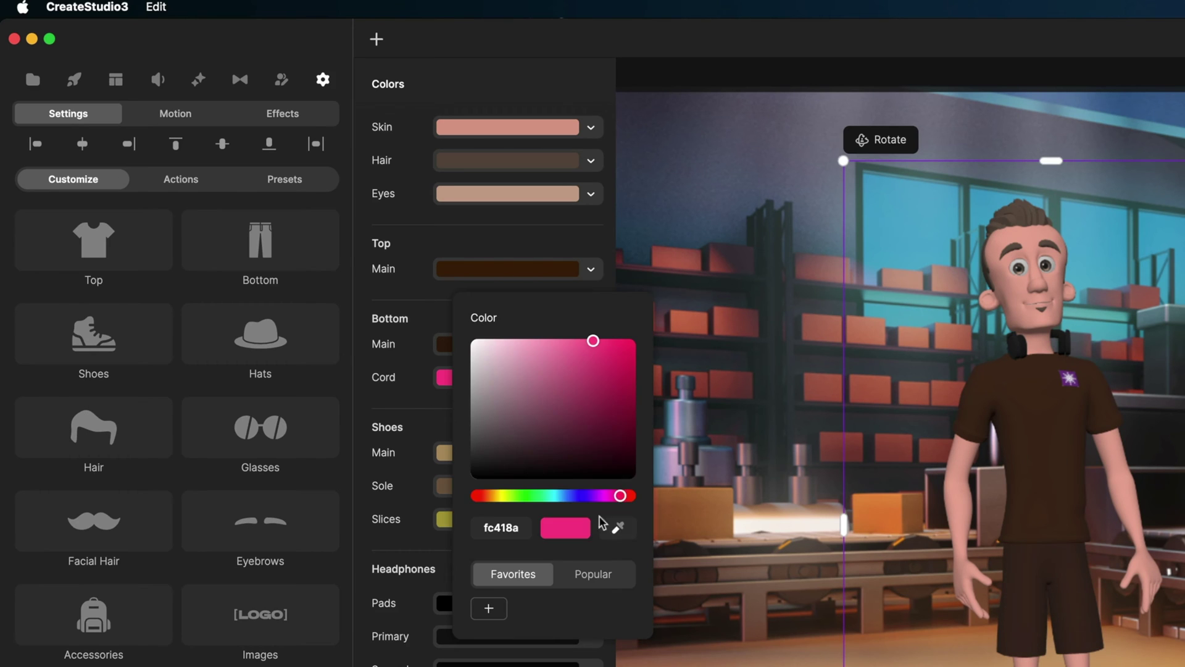
click(1049, 590)
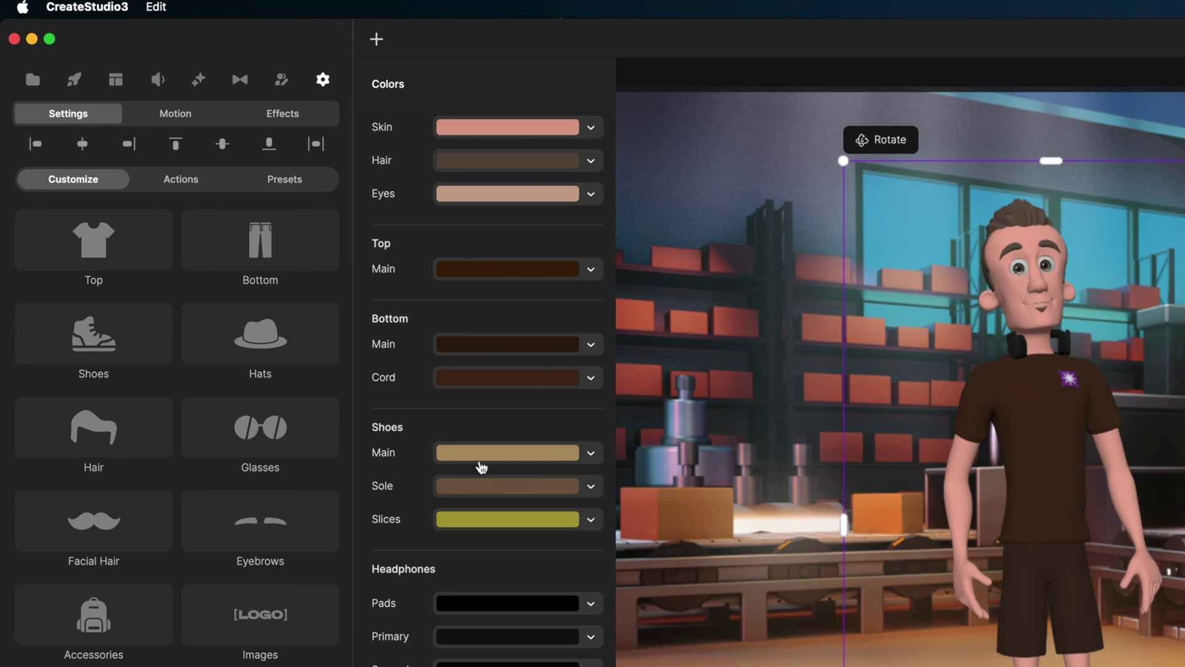
- Set the main color of Tom's boots to dark brown
click(479, 460)
click(629, 531)
click(291, 434)
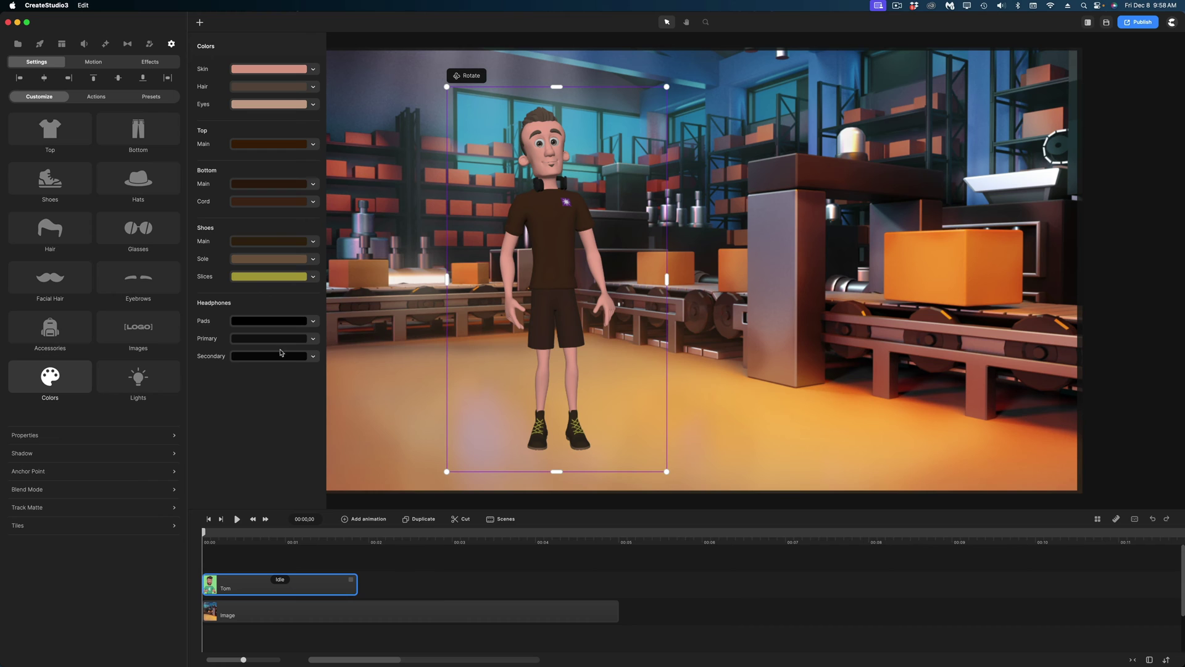
- Set the pads and primary colors of Tom's headphones to dark teal
click(271, 320)
click(333, 403)
click(271, 338)
click(303, 416)
click(219, 381)
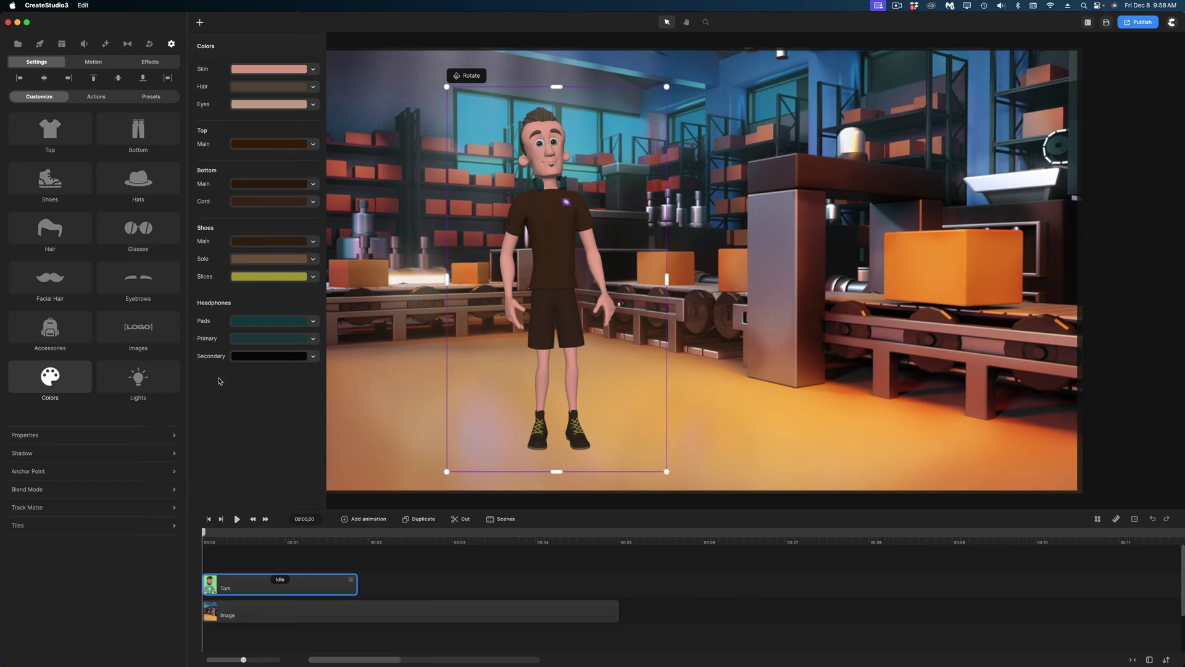
- Add the Lenka character to the scene beside Tom, starting at 00:01,09 on the timeline
click(309, 548)
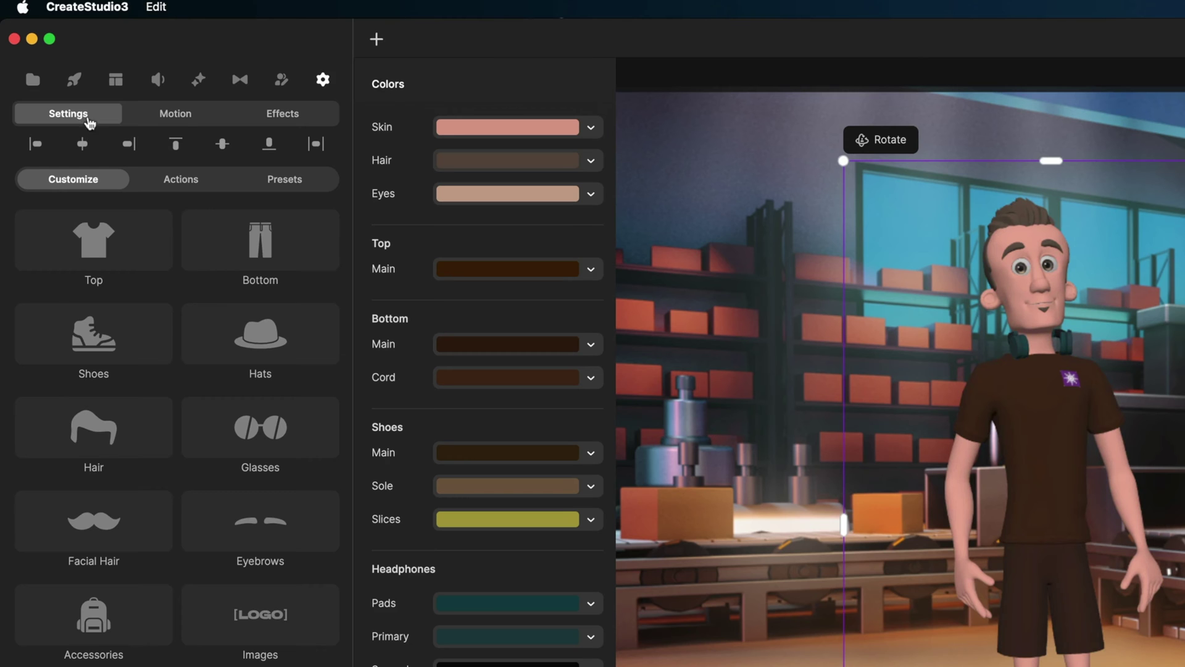
click(74, 79)
click(282, 186)
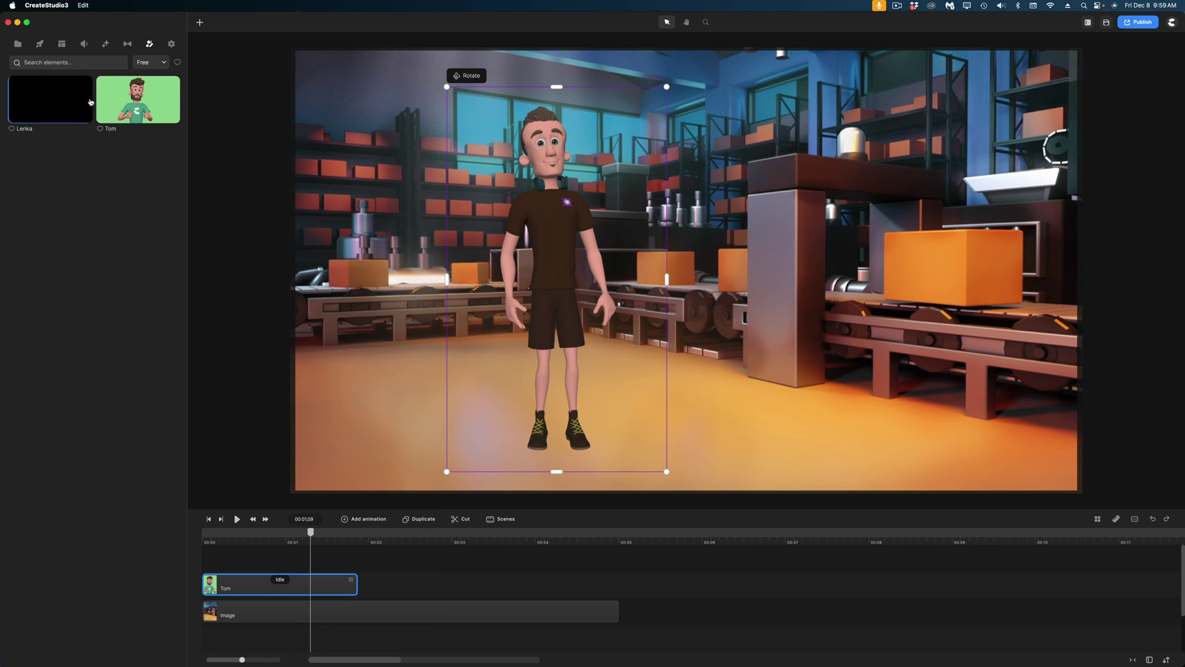
drag(92, 185, 820, 225)
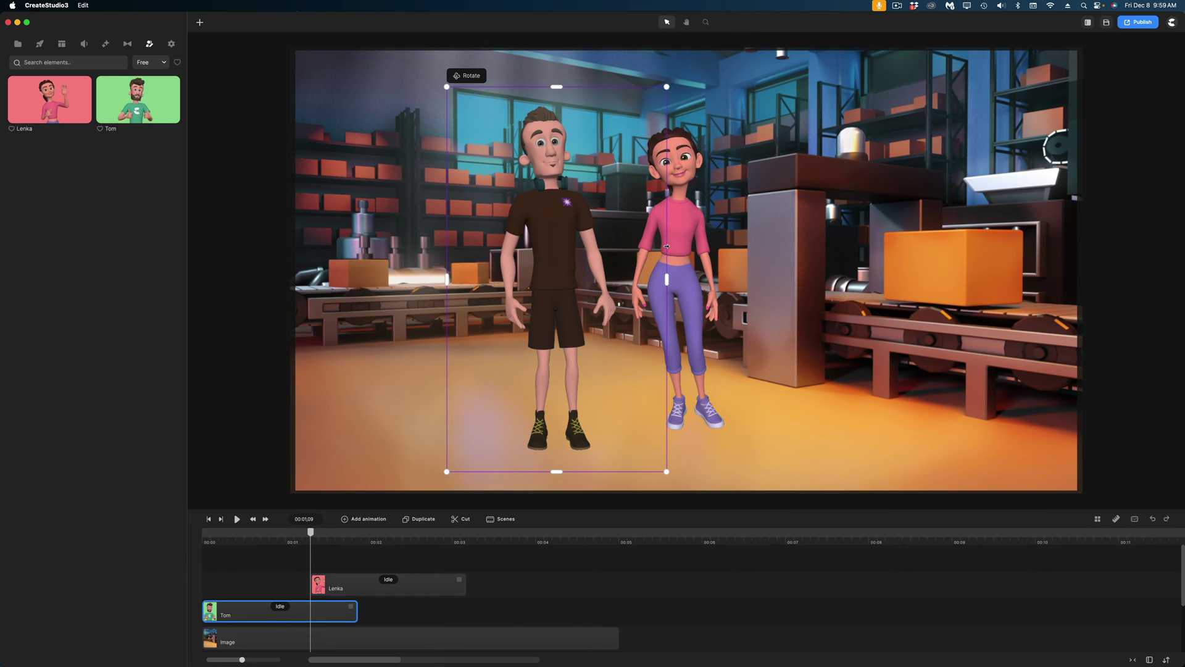
click(666, 246)
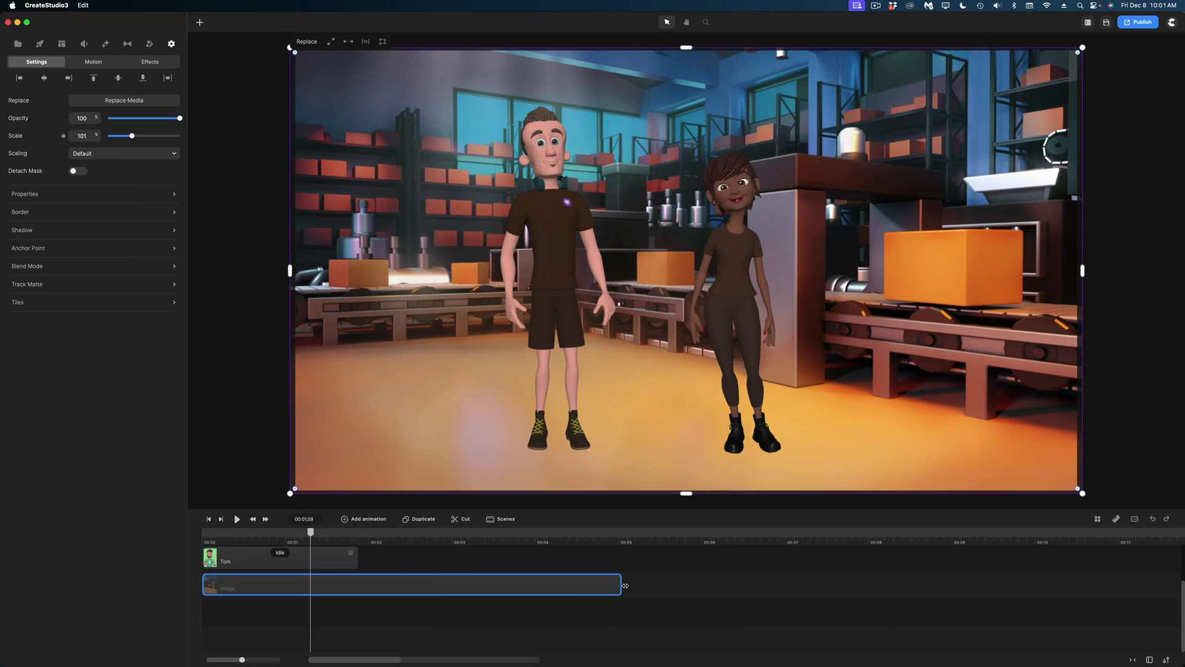
- Extend the background image, Tom and Lenka layers to about 9 seconds, with Lenka's layer moved to start at 00:00
drag(622, 587, 963, 587)
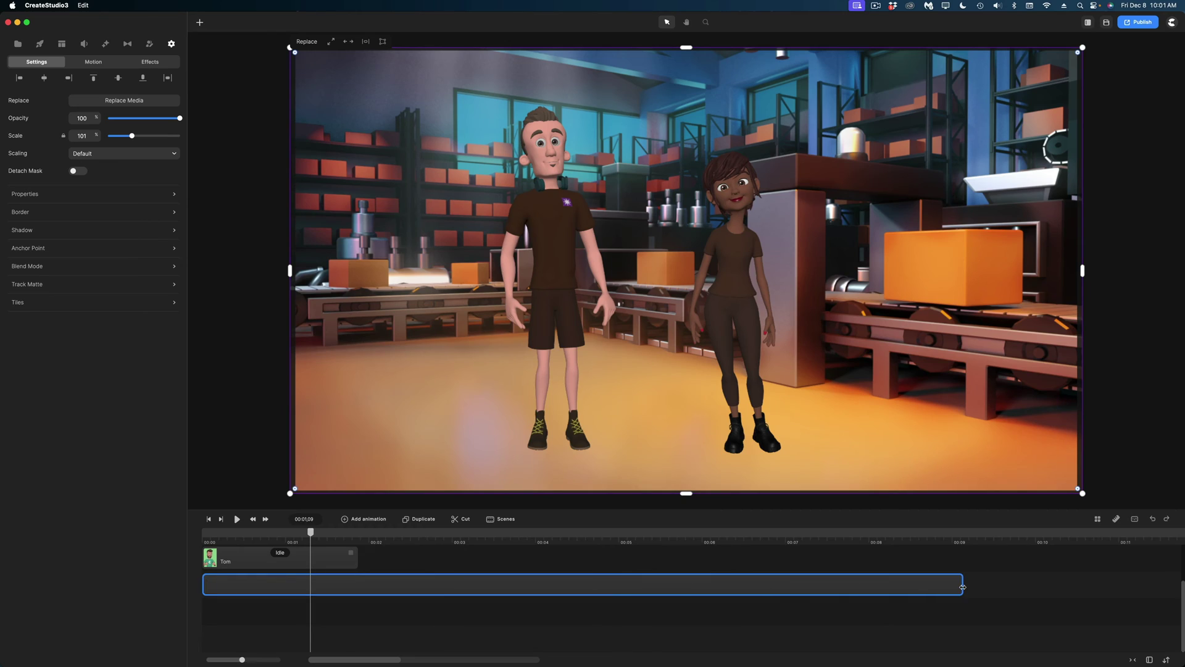
scroll(402, 592, up, 2)
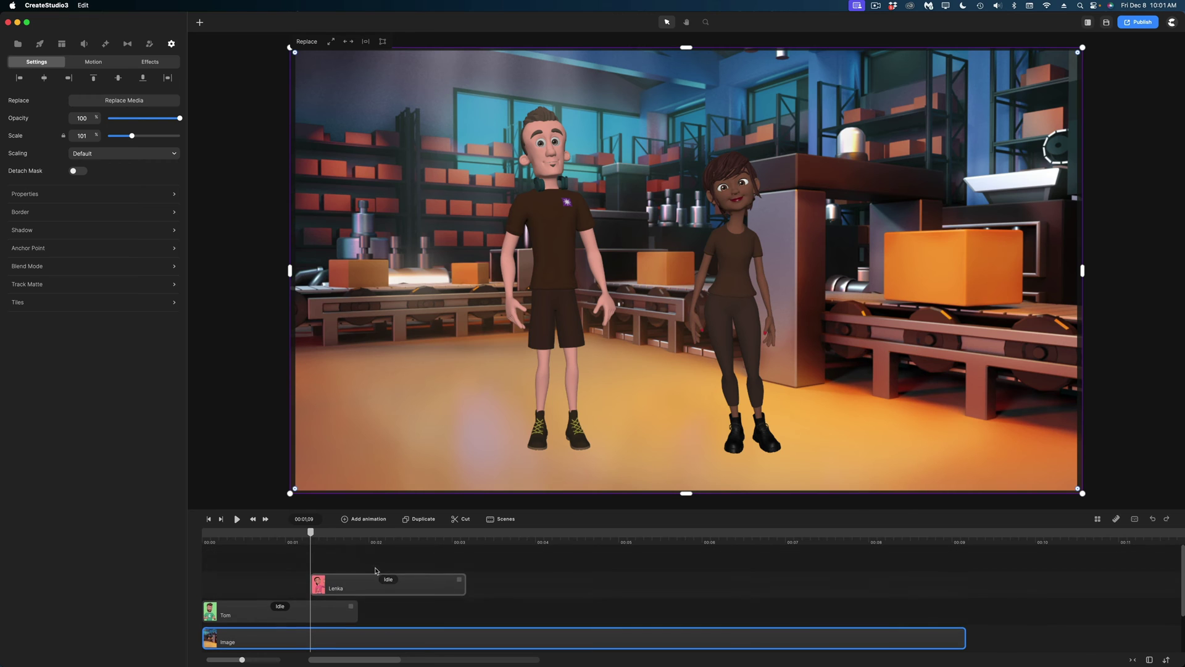
click(351, 607)
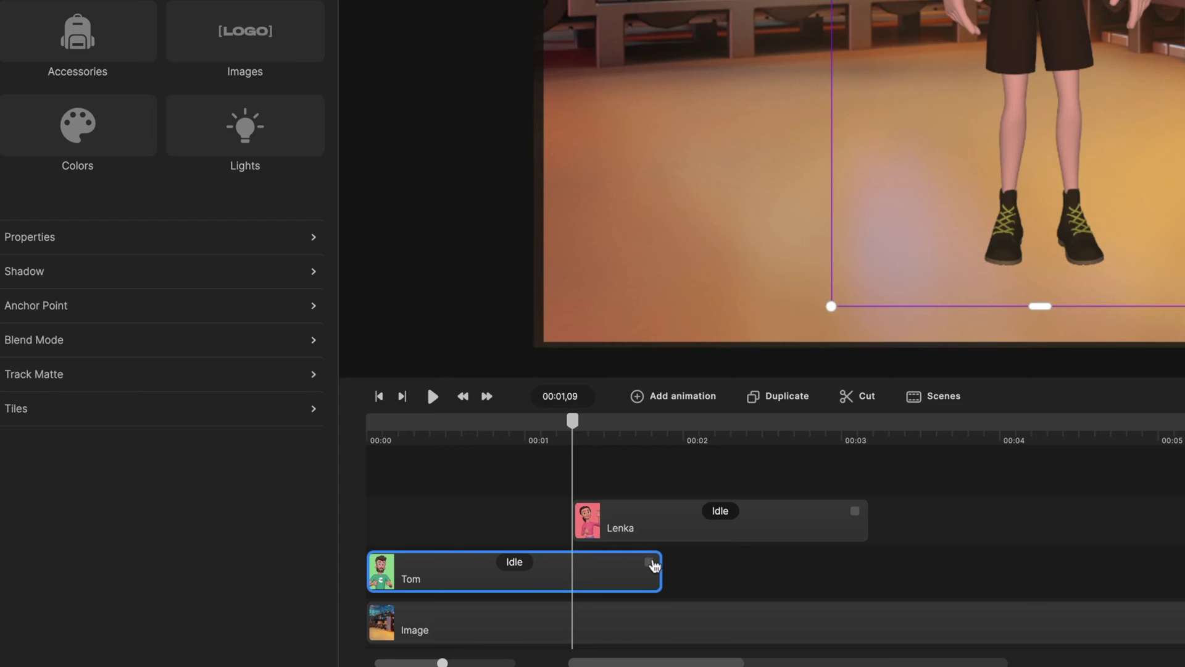
drag(654, 566, 1184, 567)
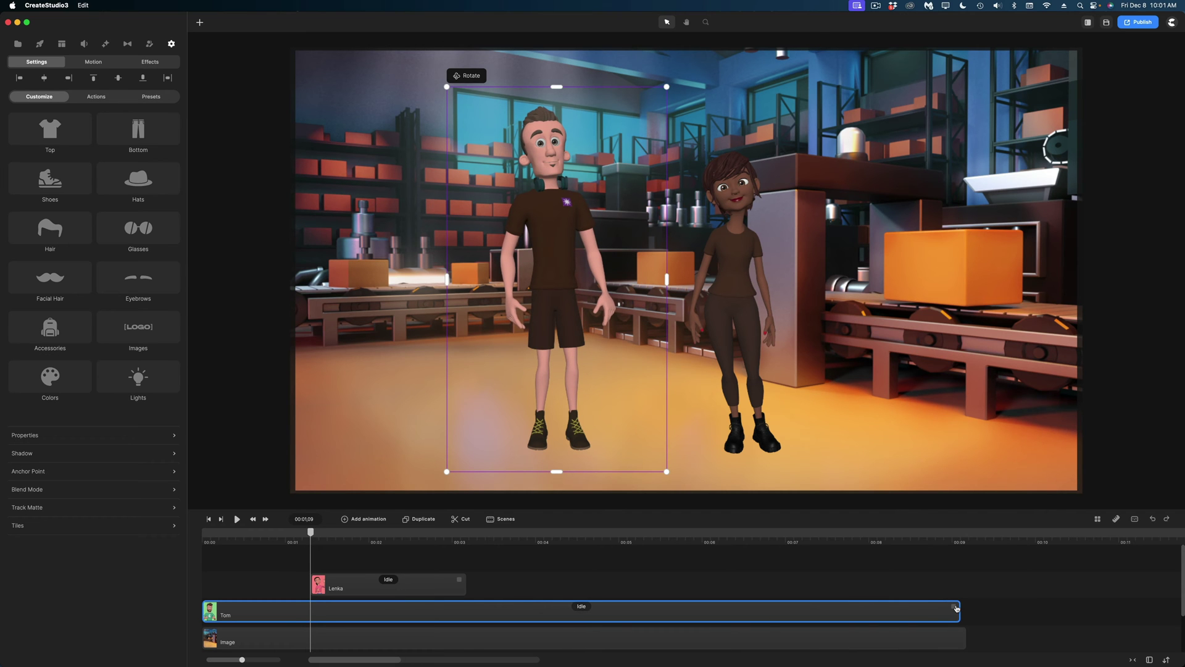
drag(326, 580, 247, 579)
drag(350, 578, 958, 582)
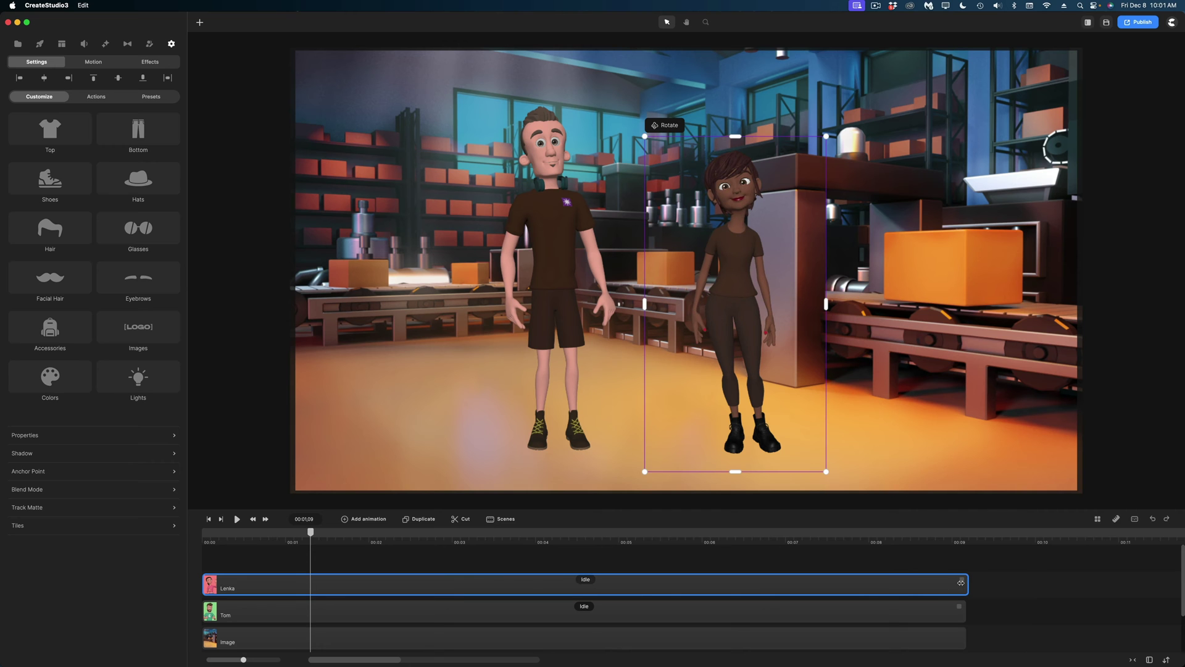
- Add the Pushing Object action to Tom and reorder it ahead of Idle
click(277, 614)
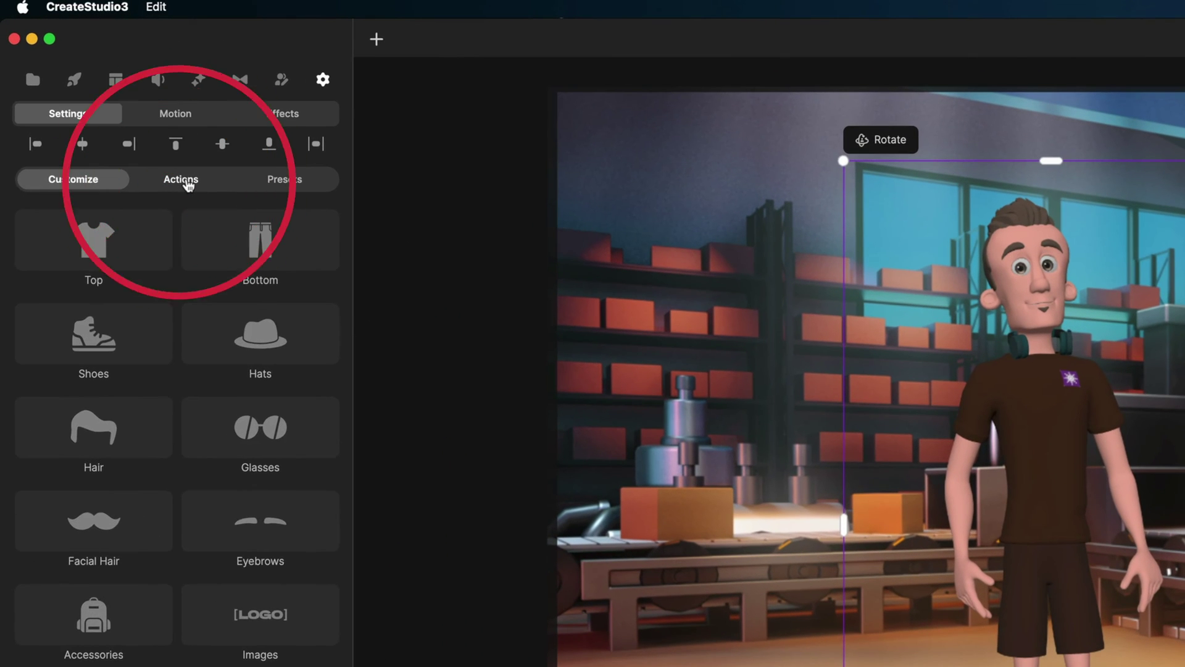
click(162, 159)
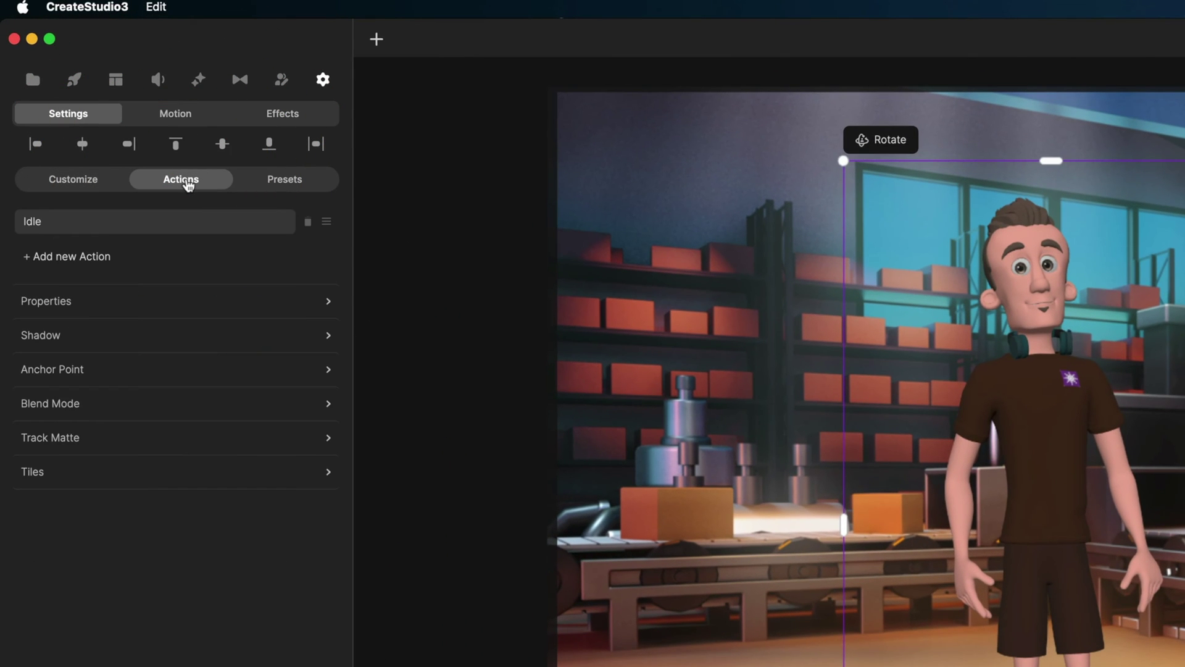
click(95, 264)
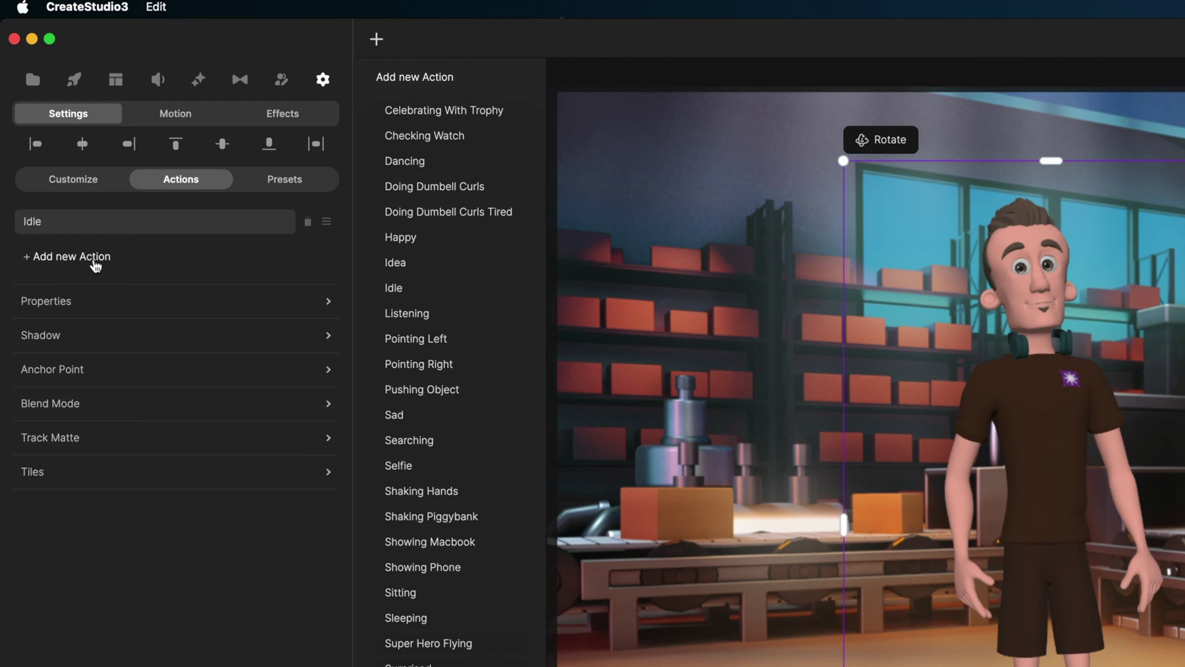
click(430, 391)
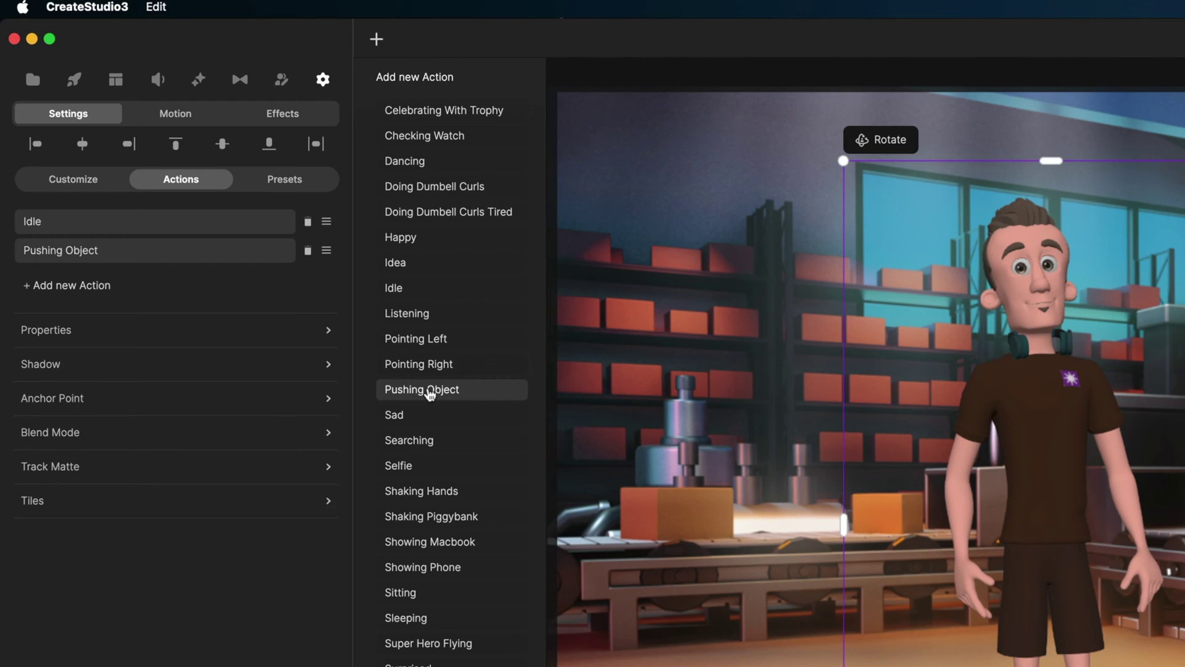
click(87, 224)
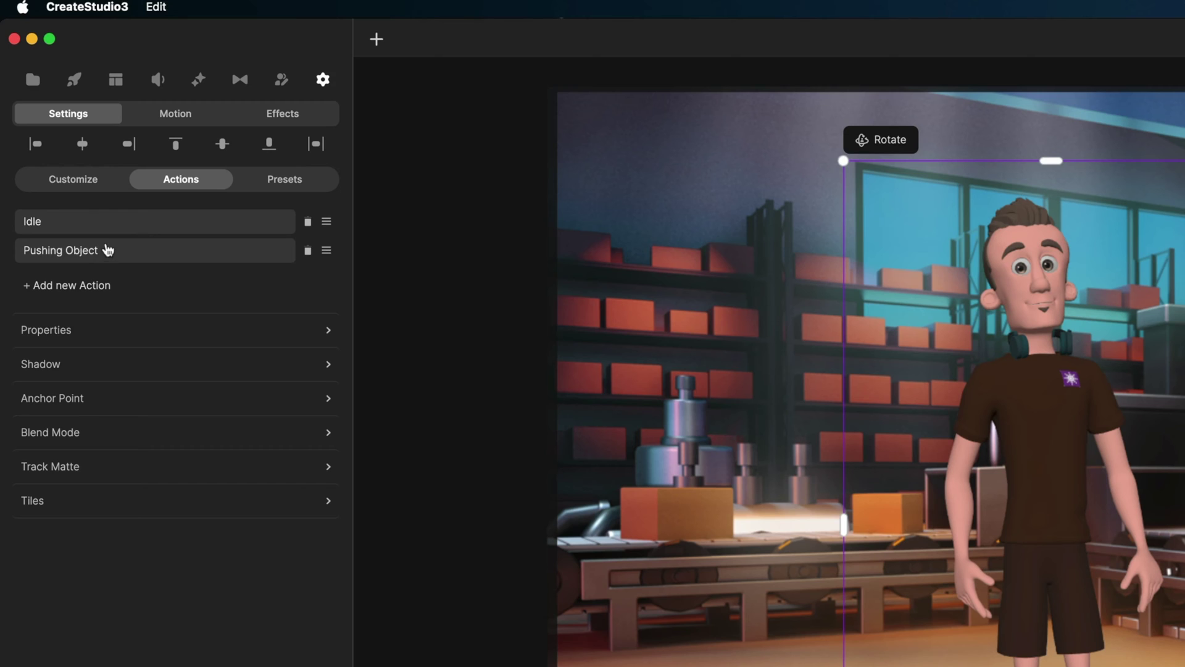
drag(326, 260, 330, 215)
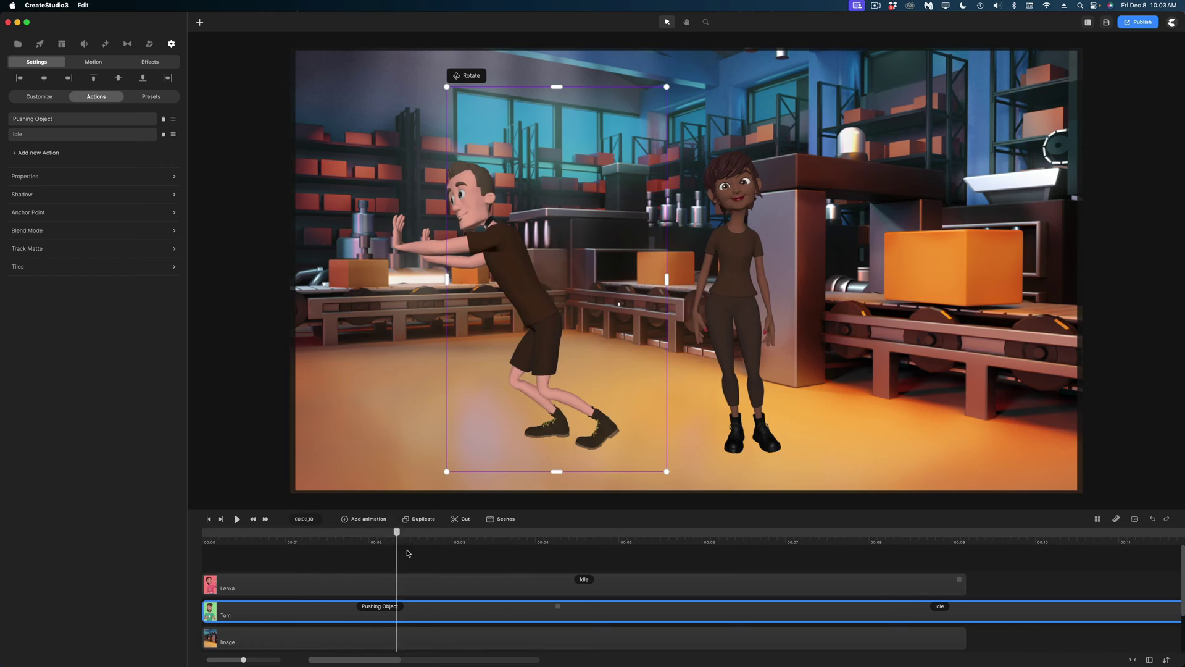
- Flip Tom horizontally so that he pushes in the opposite direction
drag(405, 550, 432, 569)
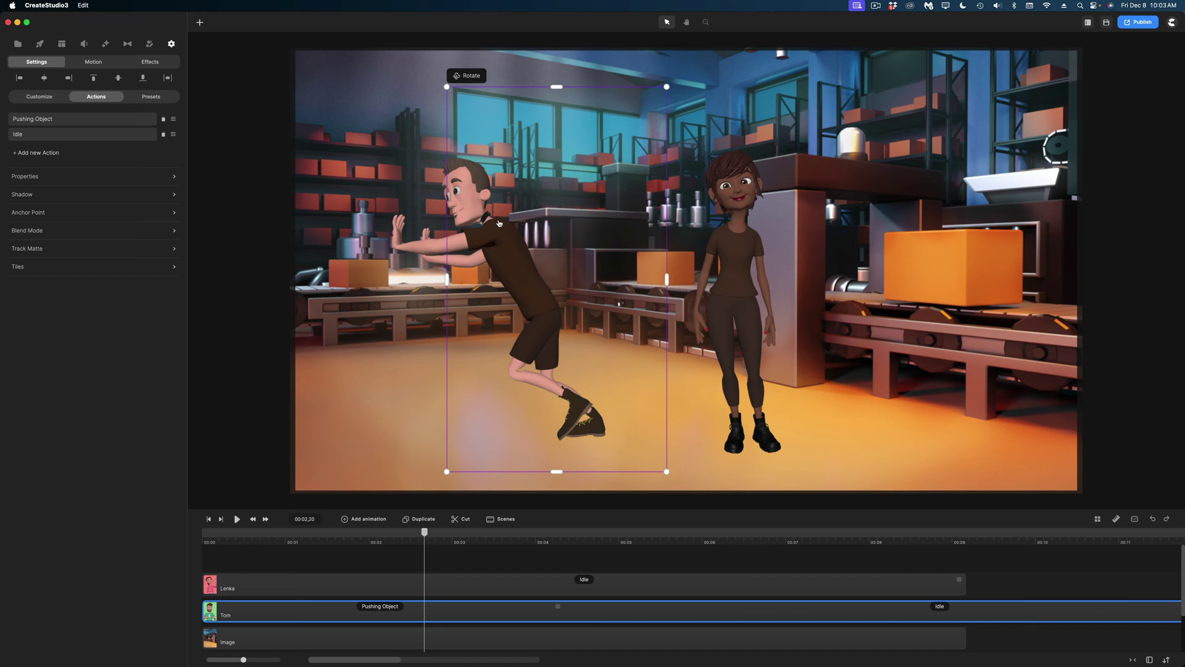
click(48, 178)
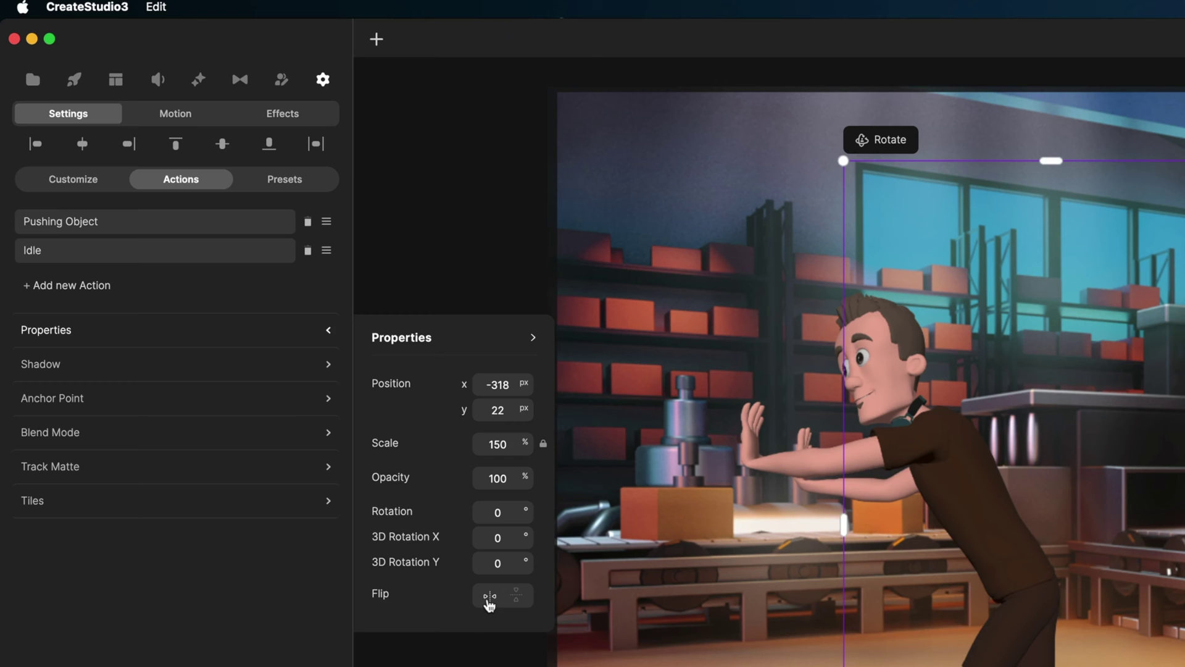
click(489, 598)
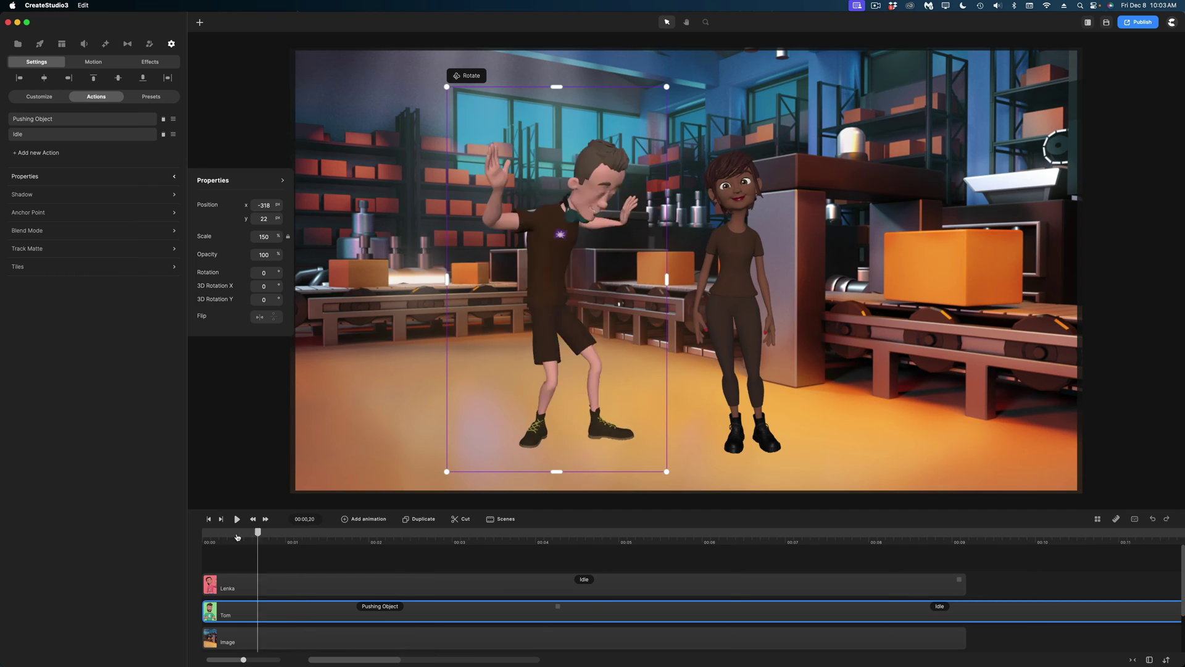
- Add a Position animation to Tom at 00:00,10 and place him off the canvas's left edge at the first keyframe
drag(247, 546, 305, 549)
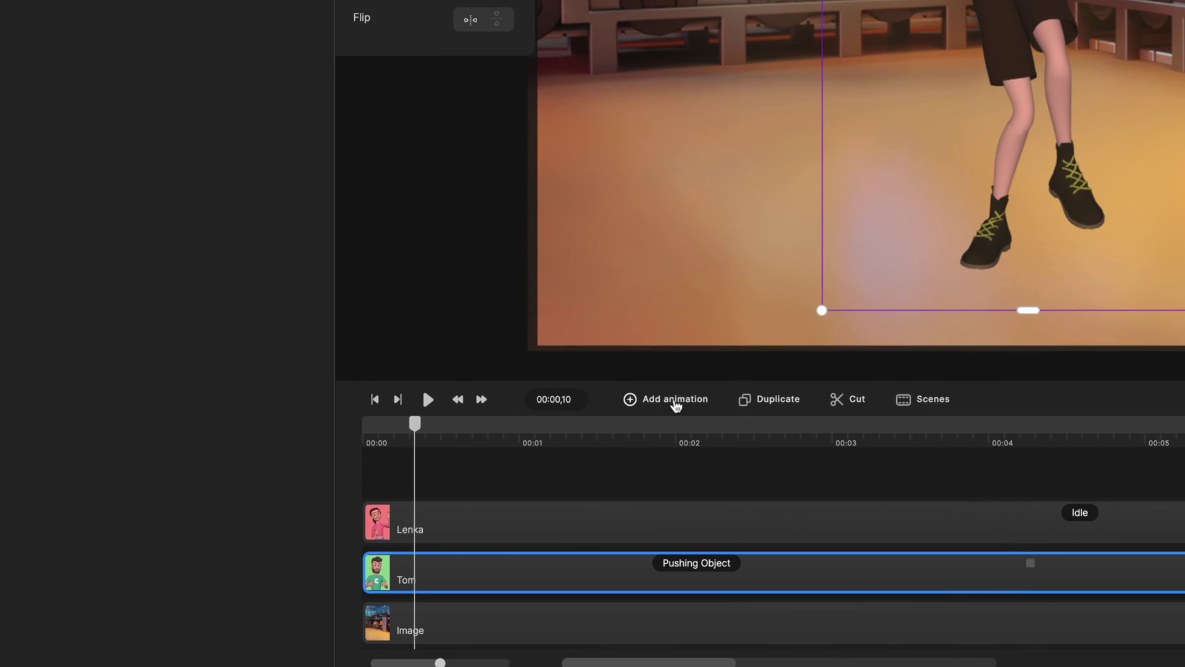
click(675, 403)
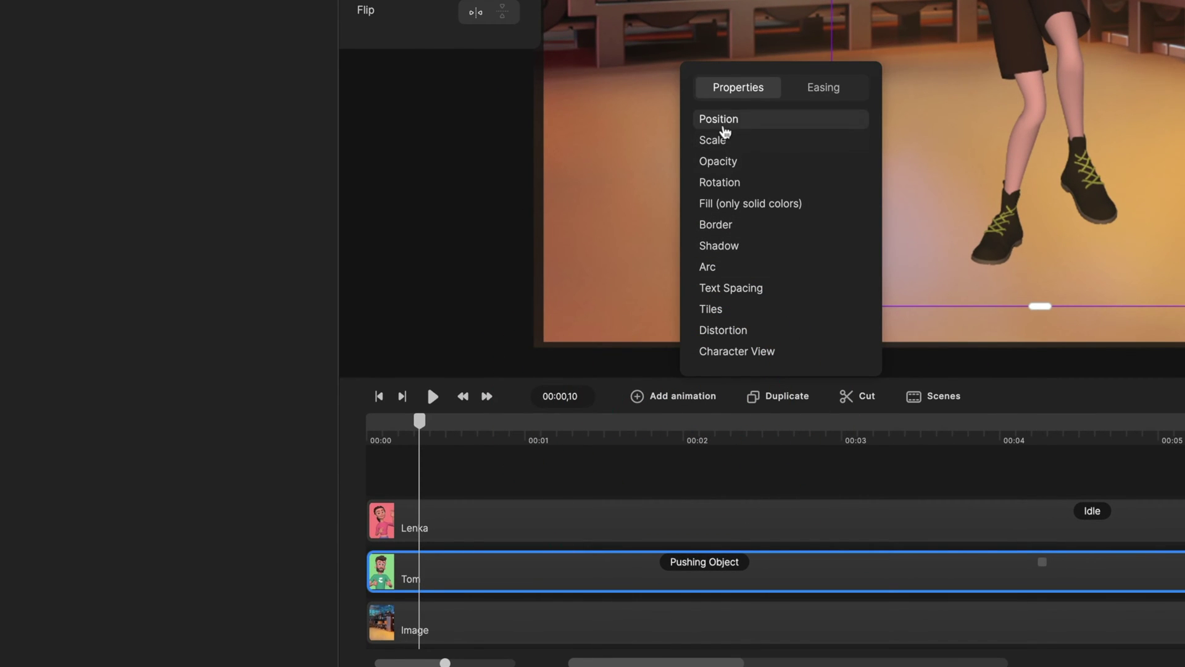
click(725, 128)
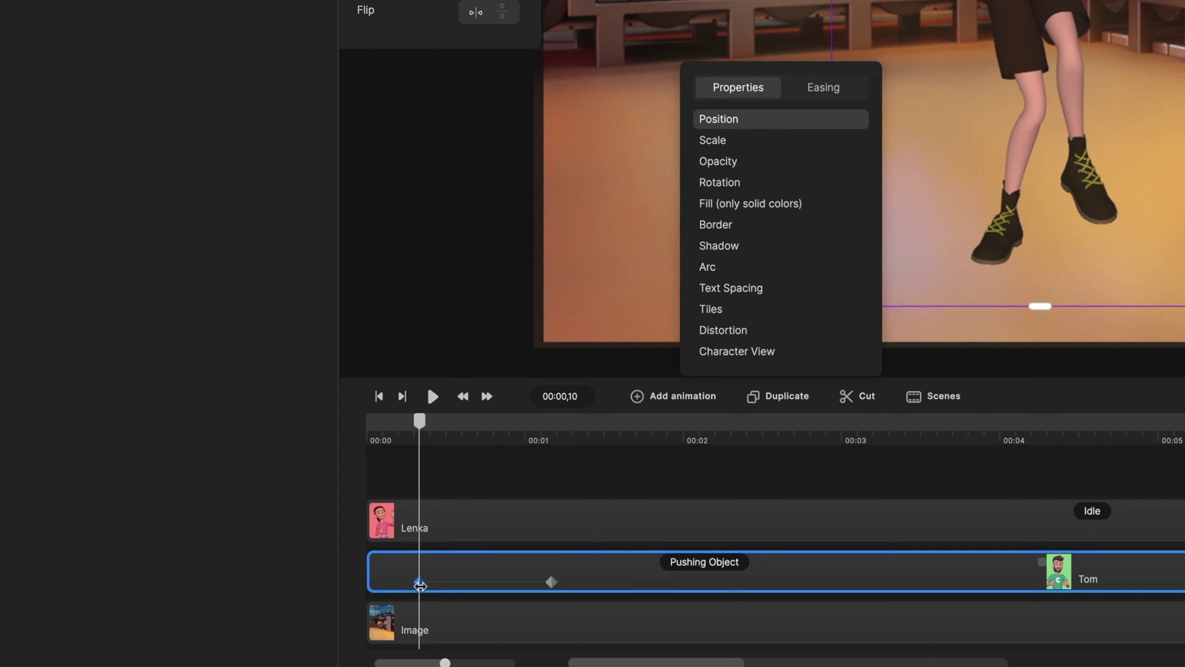
key(Escape)
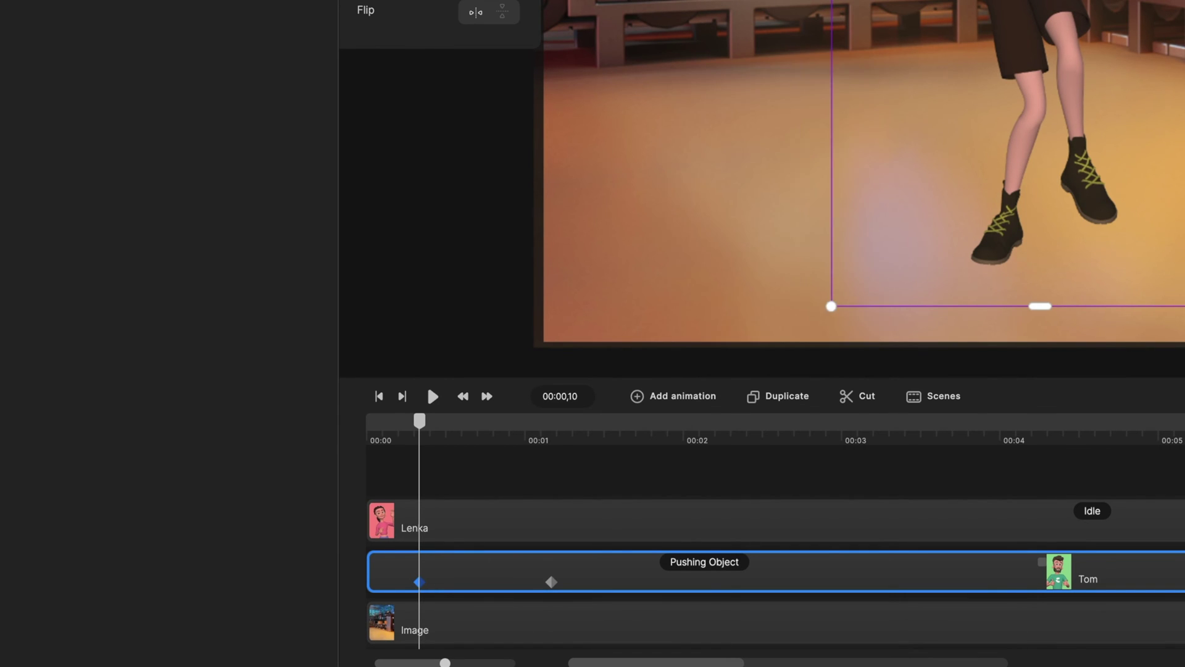
drag(494, 382, 182, 407)
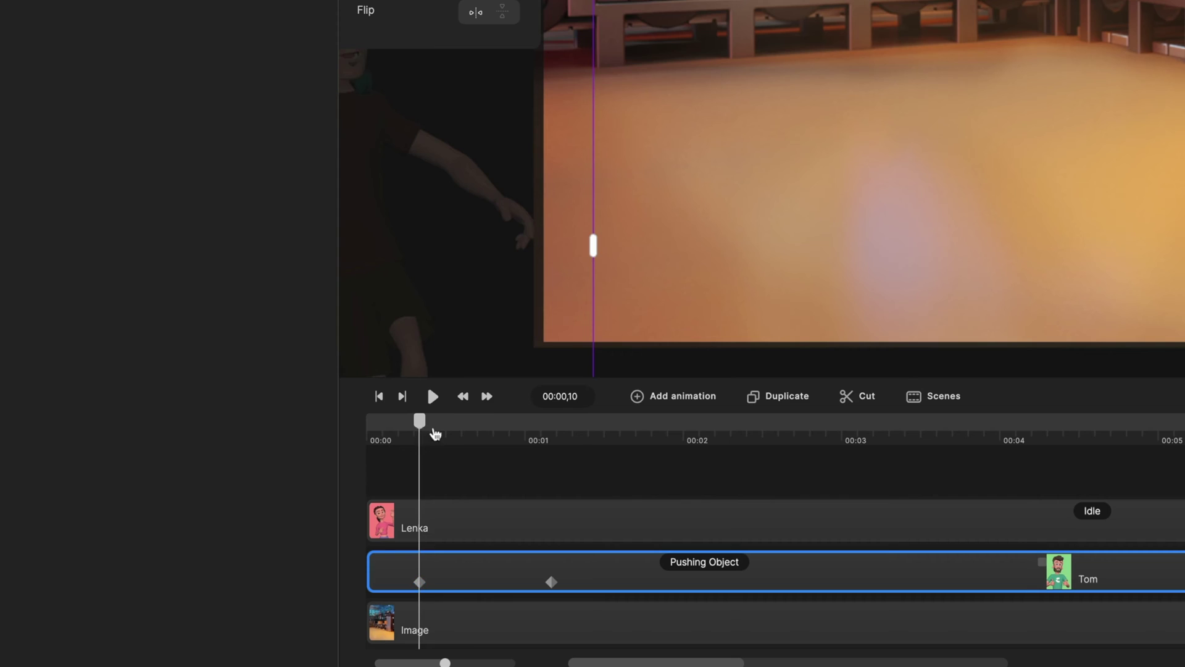
- At the second position keyframe, move Tom toward the left of the warehouse to about x -632, y 32
drag(230, 535, 282, 545)
drag(517, 445, 556, 451)
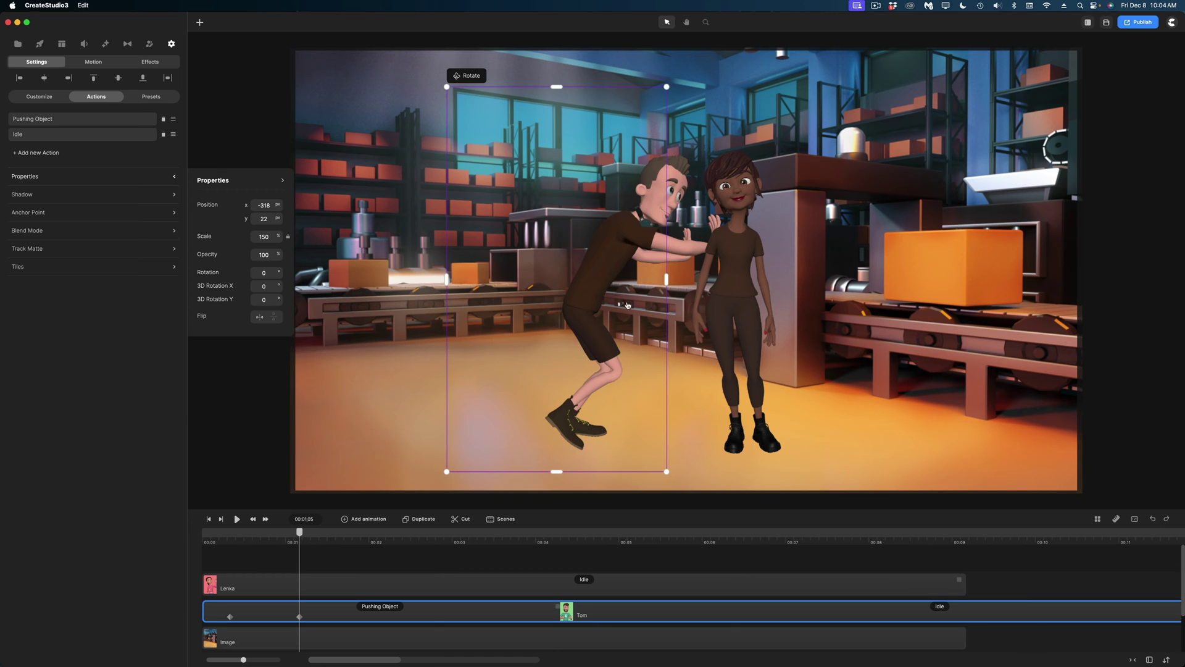
drag(626, 300, 496, 305)
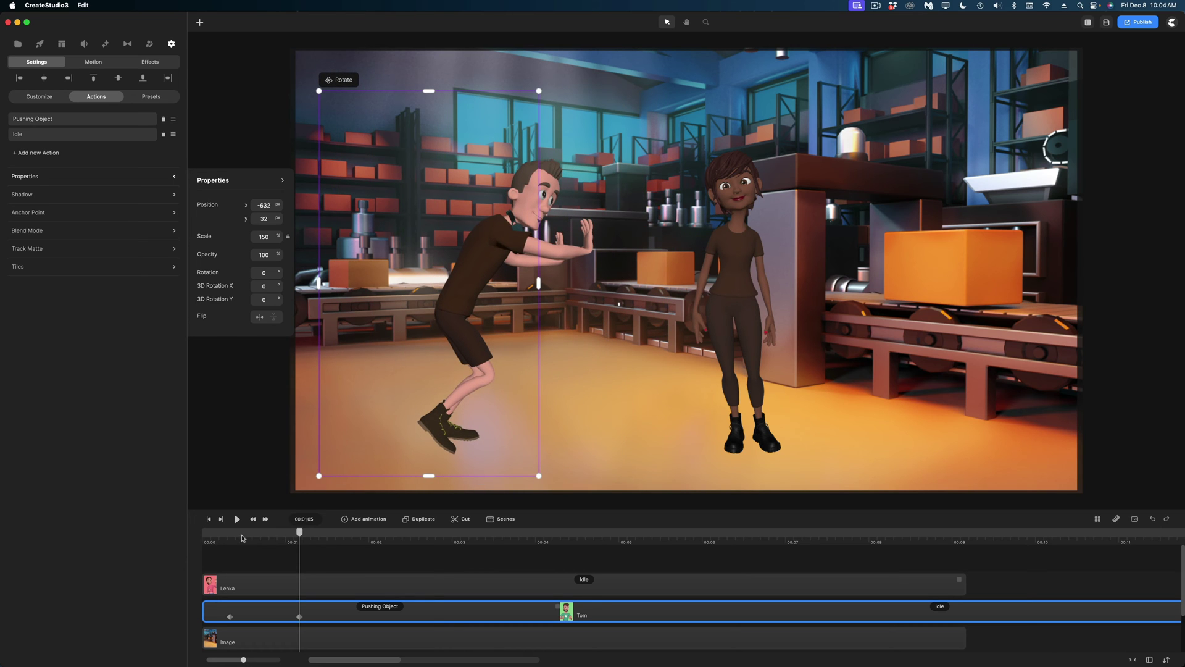
- Slow Tom's entrance by moving his second position keyframe to just before 00:04, and play back the animation
click(216, 541)
scroll(265, 540, down, 2)
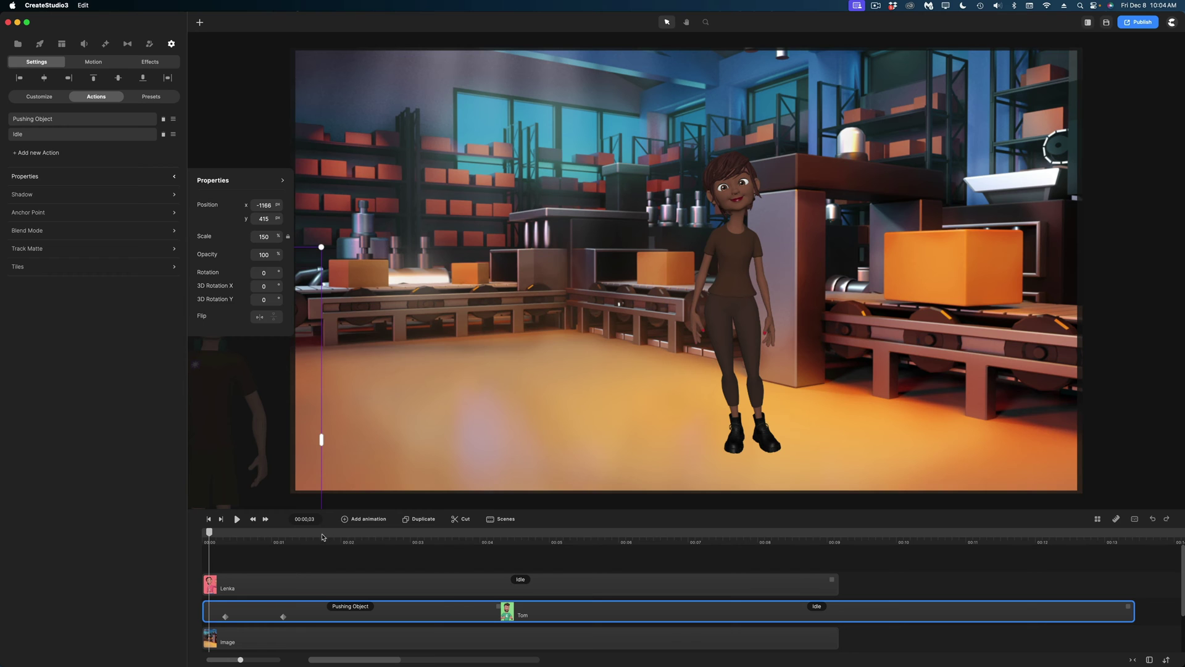
key(space)
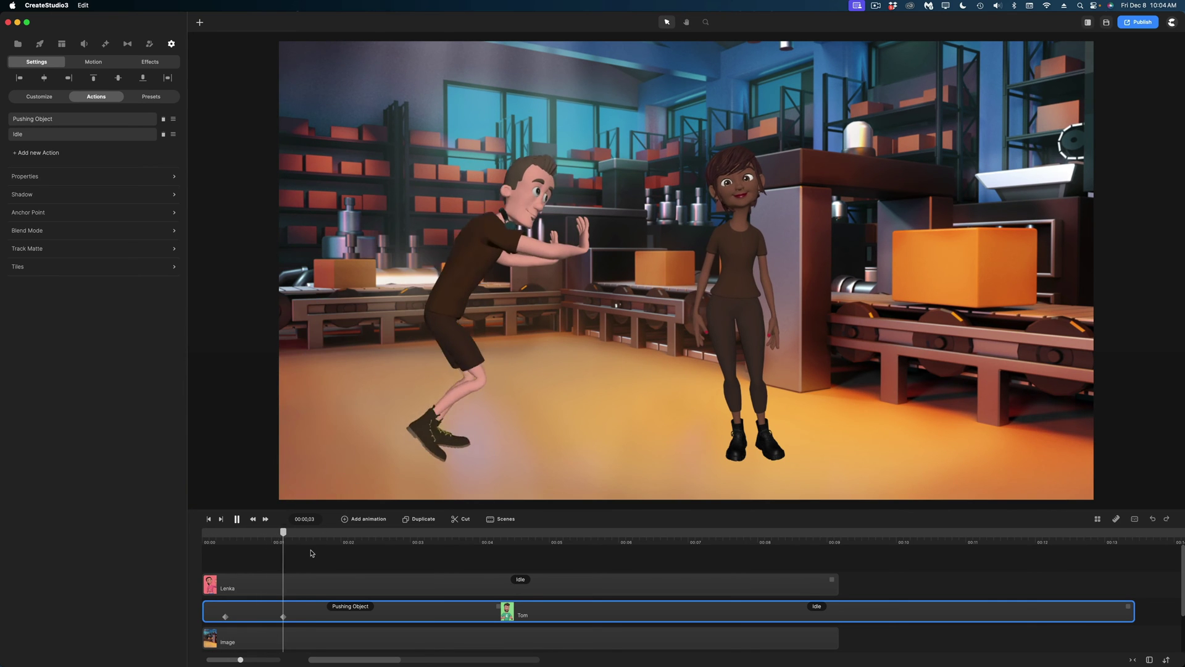
key(space)
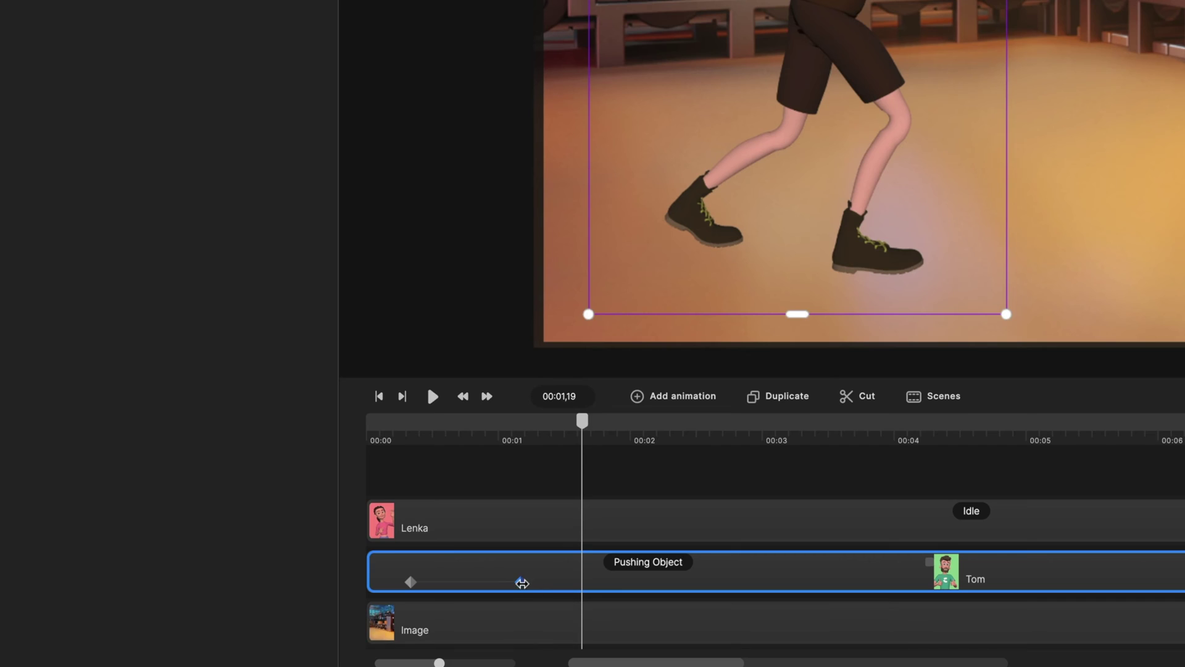
drag(532, 582, 881, 575)
key(space)
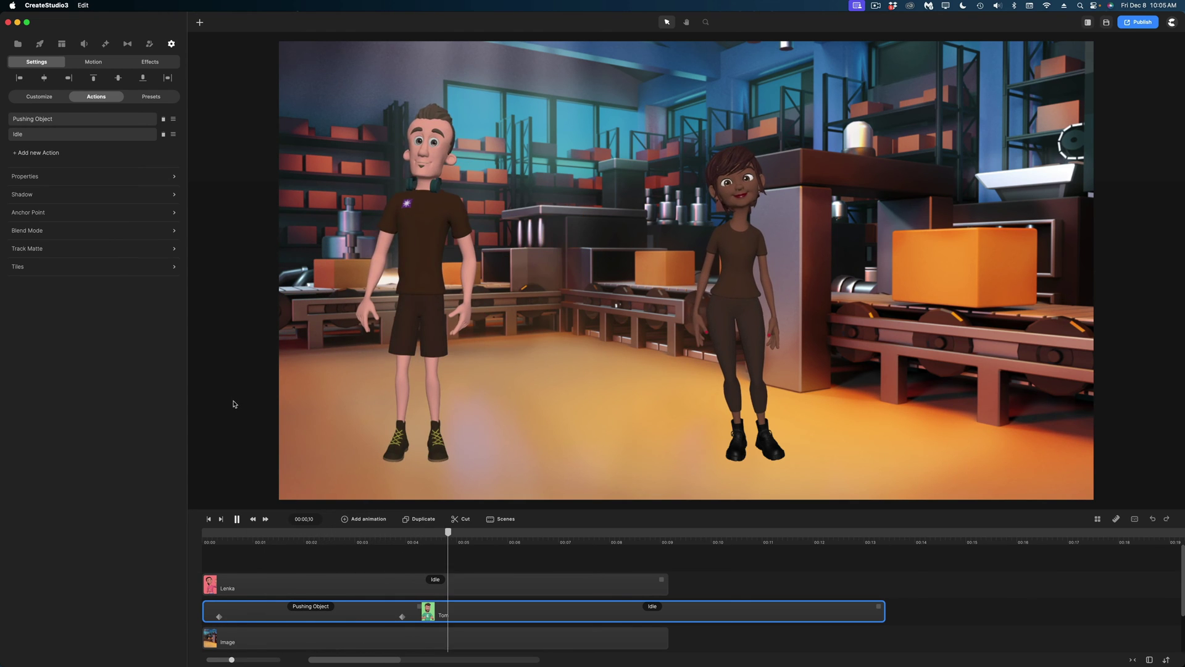
key(space)
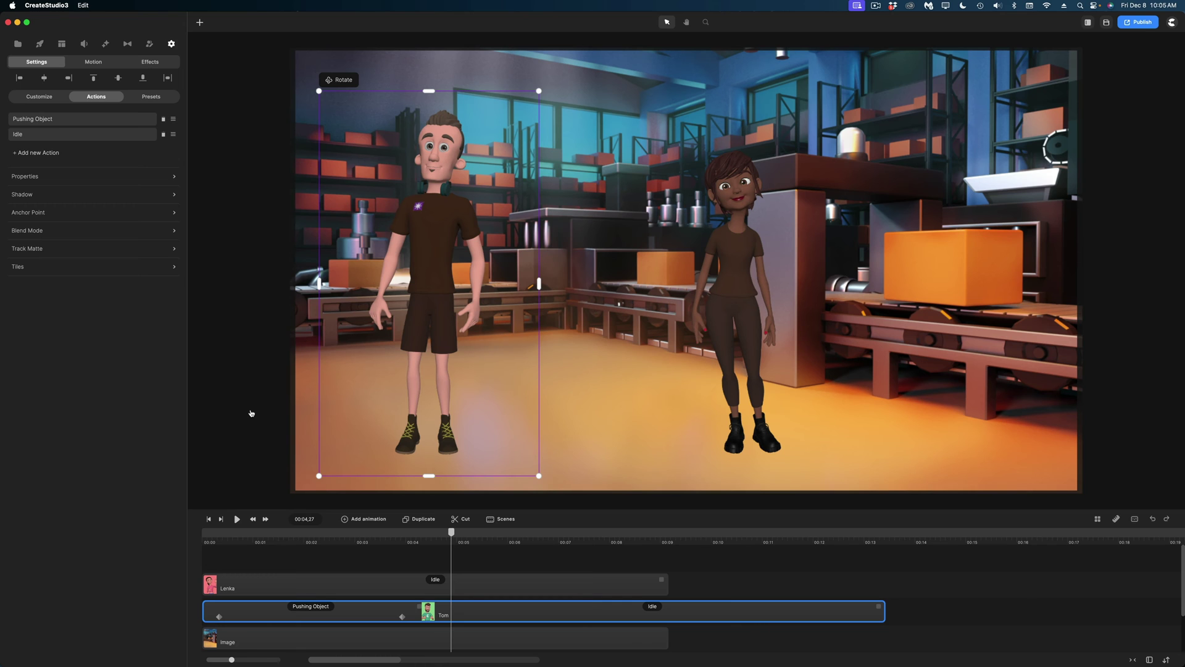
- Search the element library for "package"
click(40, 44)
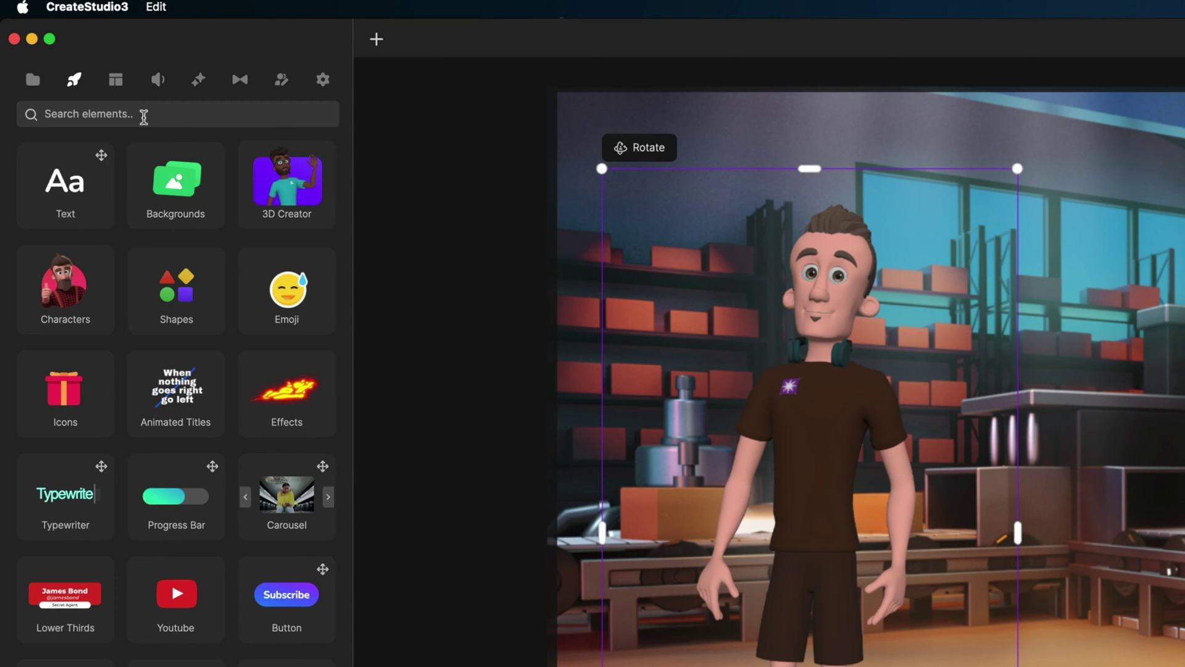
click(144, 116)
text(package)
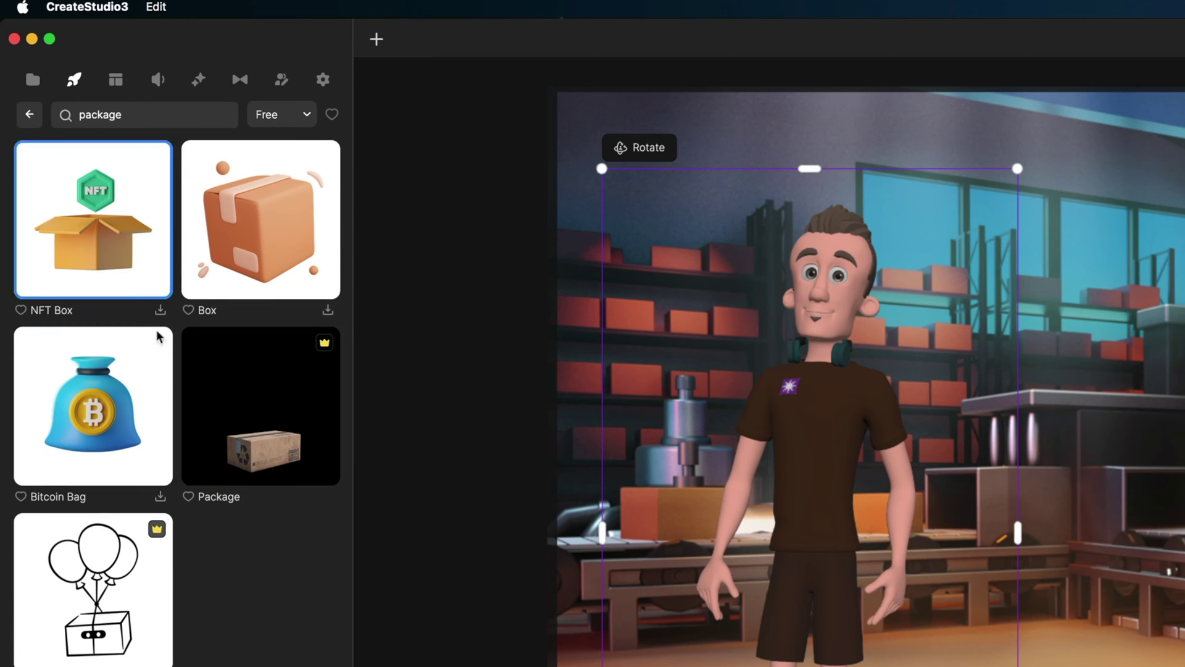
mouse_move(323, 352)
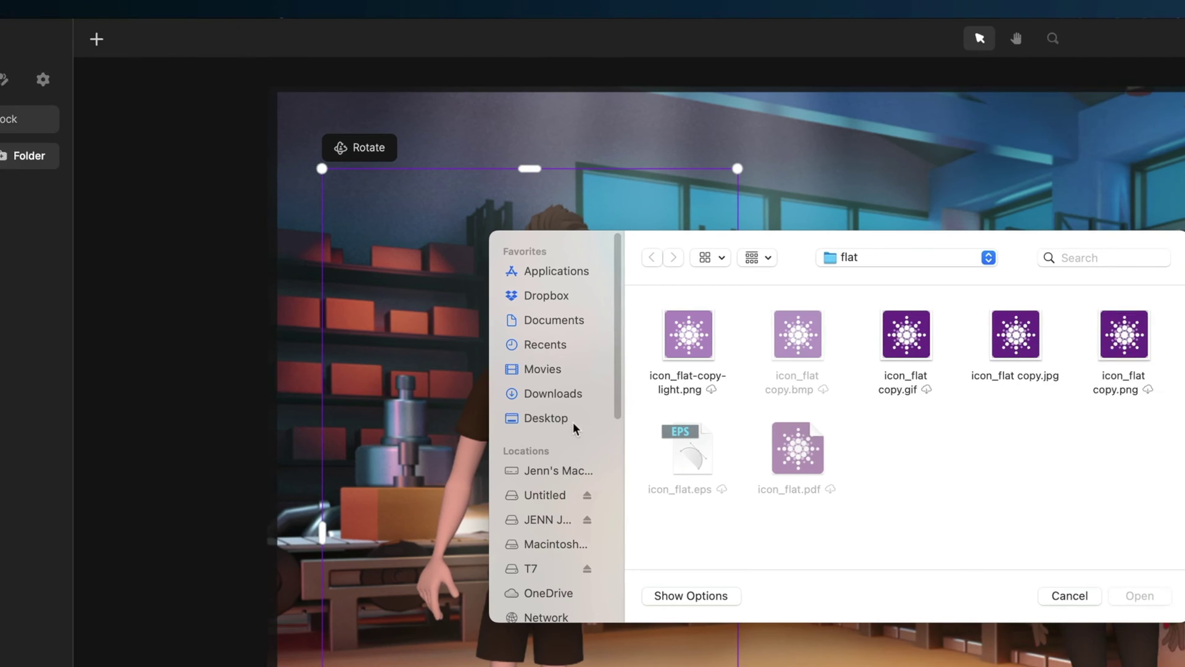
- Import BOX CUTOUT.png from the Desktop folder and place the box on the canvas
click(852, 420)
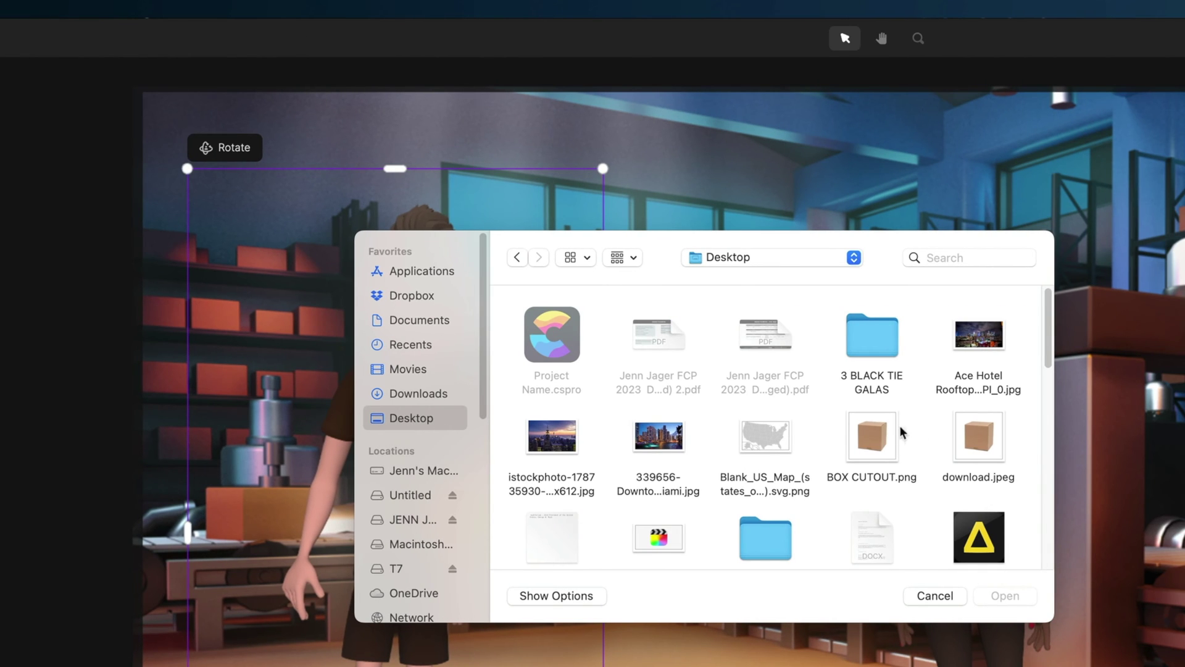
click(896, 475)
click(1010, 599)
drag(93, 120, 526, 359)
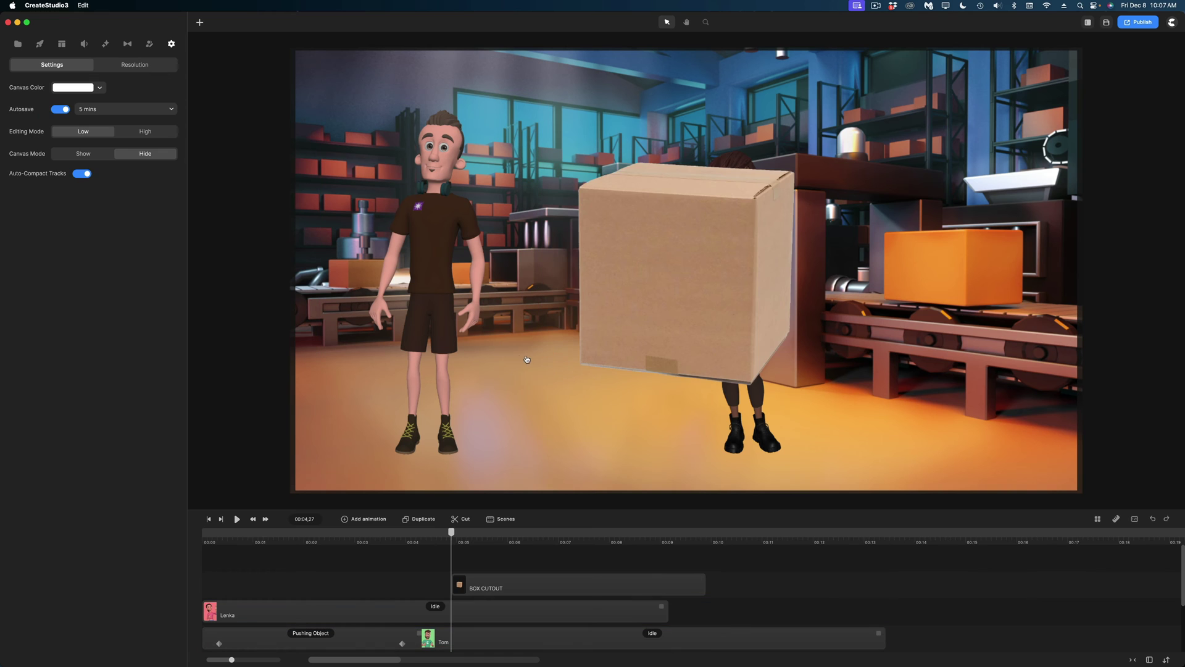
- Move the box clip near the timeline start and position the box in front of Tom's hands at about 00:03,25
drag(502, 577, 293, 582)
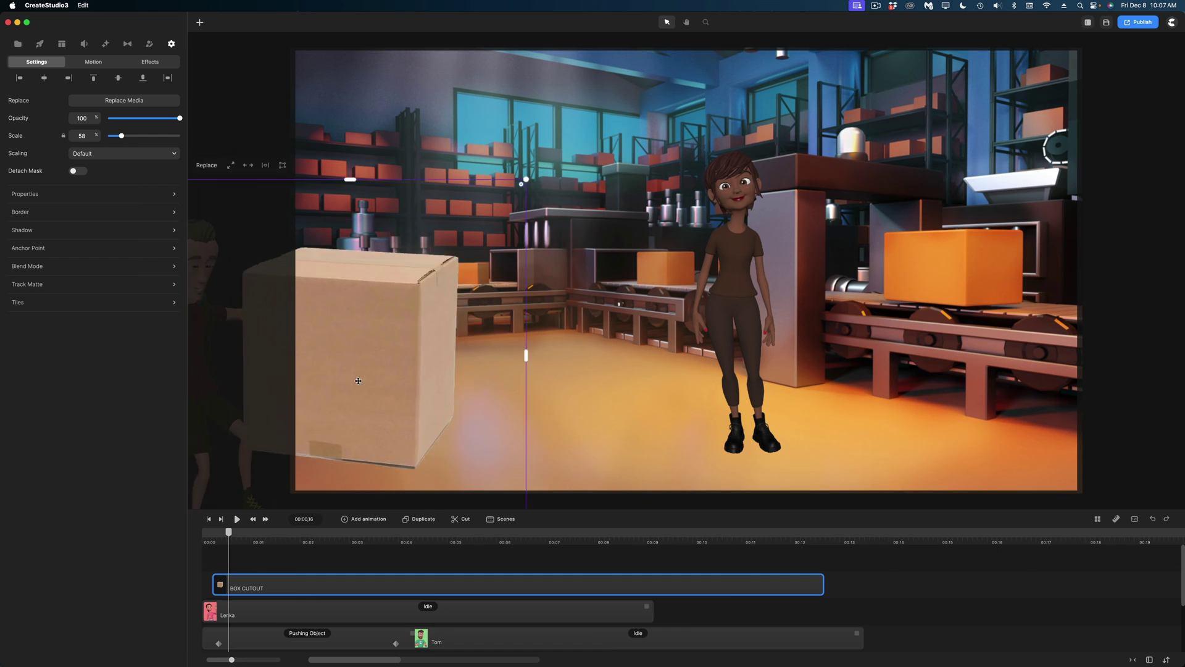
click(410, 534)
drag(383, 367, 589, 325)
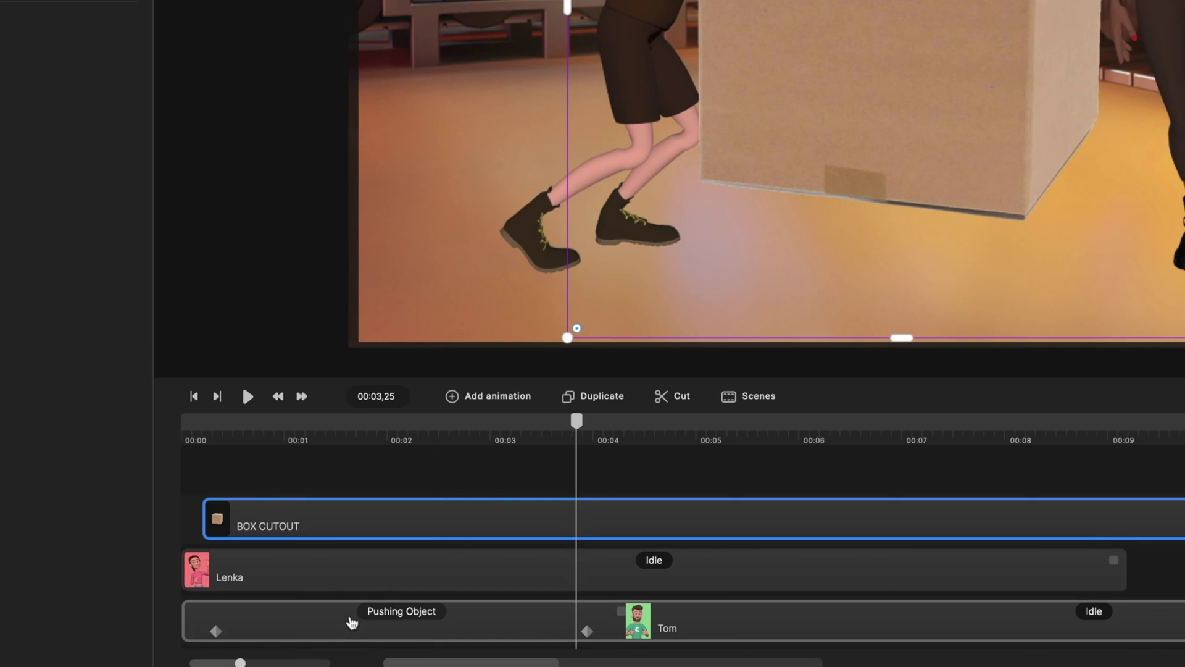
- Move Tom's track above the box track so he is layered in front of the box
drag(352, 622, 341, 467)
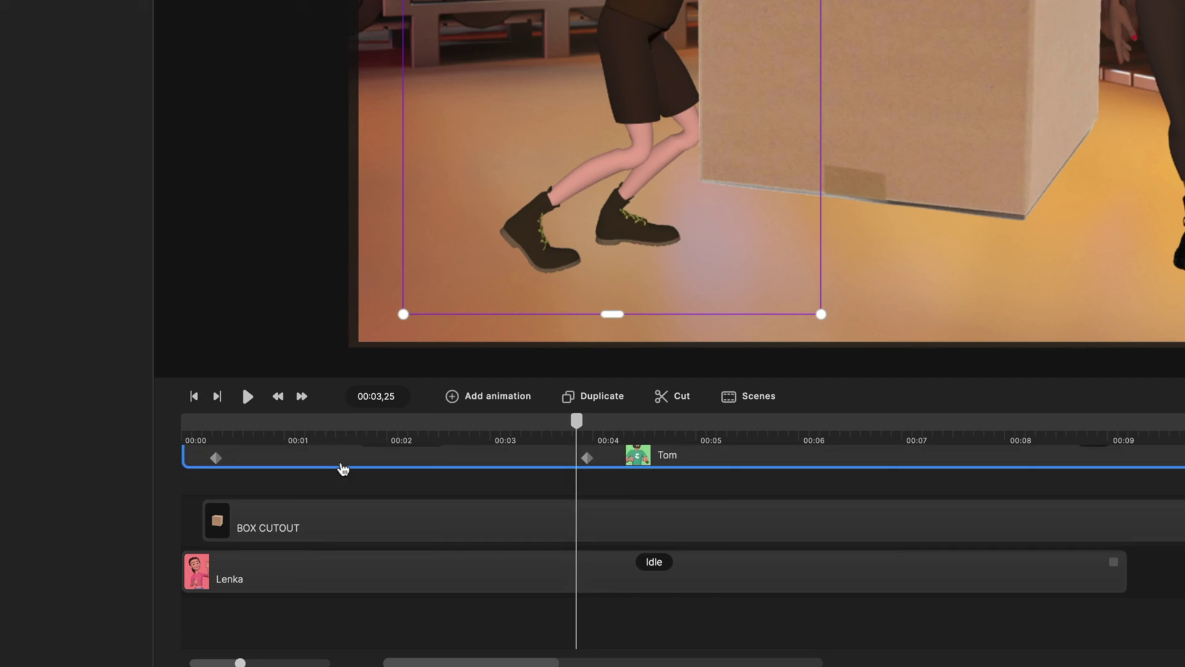
right_click(342, 467)
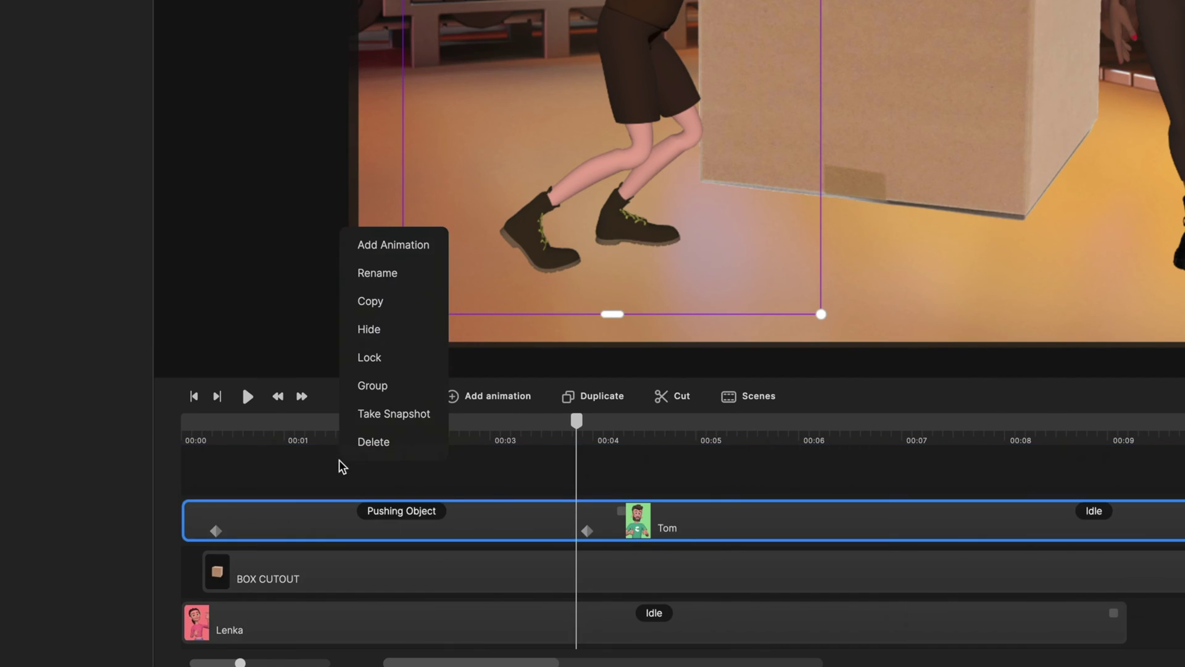
drag(575, 420, 545, 426)
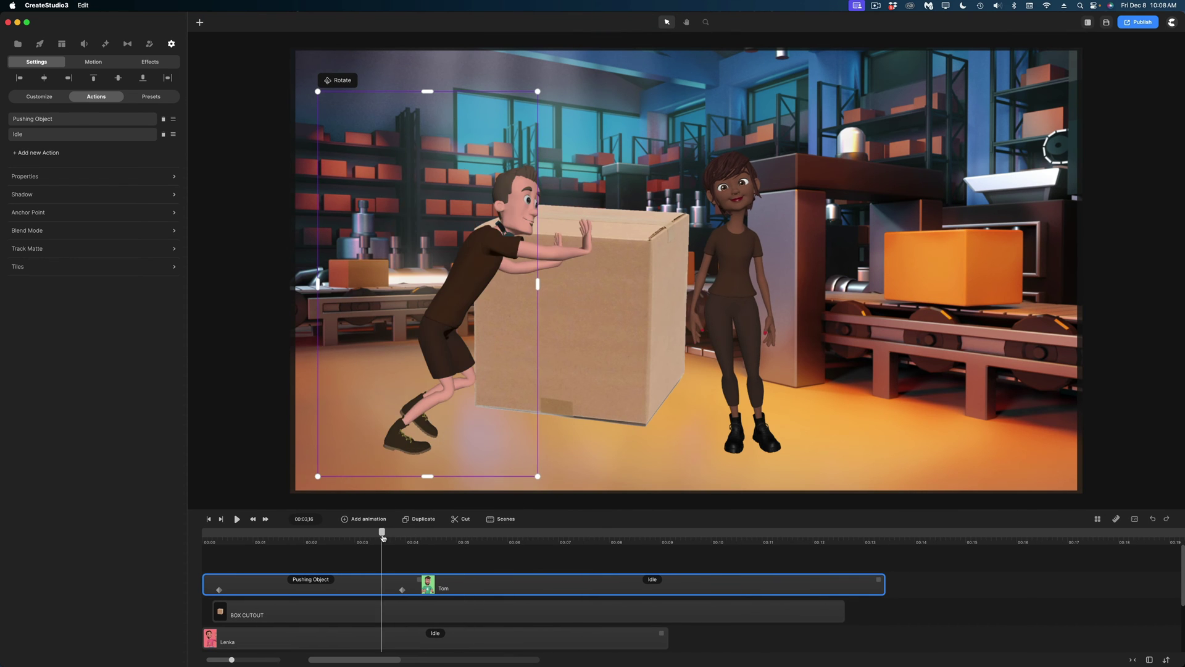
- Scale the box down to 38% while Tom is in his pushing pose
drag(383, 536, 380, 536)
click(580, 296)
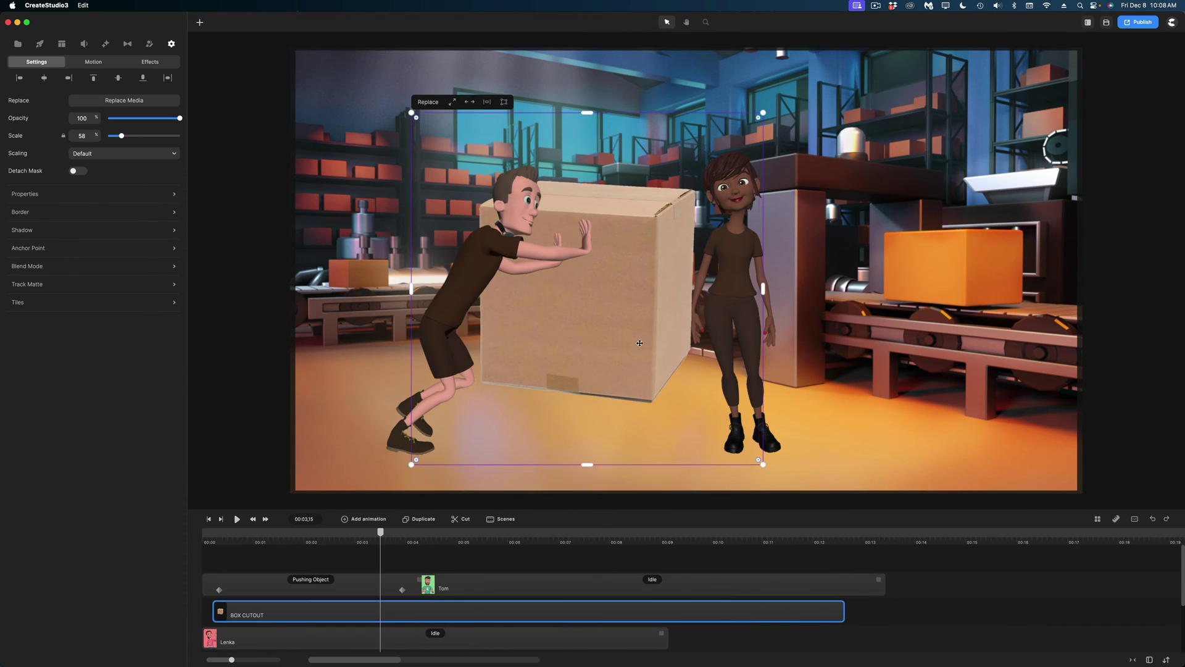
drag(762, 110, 683, 179)
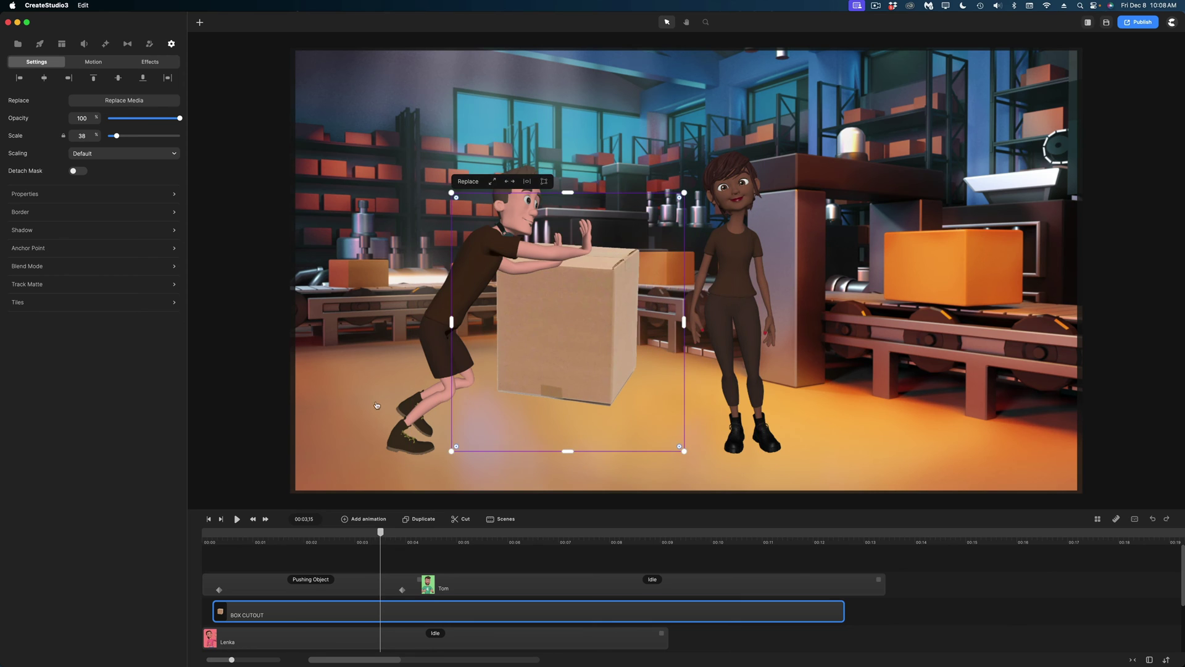
- Shrink Tom to suit the smaller box and position him with his hands against it
click(463, 281)
click(445, 293)
click(443, 340)
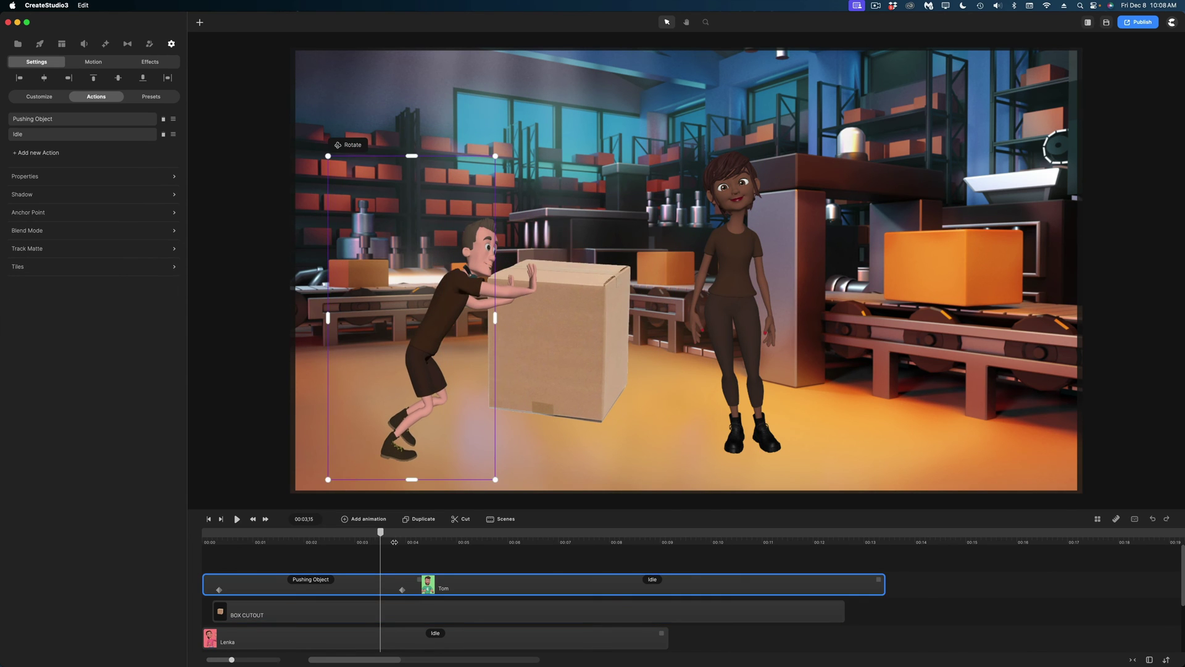
drag(426, 326, 409, 378)
drag(354, 539, 238, 537)
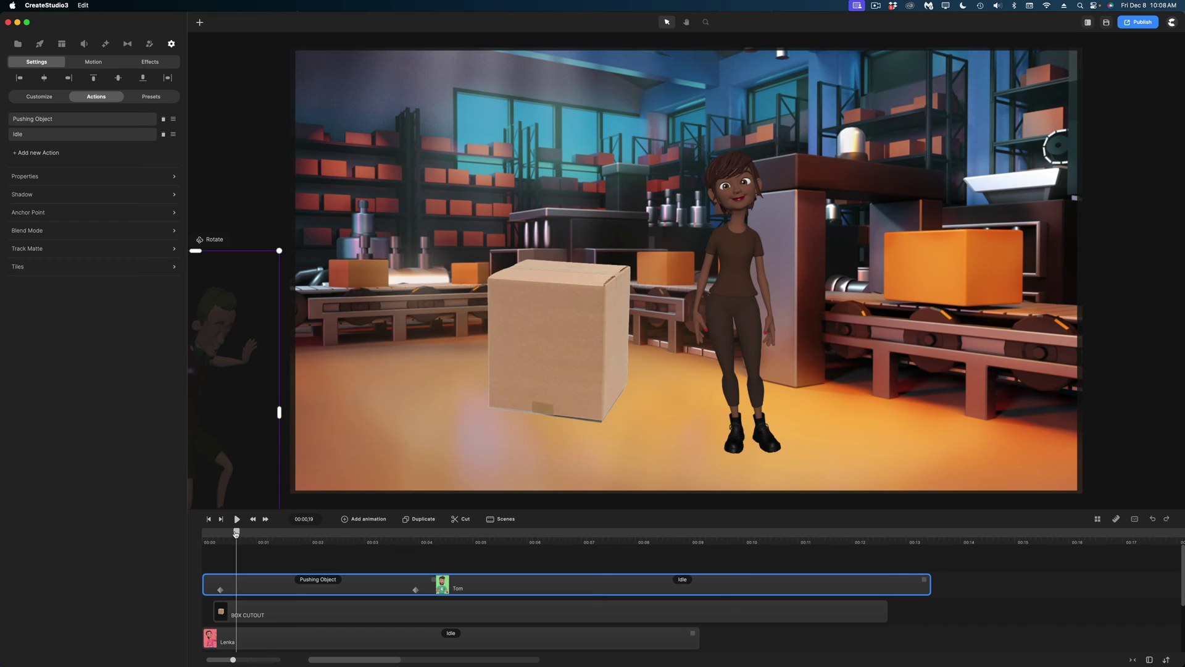
- Add a position animation to the box and move its two keyframes to line up with Tom's entrance keyframes
click(441, 610)
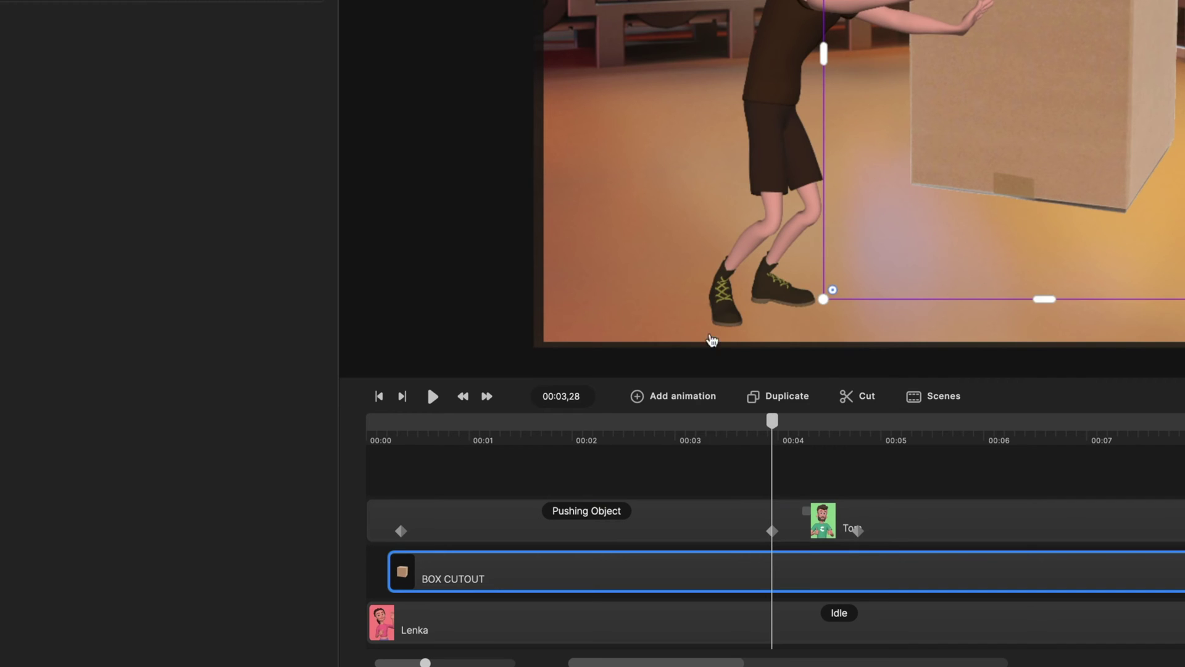
click(688, 400)
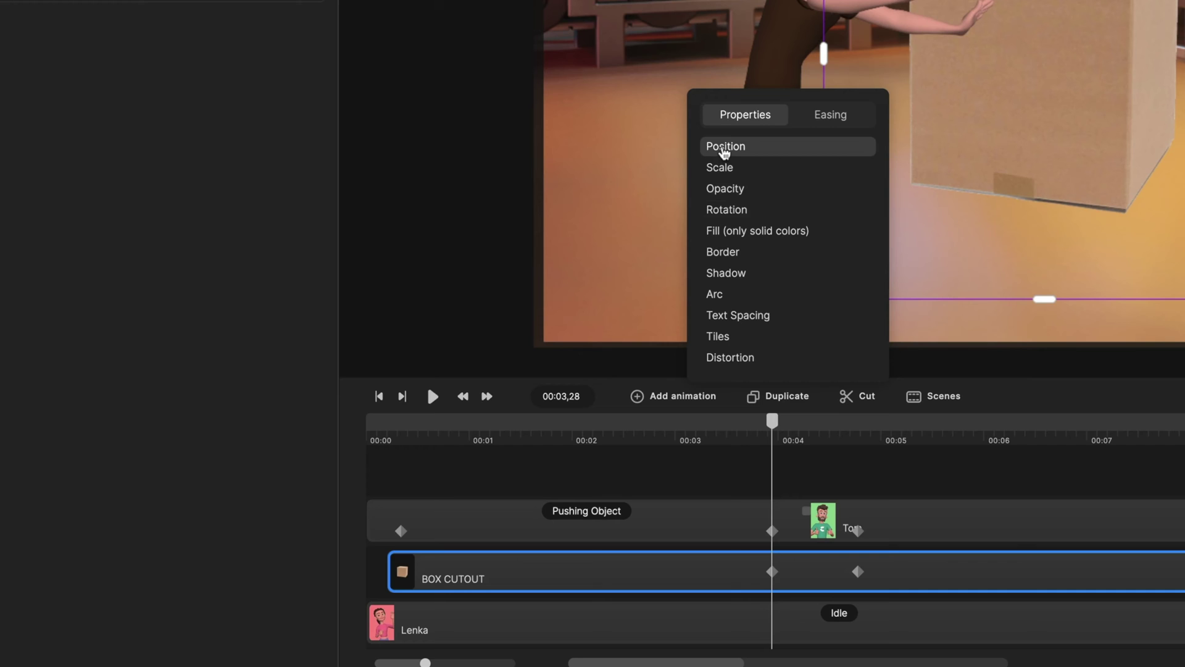
drag(772, 571, 406, 579)
drag(858, 572, 753, 571)
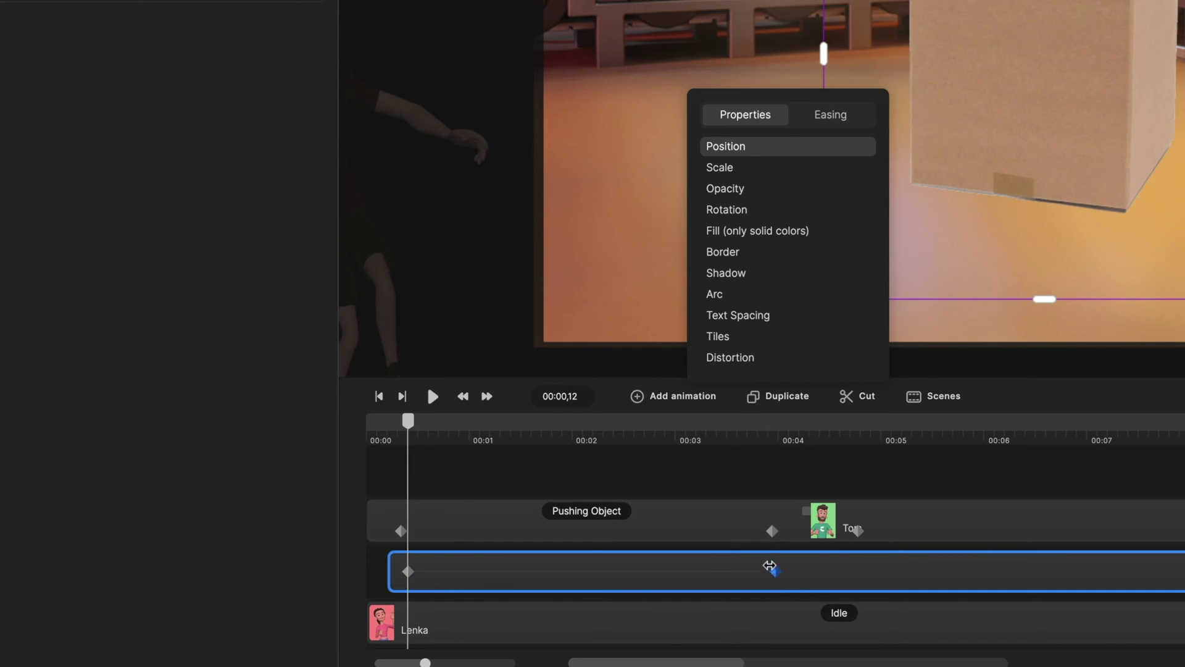
- Position the box partly off the warehouse's left edge at its first keyframe, and shift it slightly left against Tom at the second
click(390, 439)
drag(390, 439, 481, 439)
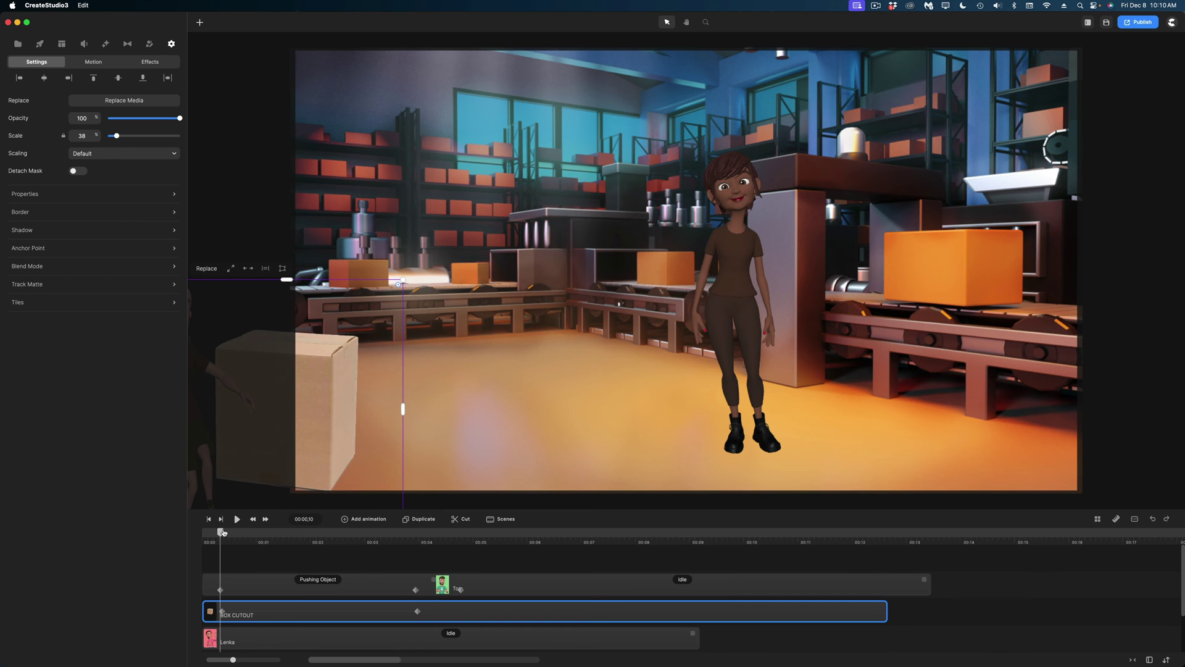
drag(223, 532, 423, 529)
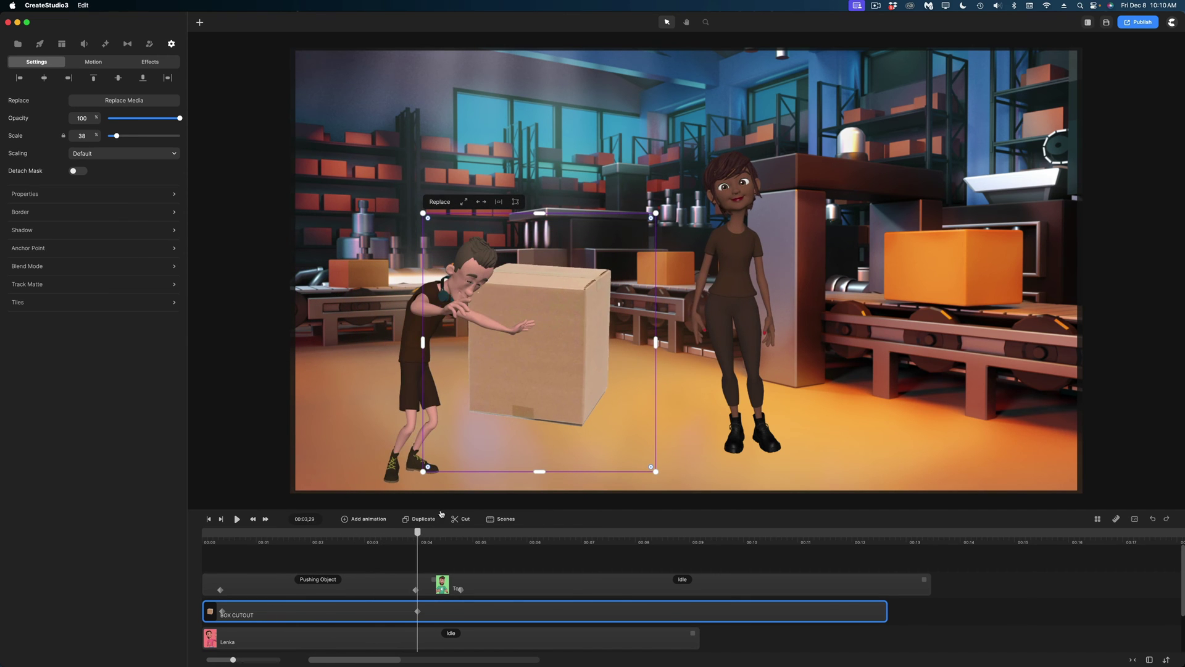
drag(555, 371, 538, 370)
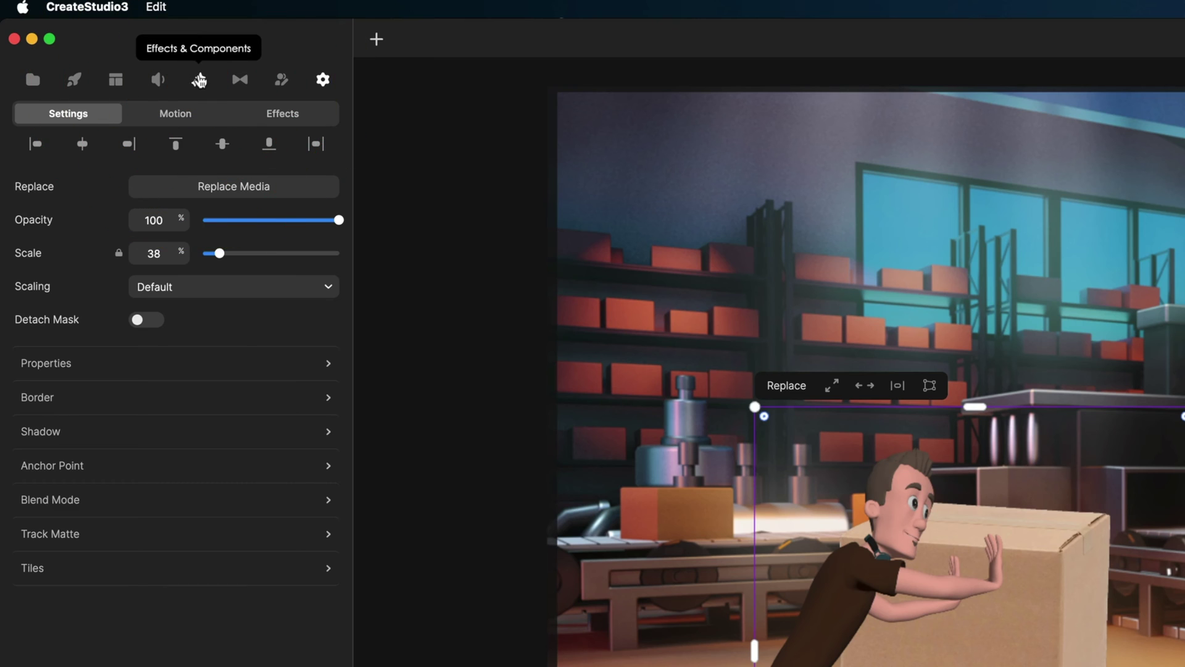
- Apply the Filters effect to the box and choose the Saturate filter
click(199, 81)
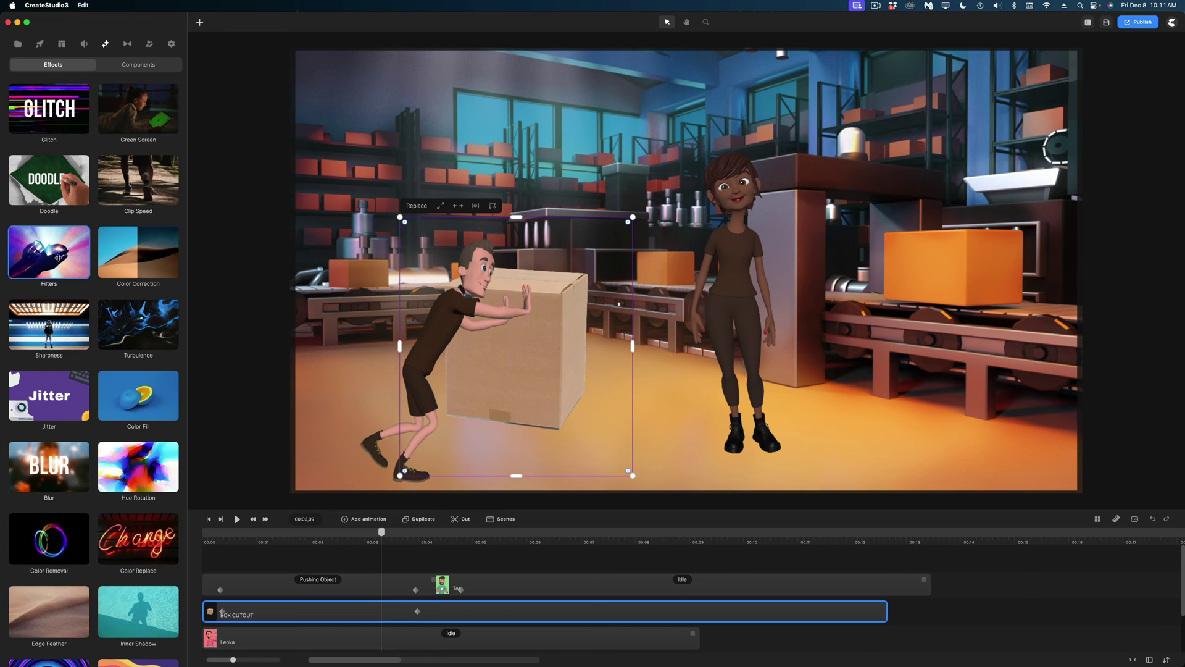
drag(101, 485, 1033, 666)
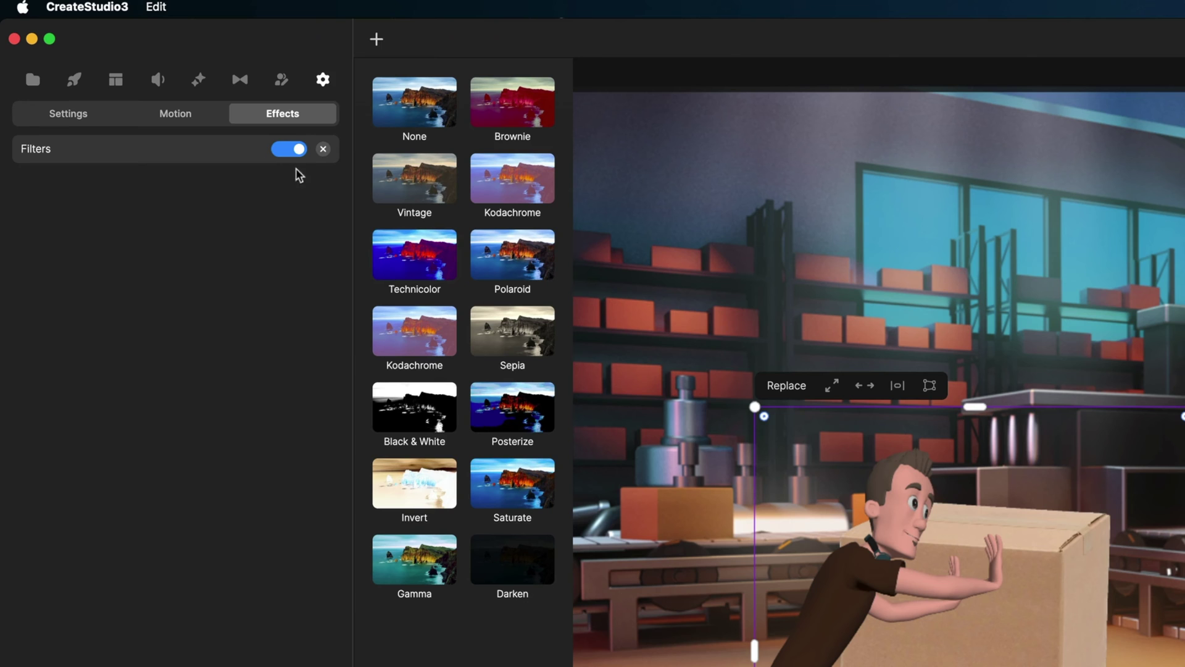
click(505, 487)
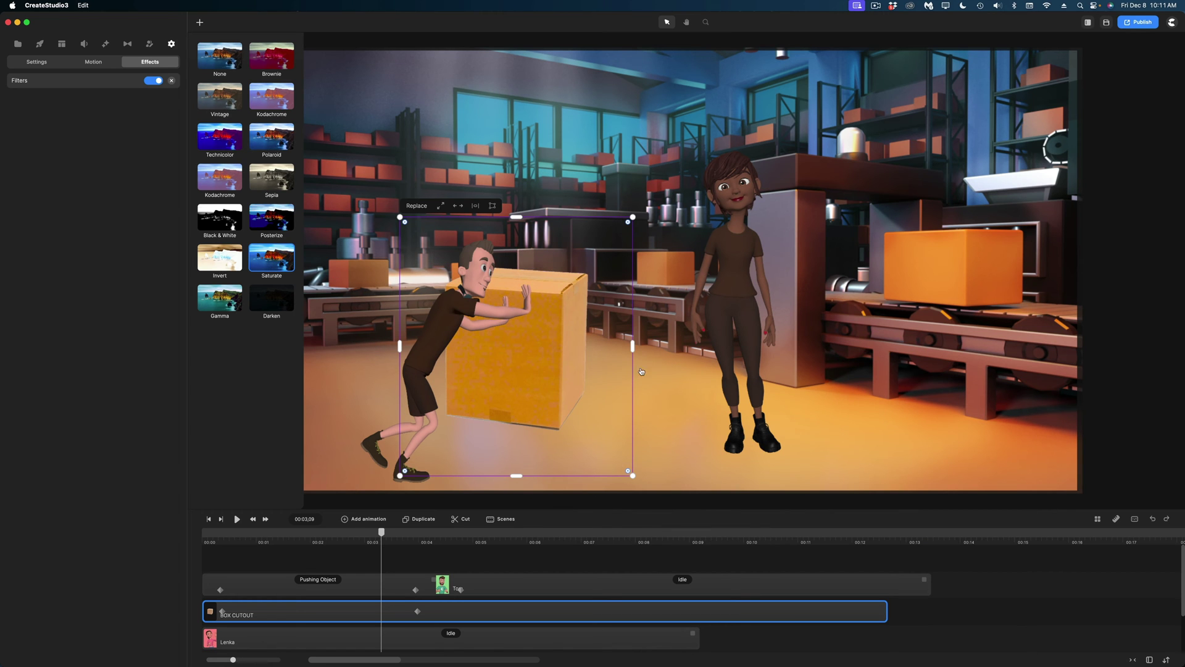
click(477, 306)
- Add Swiping Tablet and Checking Watch actions to Lenka, placing Swiping Tablet ahead of Idle
drag(381, 532, 448, 535)
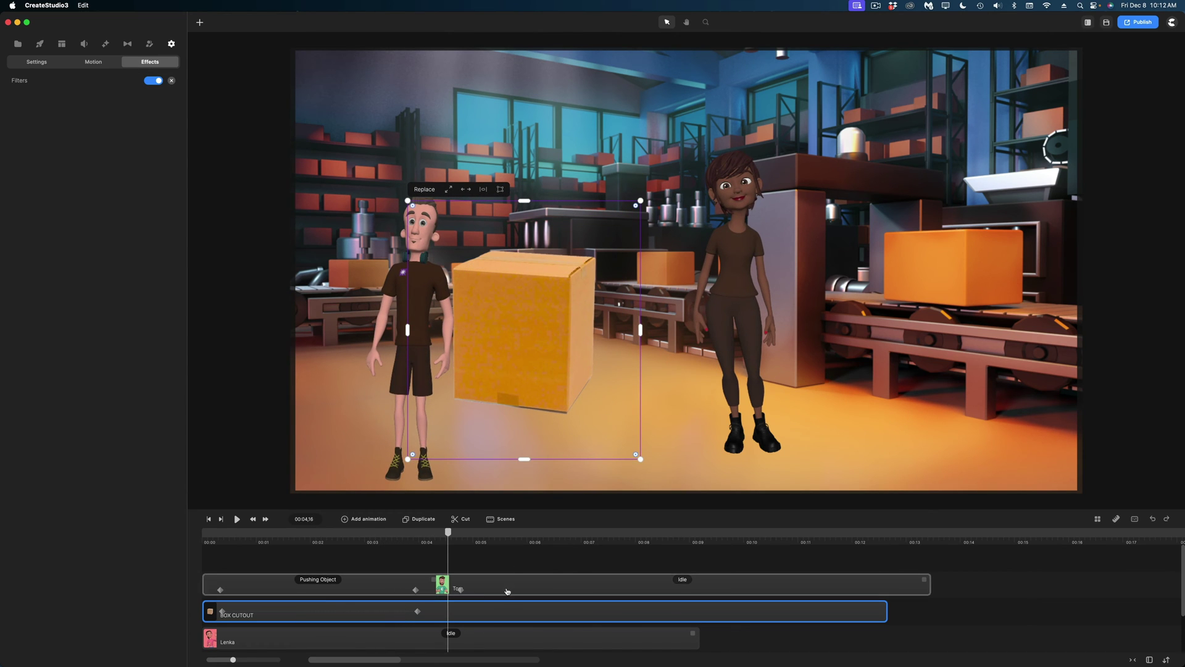
click(476, 636)
scroll(478, 634, down, 1)
scroll(478, 634, down, 1)
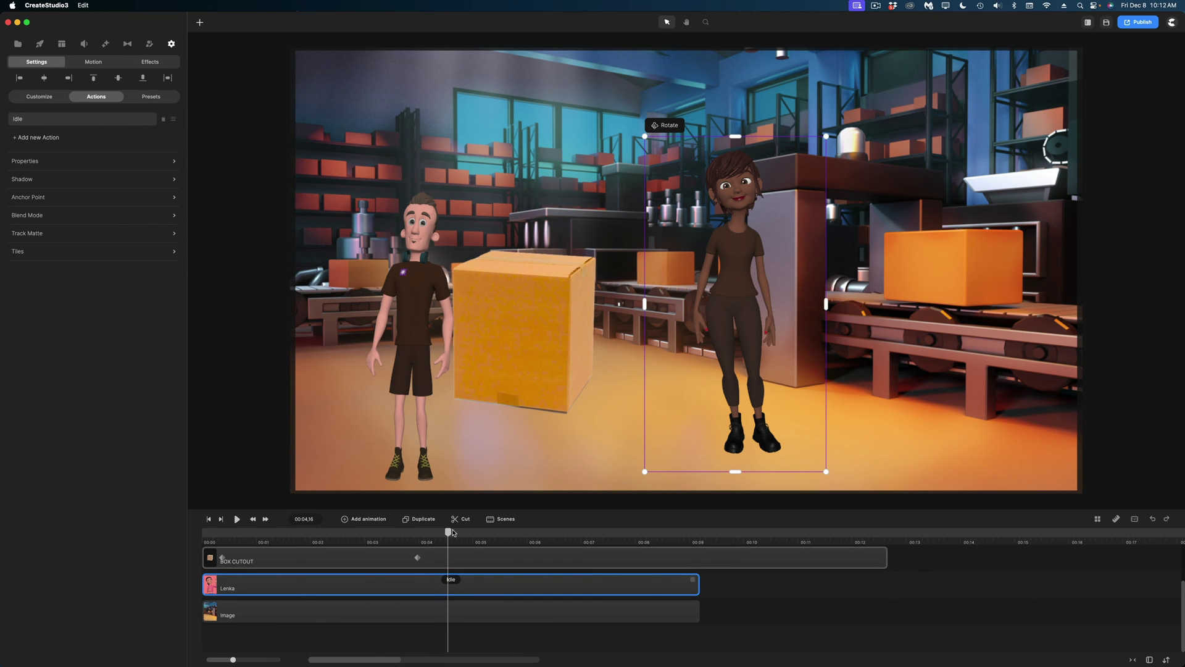
drag(453, 533, 425, 532)
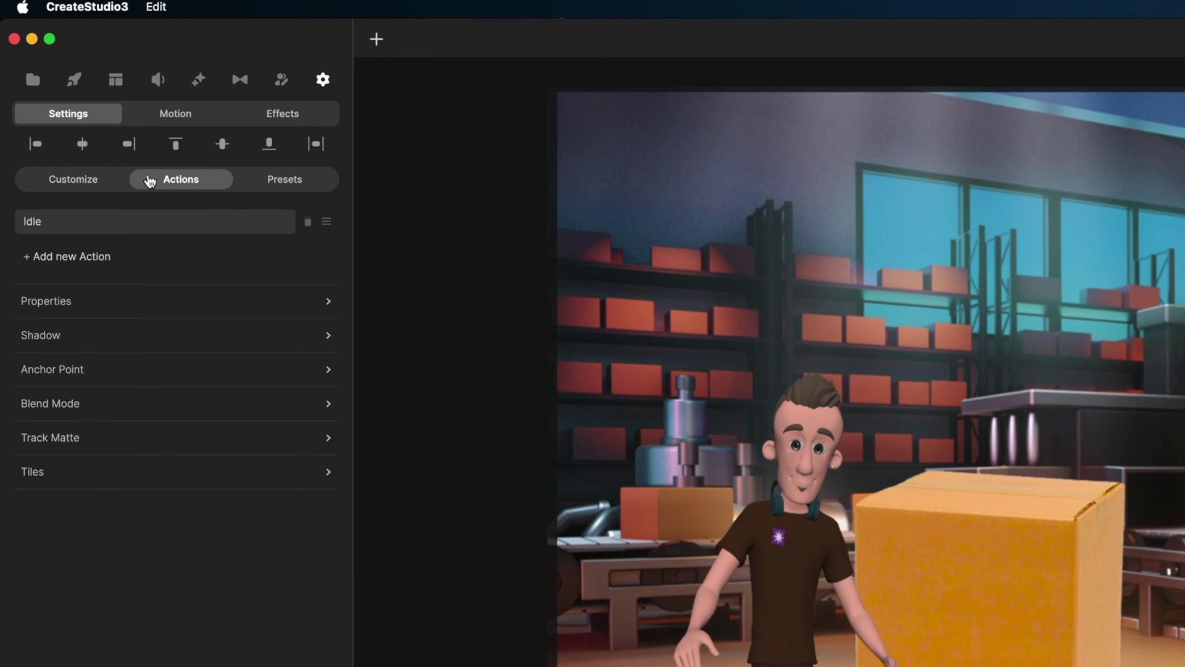
click(91, 257)
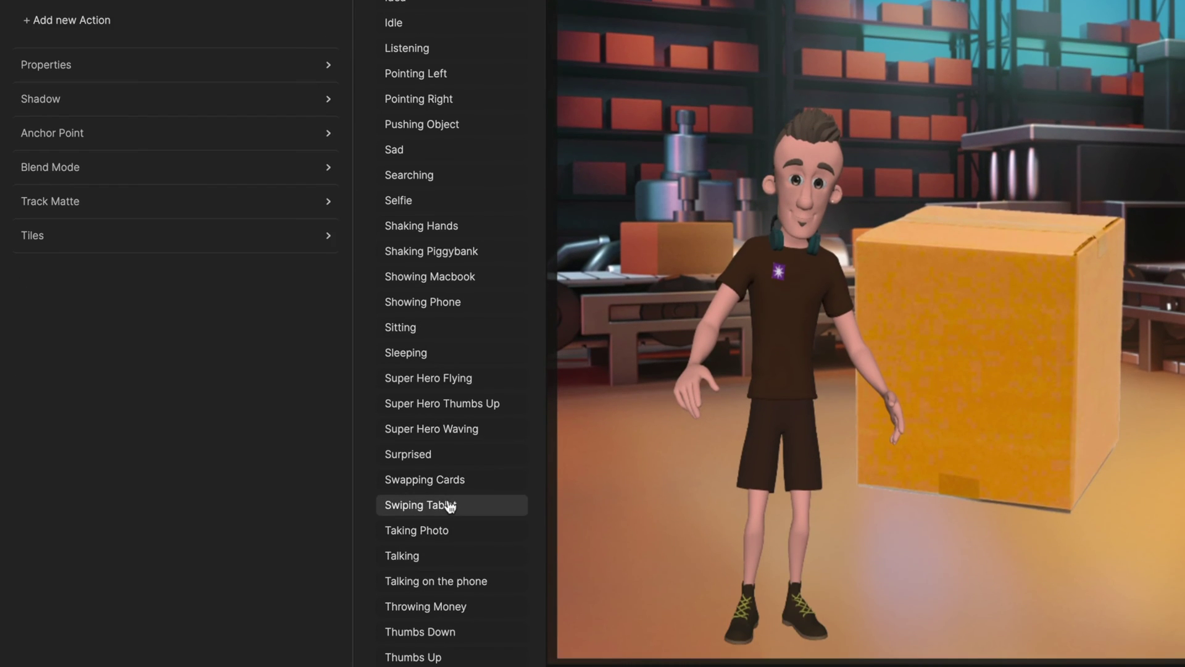
click(450, 506)
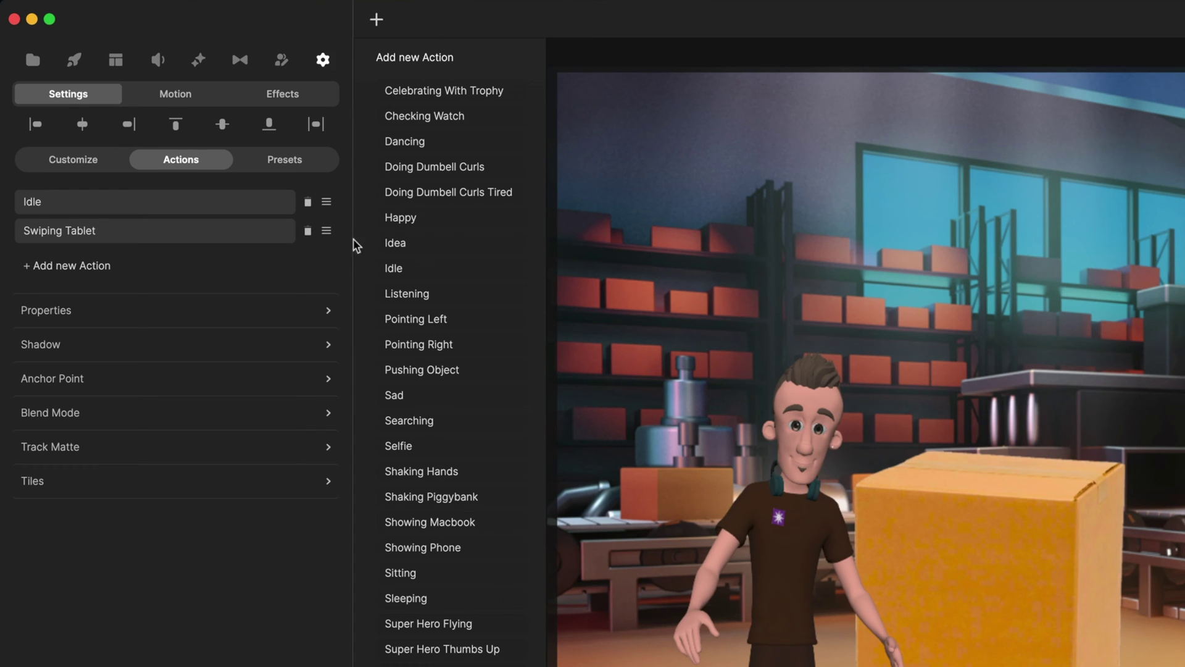
drag(325, 234, 325, 196)
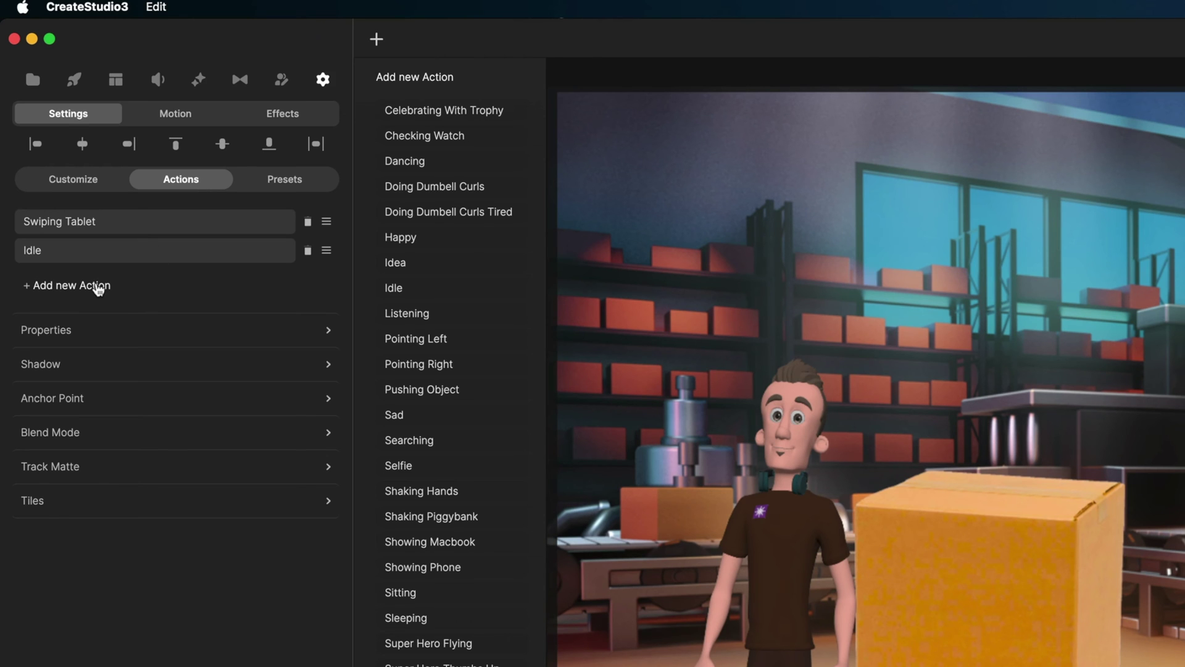
click(426, 136)
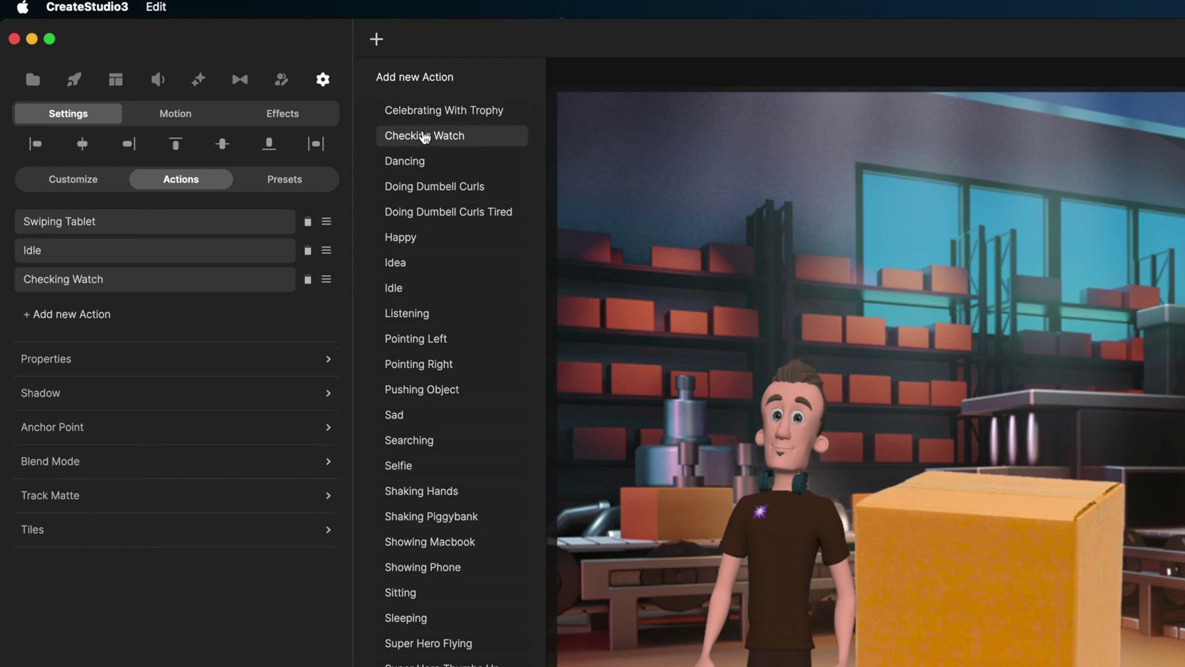
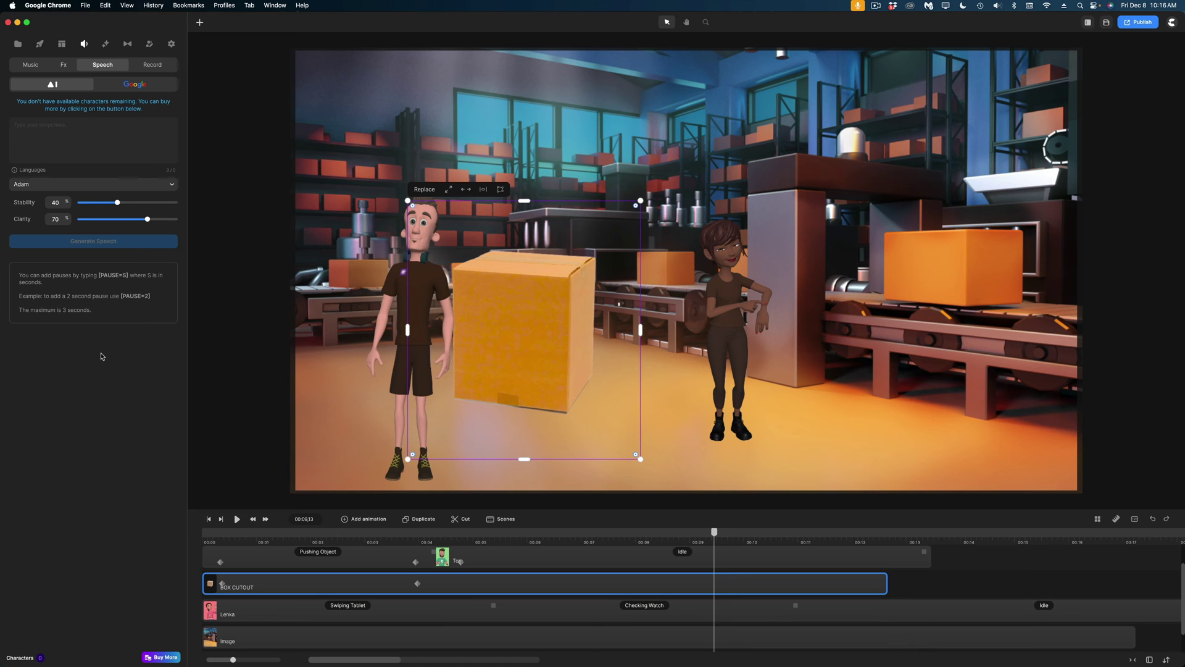
- Open the AI voiceover credits purchase page in Google Chrome to view the options, and return to CreateStudio3
click(160, 657)
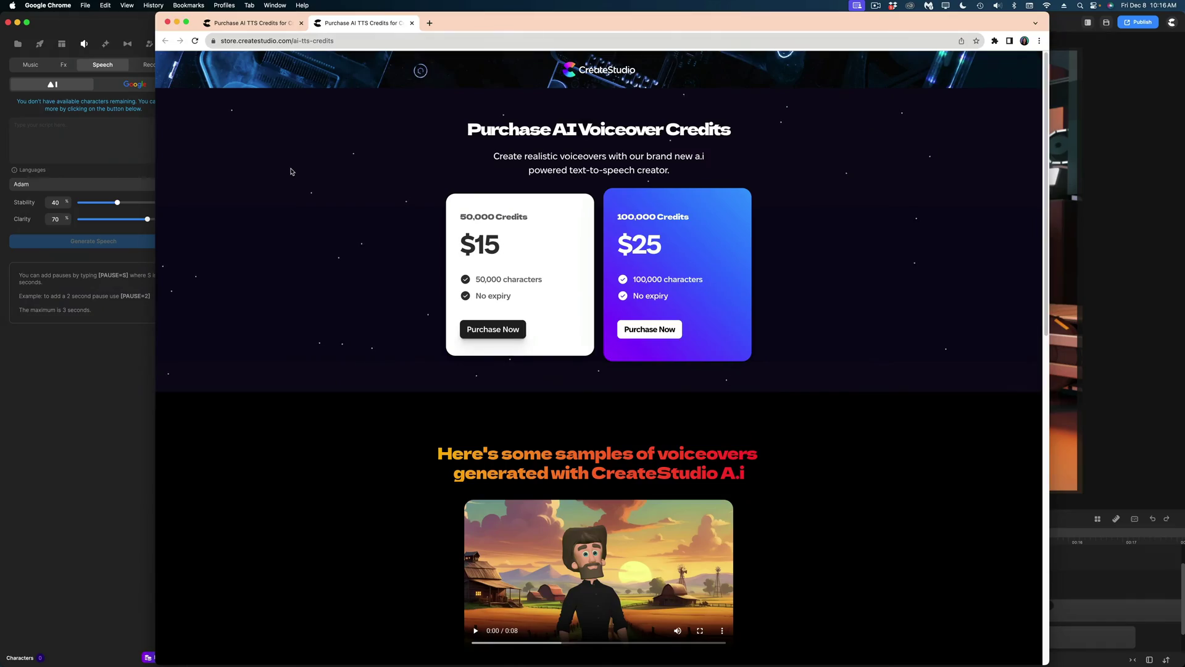
click(77, 302)
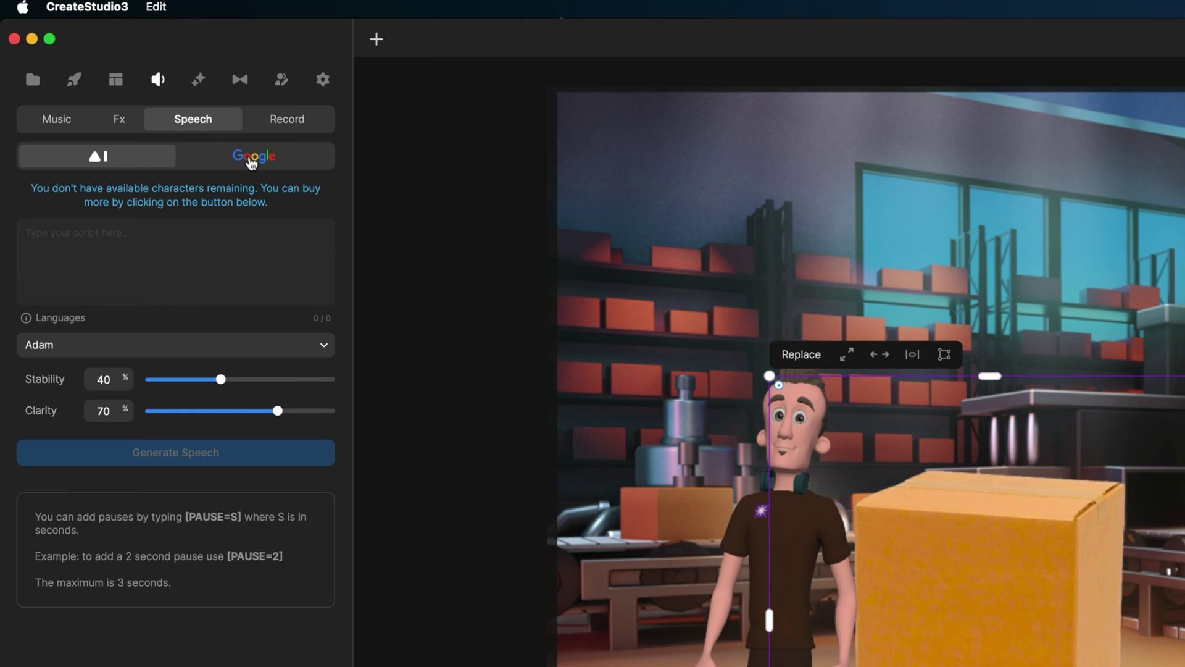
- Set up Google text-to-speech with the script "Man, this box is heavy" and the Male 4 voice
click(133, 83)
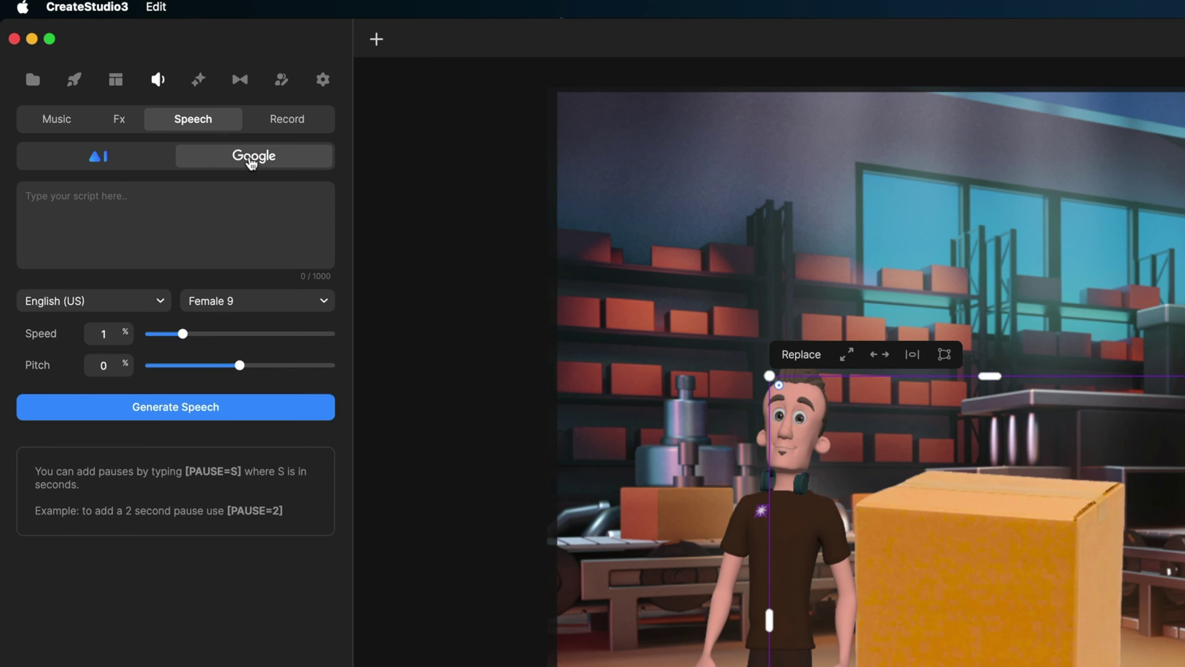
click(191, 218)
text(Man, this box is heavy)
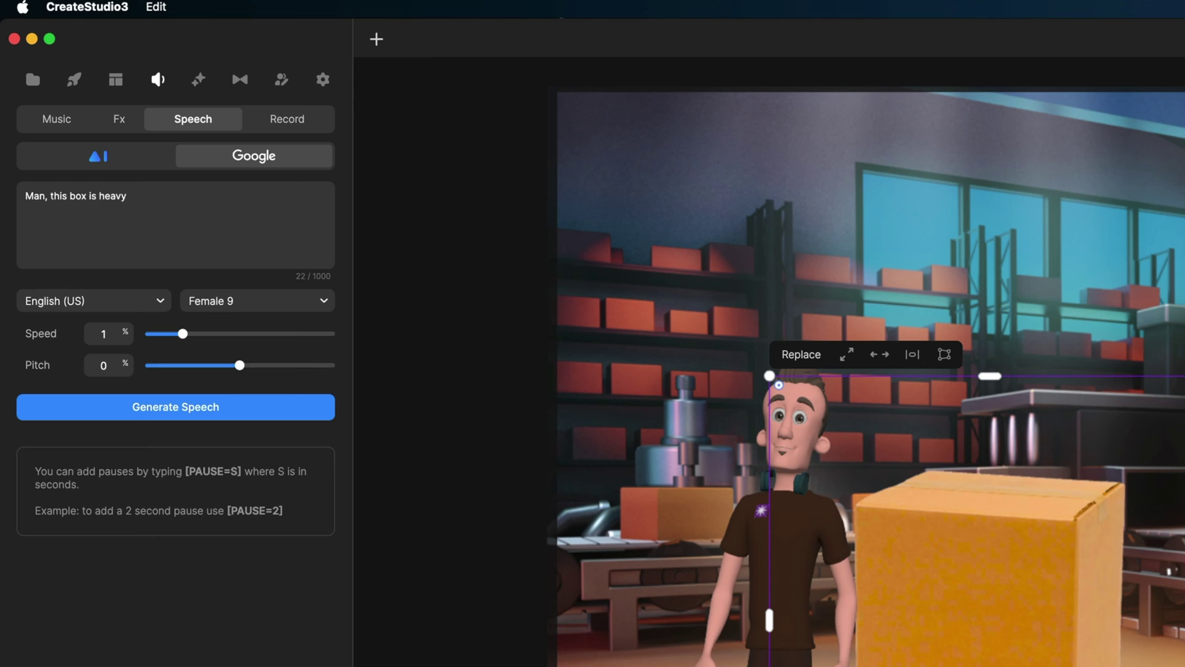
click(242, 303)
scroll(258, 426, down, 5)
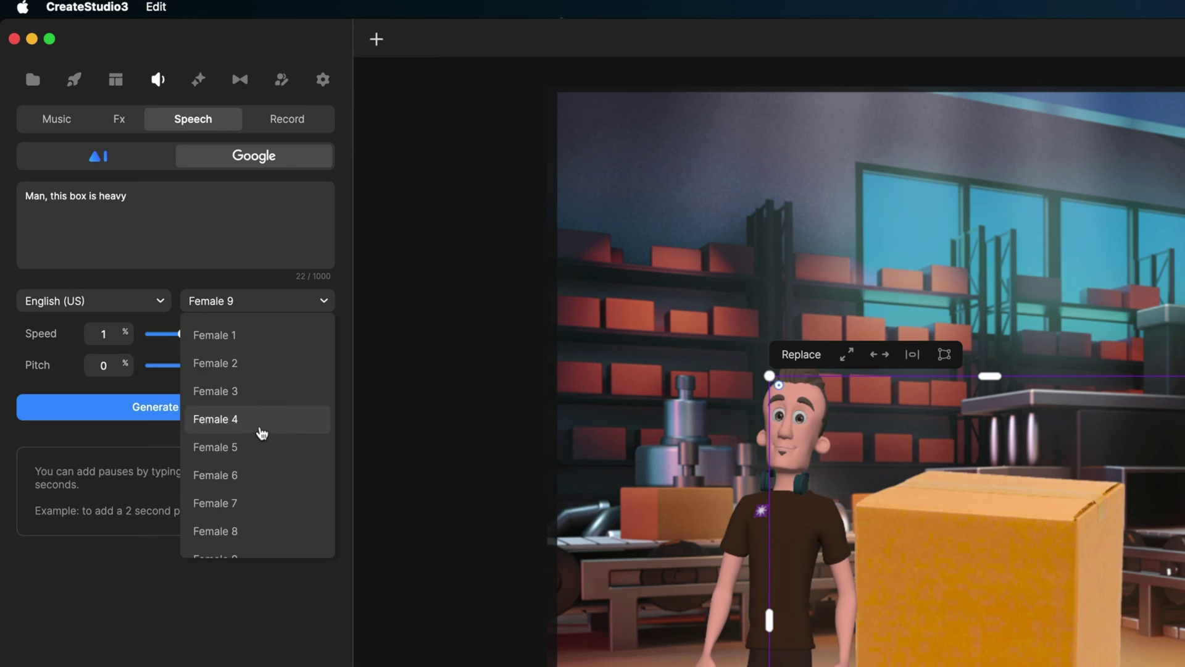
click(257, 482)
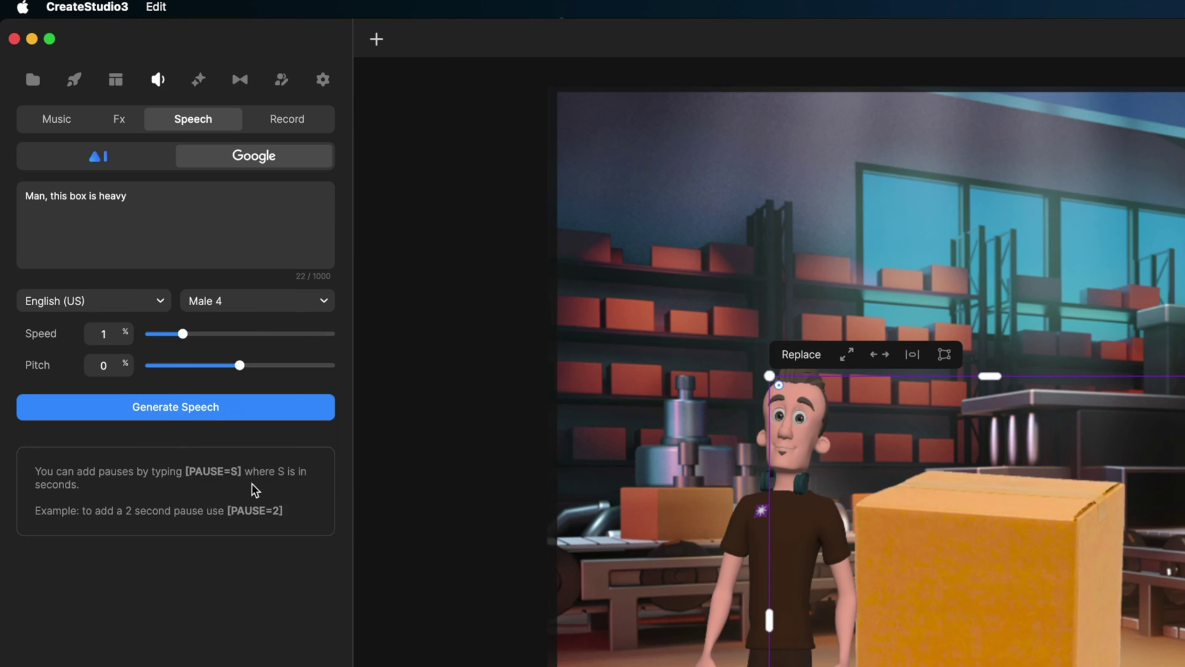
- Generate and import the speech, and place the audio clip on the timeline starting at about 00:01
click(238, 409)
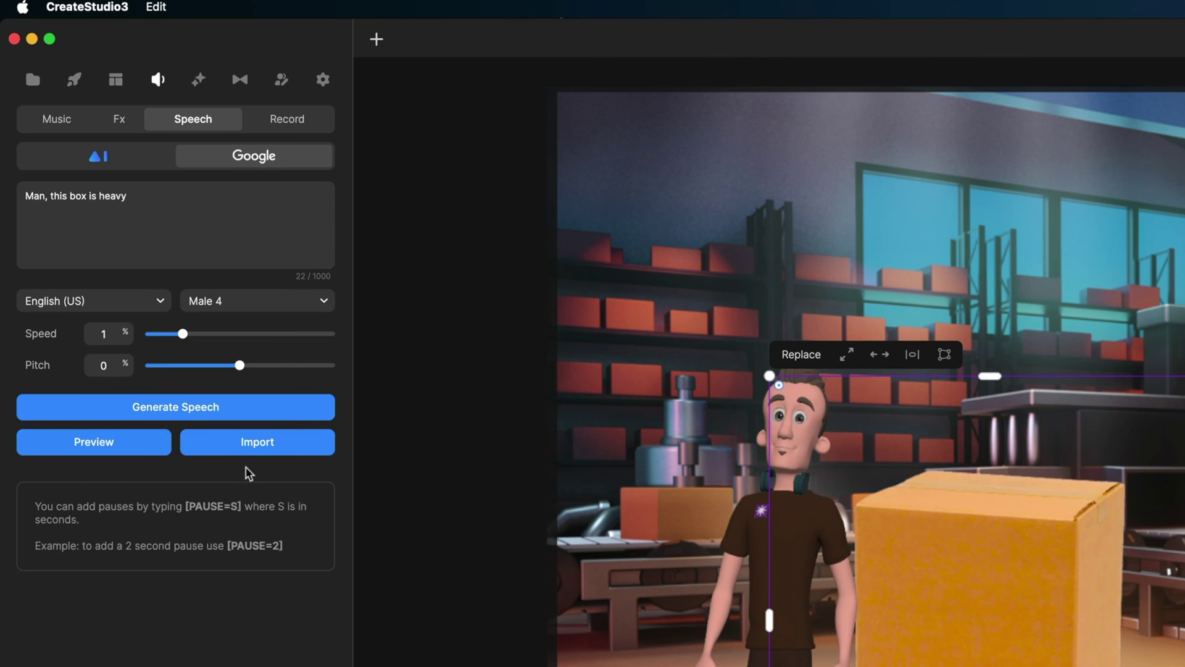
click(256, 442)
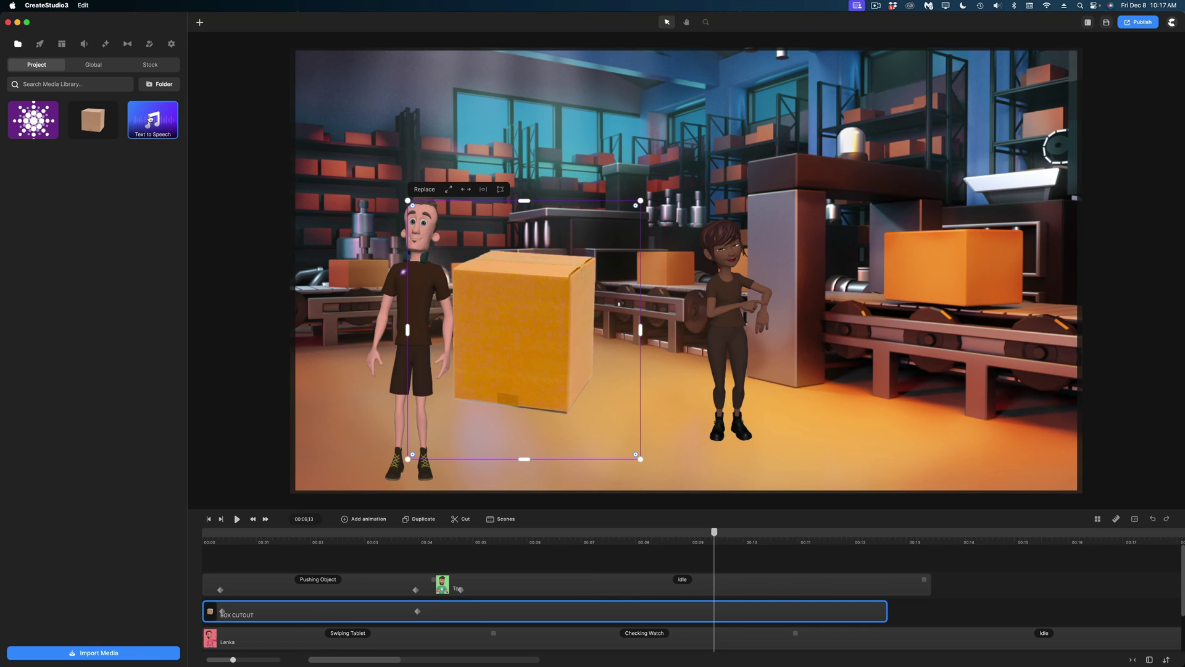
drag(282, 258, 284, 564)
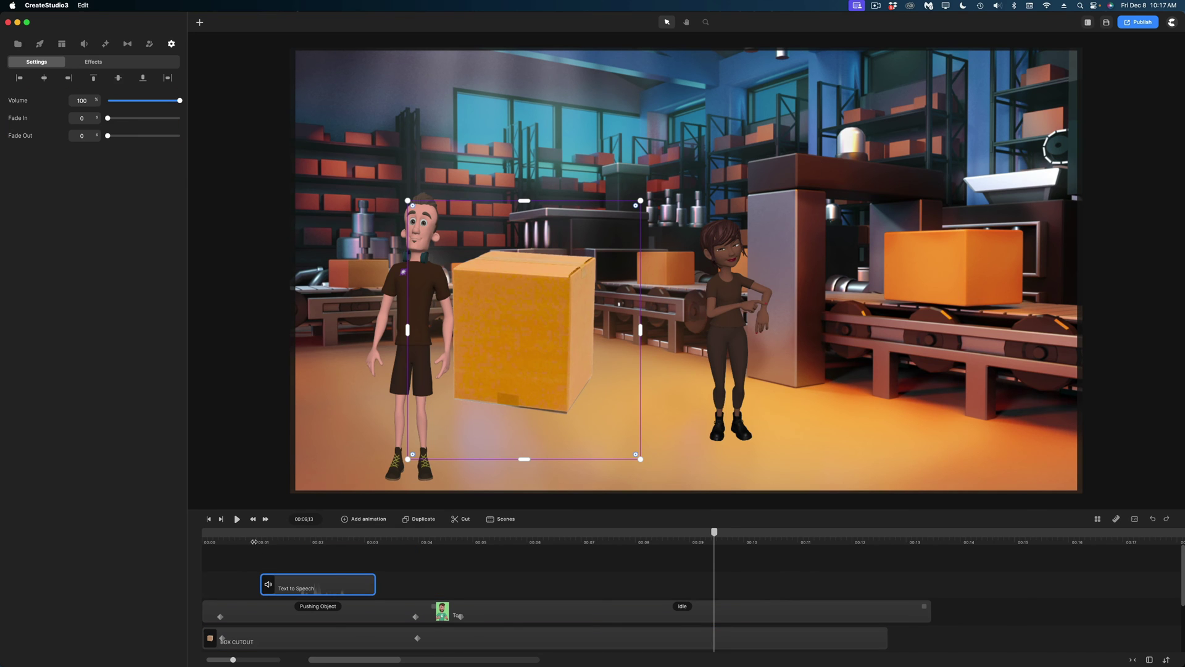
- Lip-sync the first Text to Speech clip on the timeline with Tom
click(337, 533)
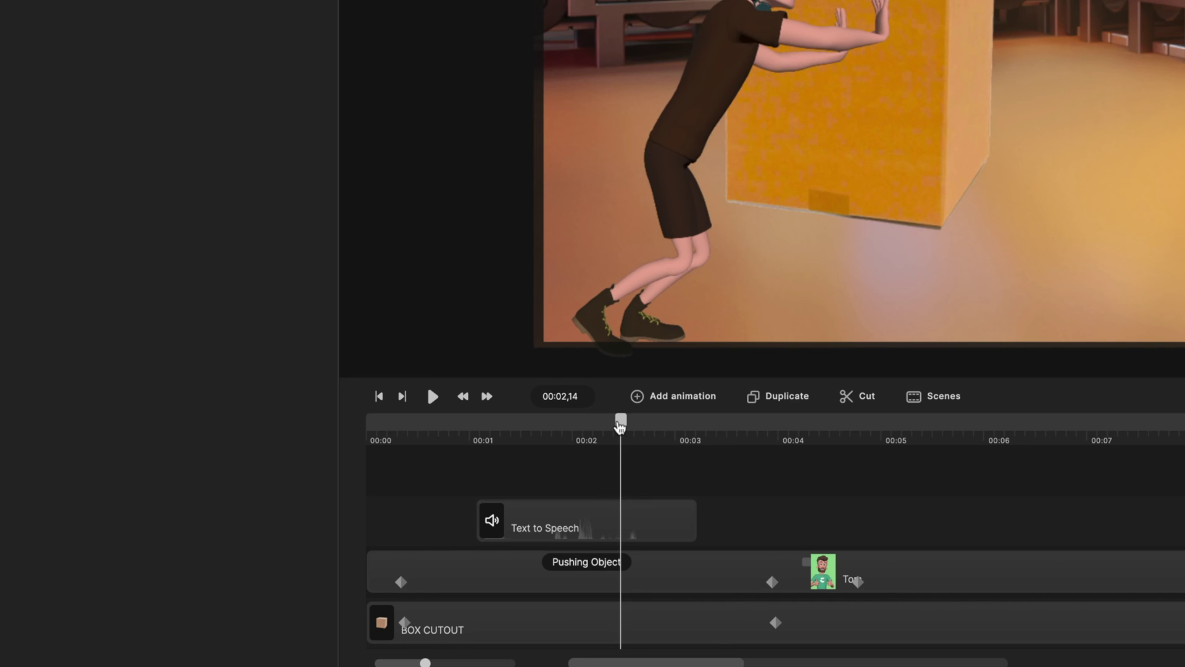
click(598, 514)
right_click(598, 512)
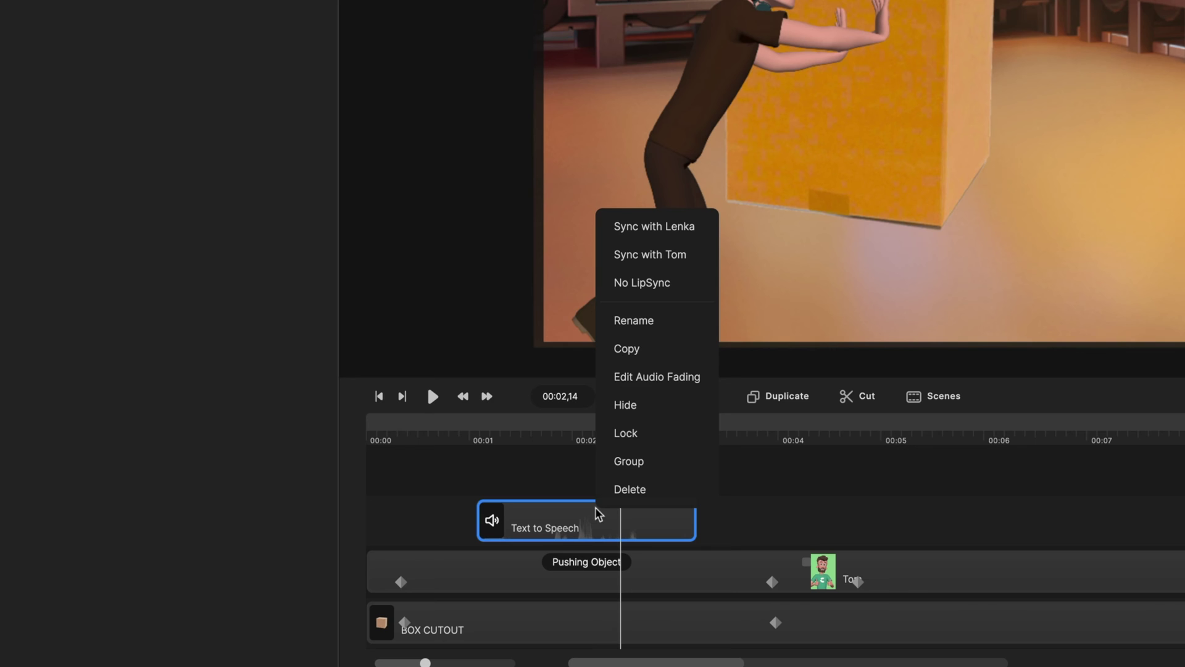
click(642, 264)
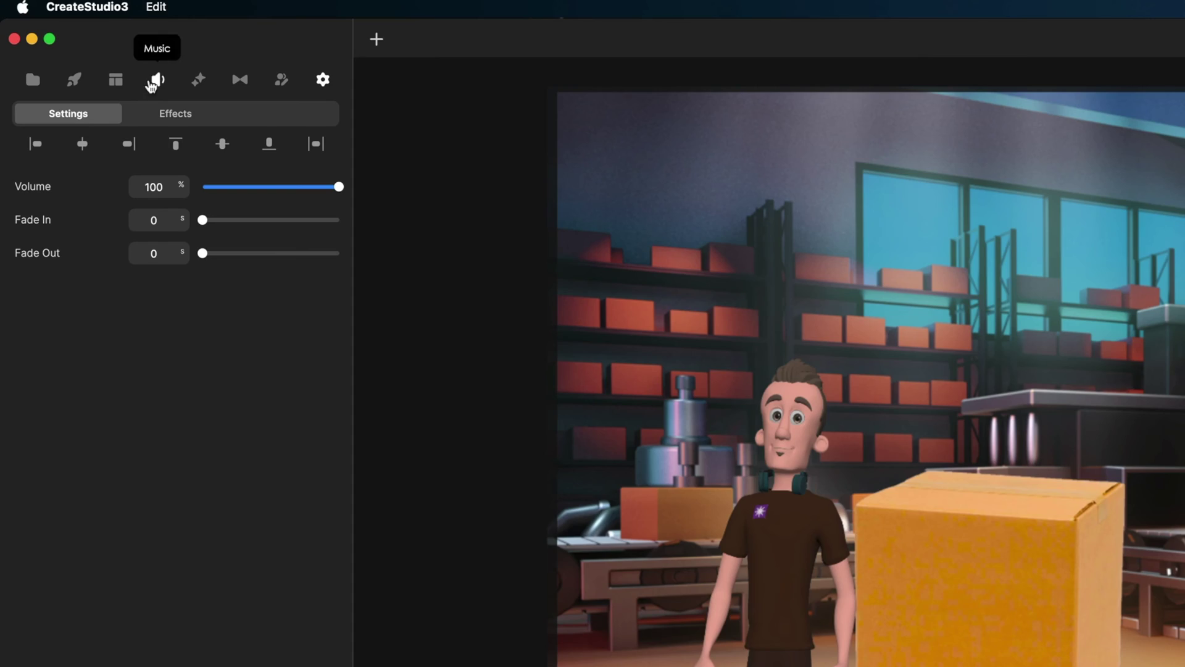
- Set up Google text-to-speech with the script "It's almost lunch time so you can take a break." and the Female 8 voice
click(84, 44)
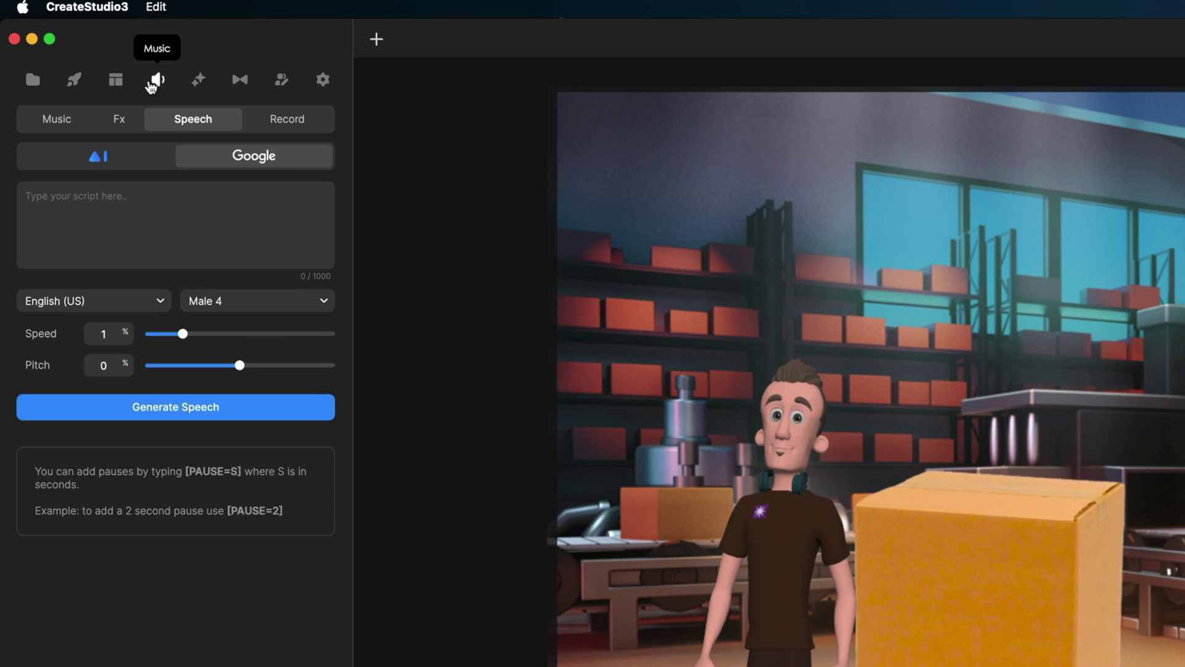
click(172, 206)
text(It's almost lunch time so you can take a break.)
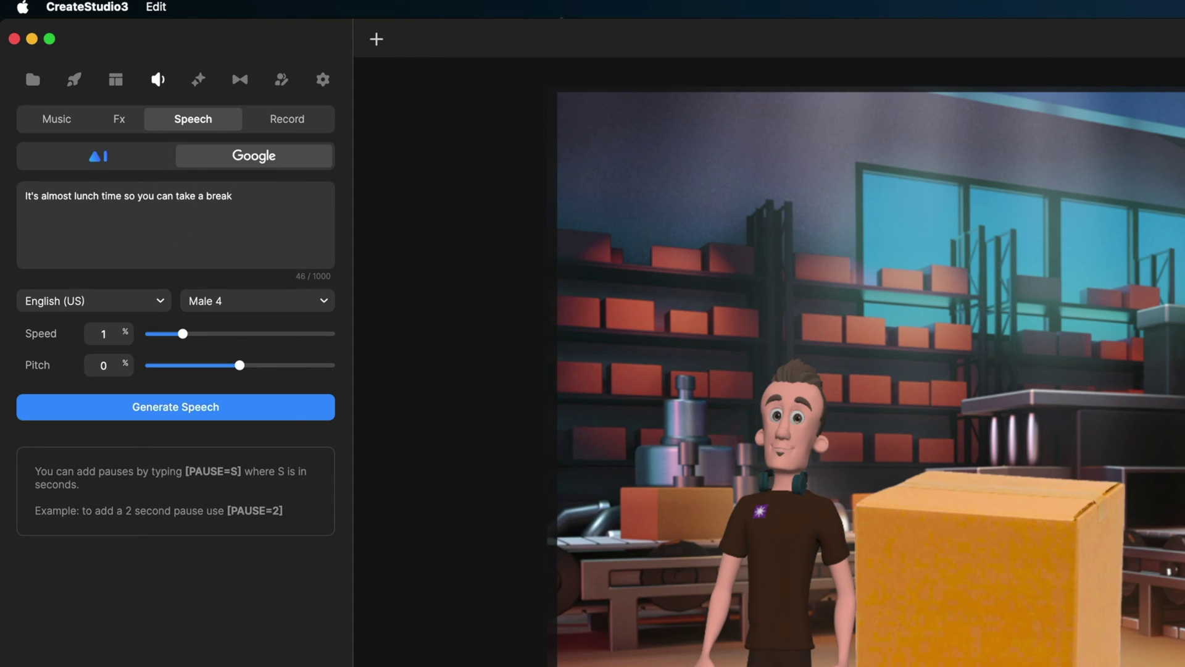
click(232, 302)
click(259, 528)
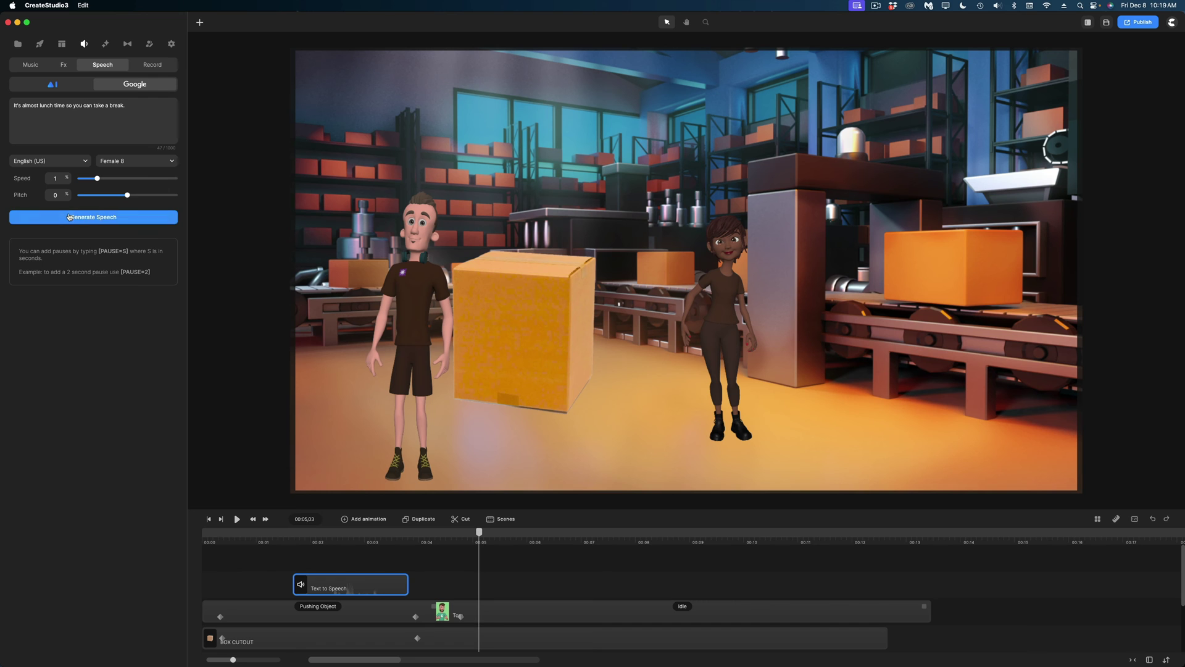
- Generate and import the speech, and place the new audio clip after the first one, starting at about 00:04
click(129, 408)
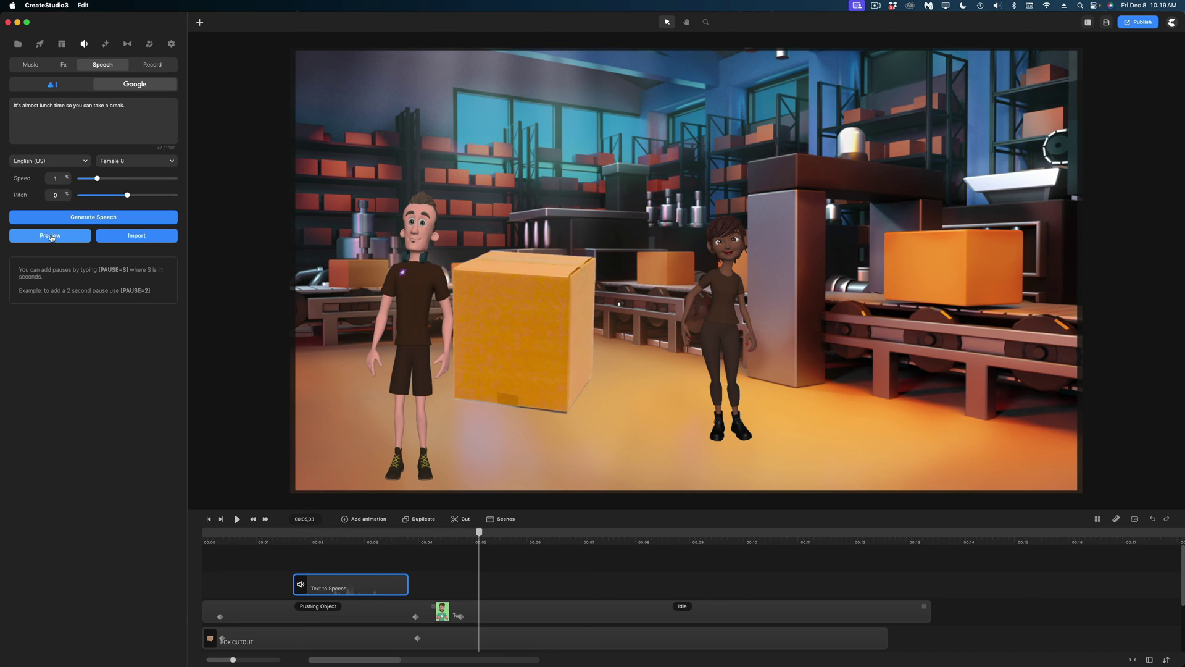
click(150, 237)
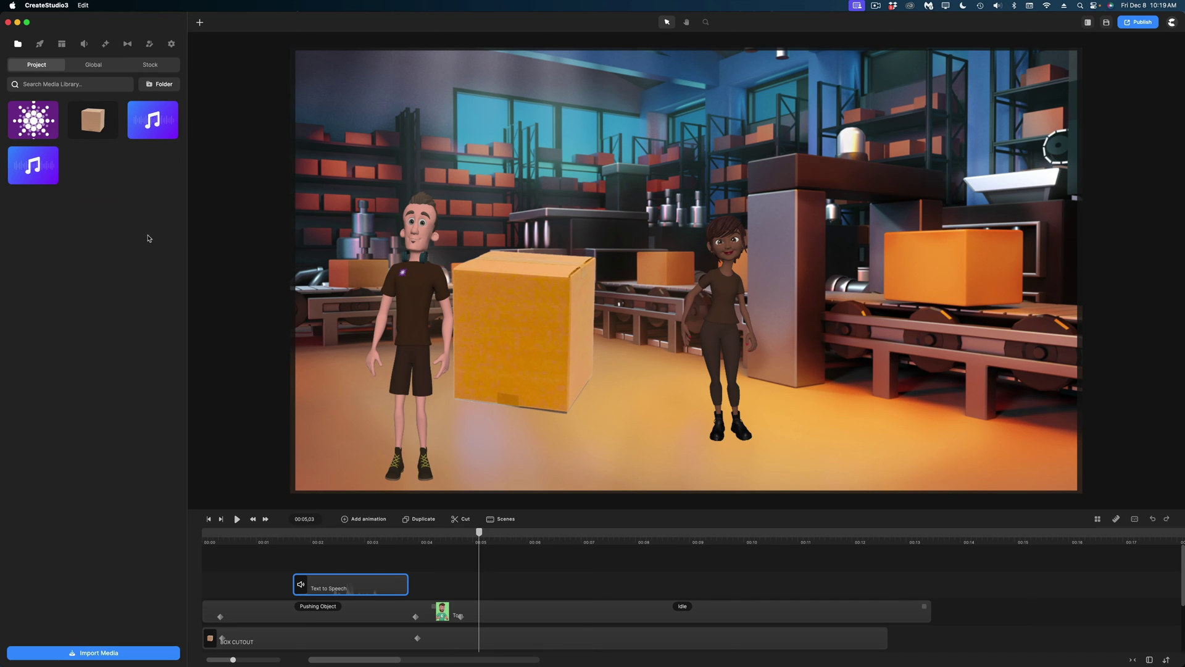
drag(33, 165, 455, 578)
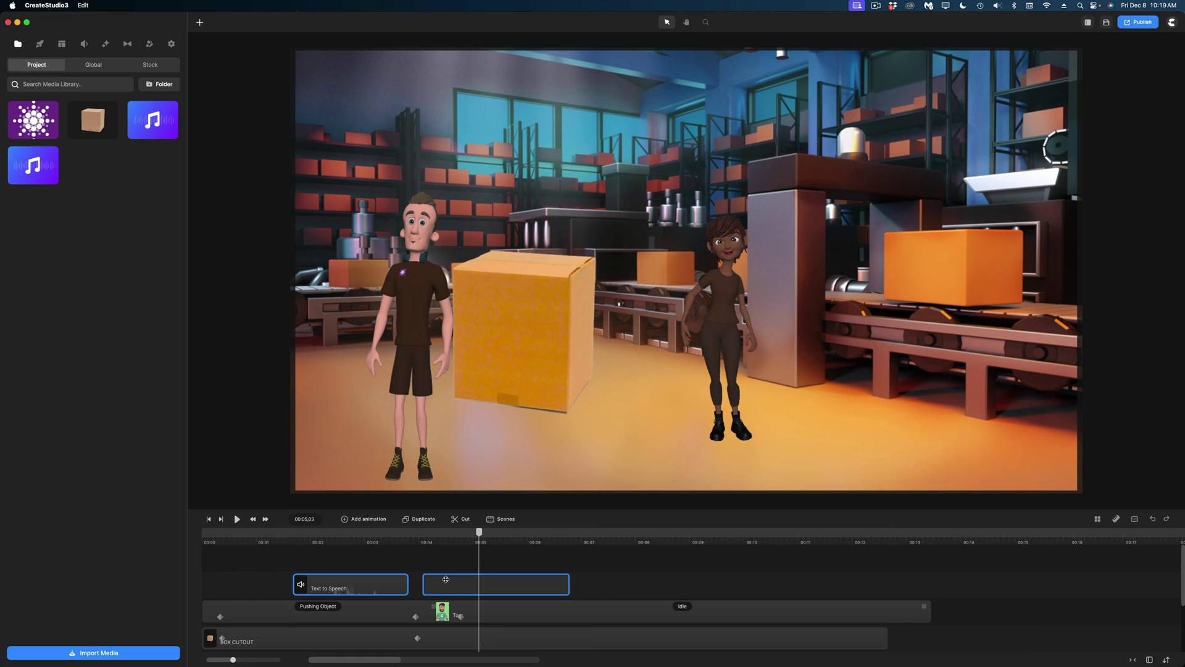
drag(443, 580, 444, 580)
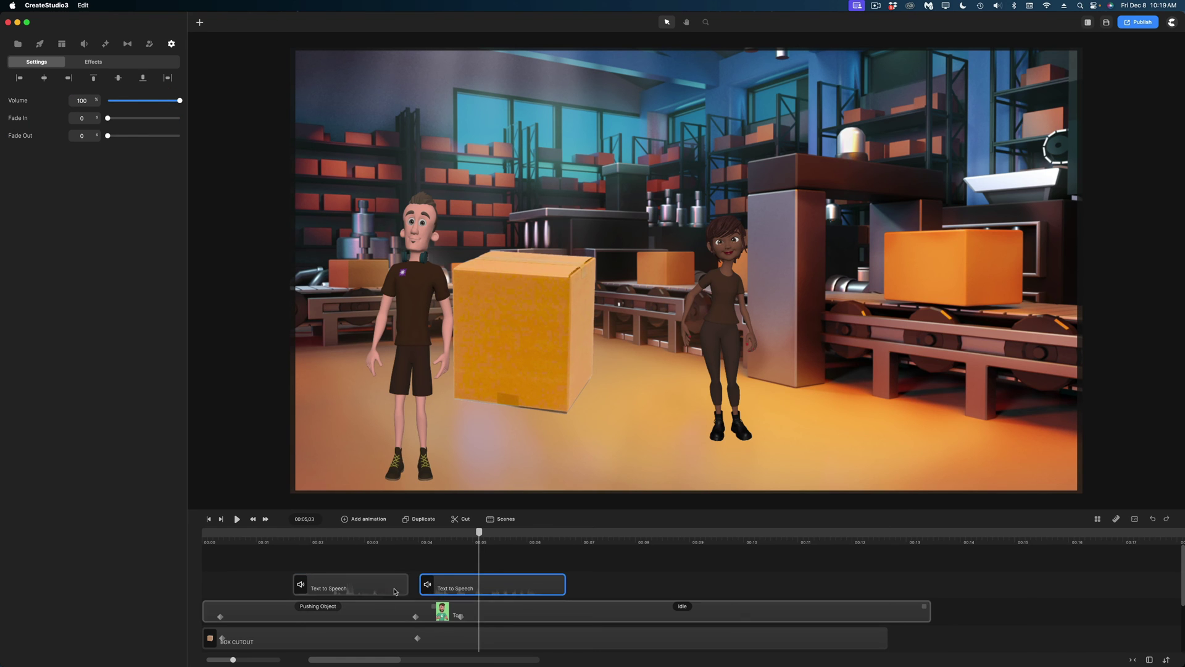
- Lip-sync the second Text to Speech clip with Lenka and play back the scene
right_click(450, 591)
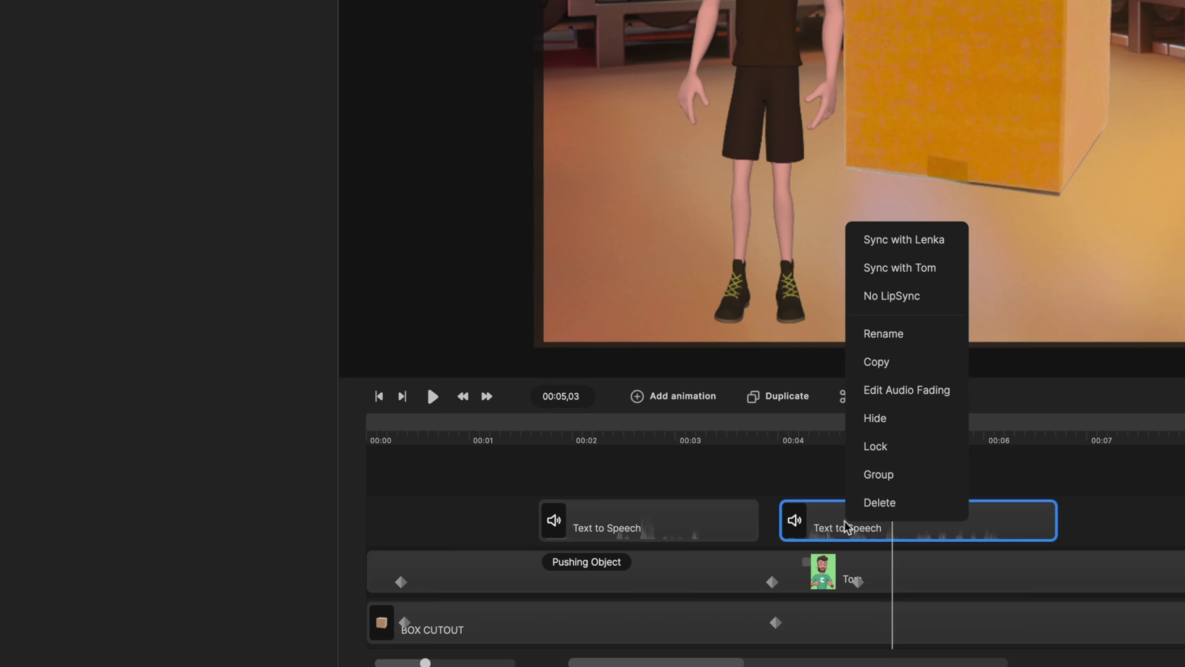
click(887, 253)
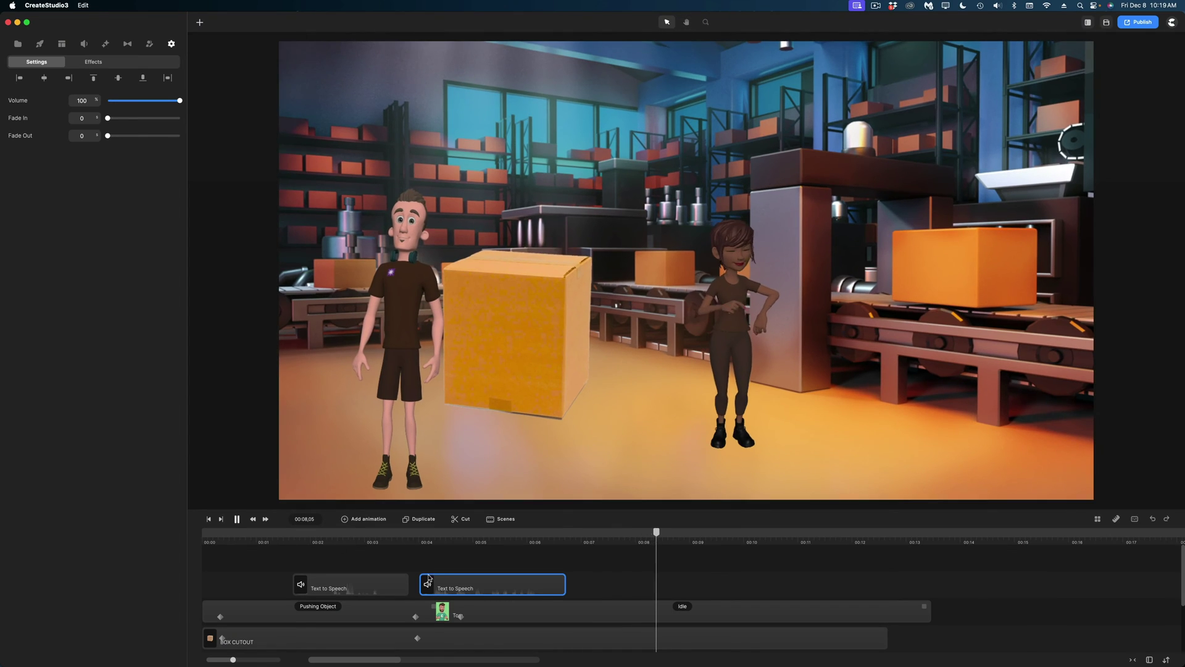
key(space)
- Shorten Lenka's Swiping Tablet action to end at about 00:03 and Checking Watch to end at about 00:07,15, previewing the timing
scroll(487, 598, down, 3)
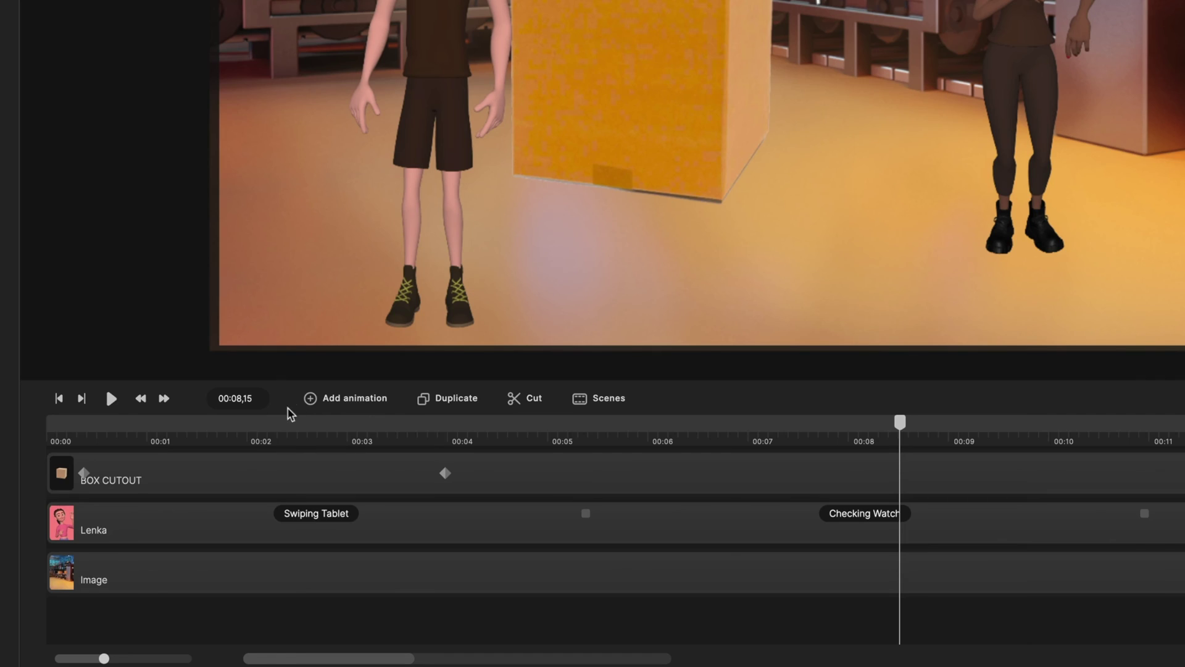
drag(585, 513, 364, 508)
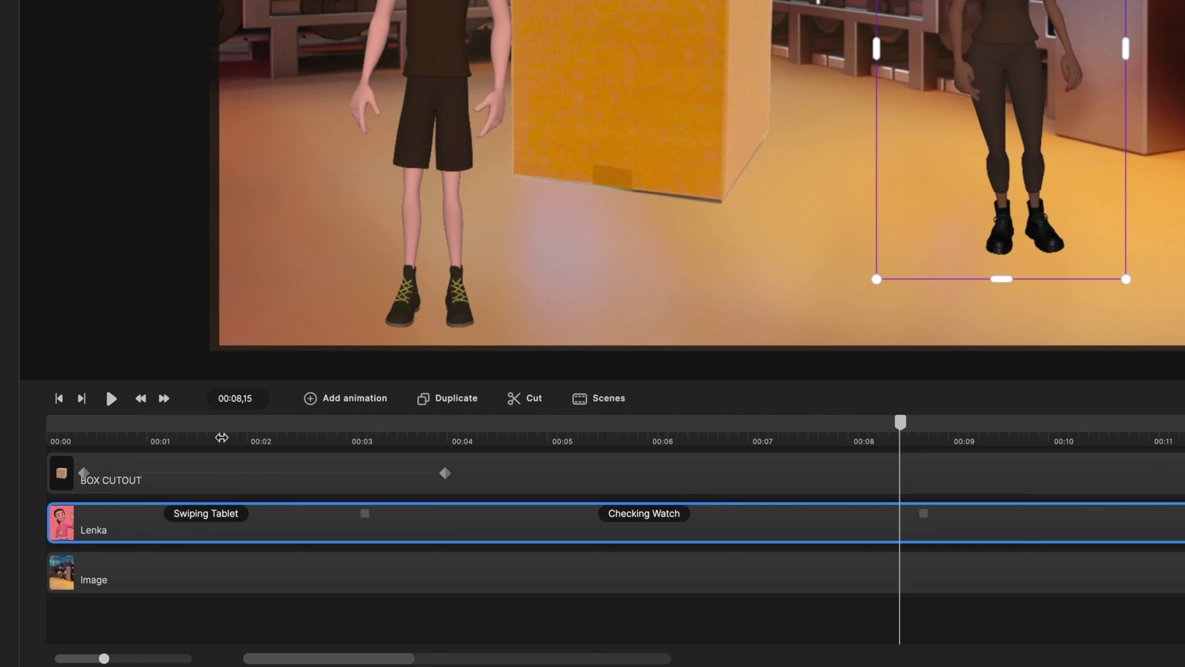
click(198, 435)
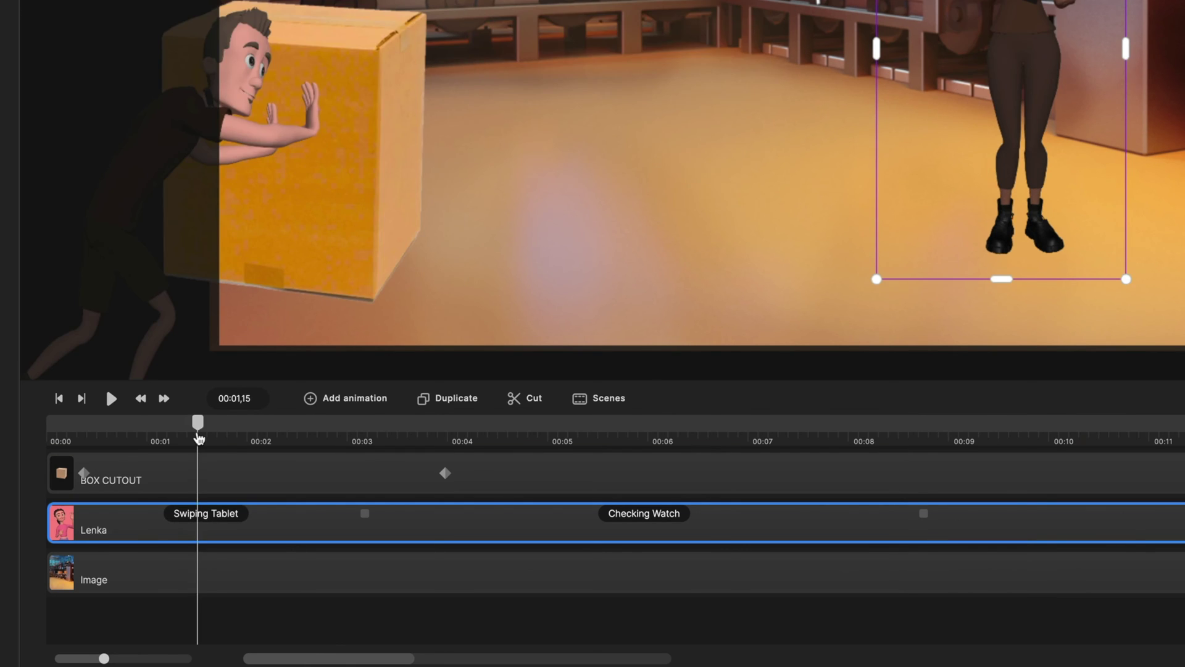
key(space)
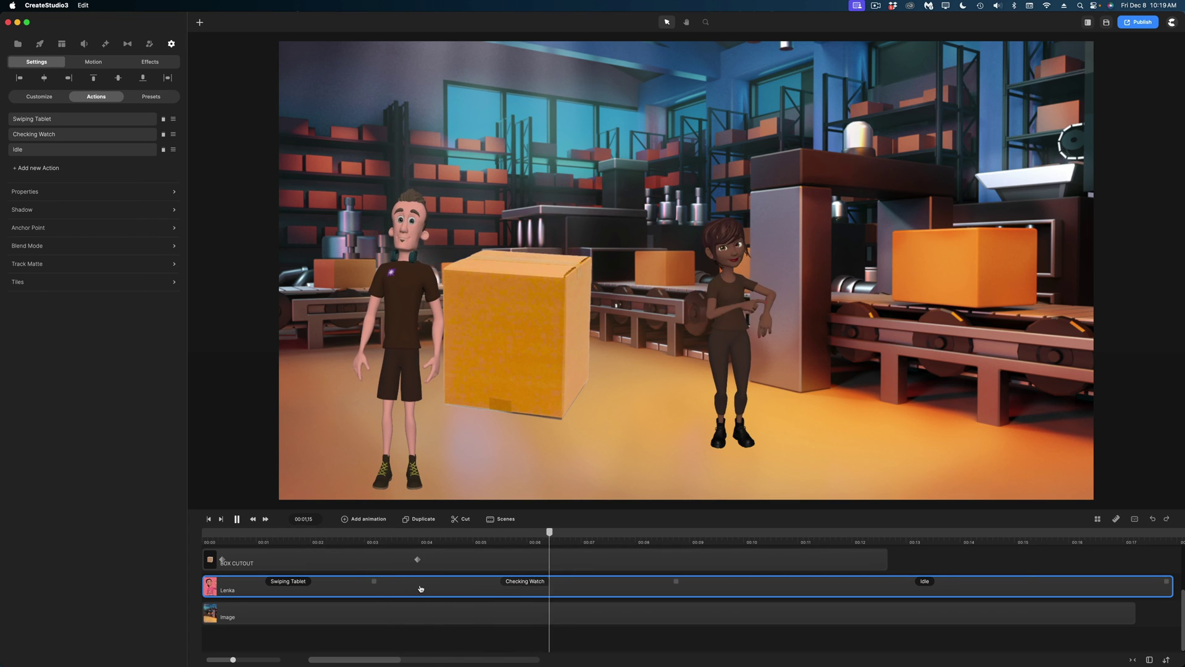
key(space)
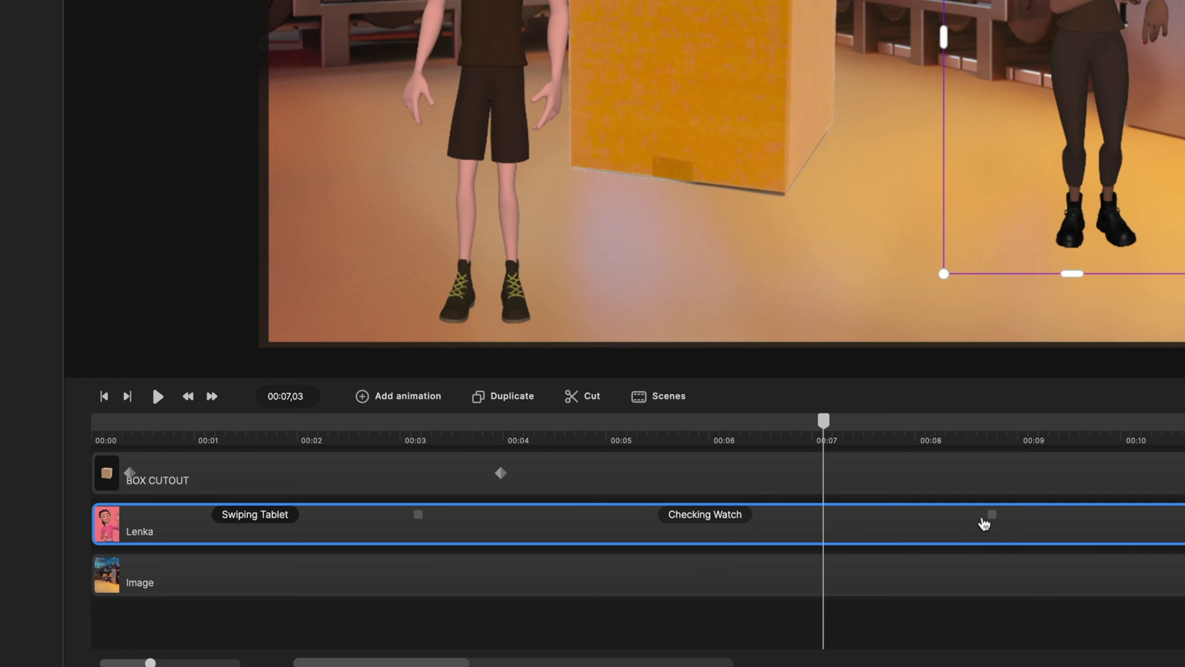
drag(989, 515, 875, 514)
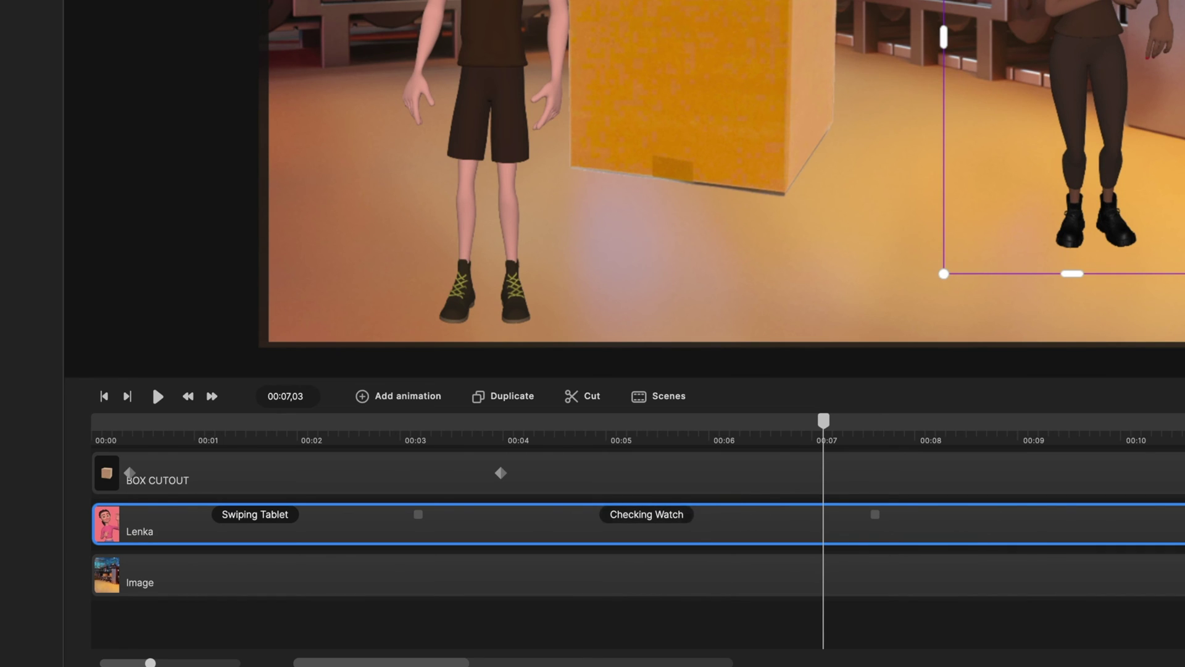
key(space)
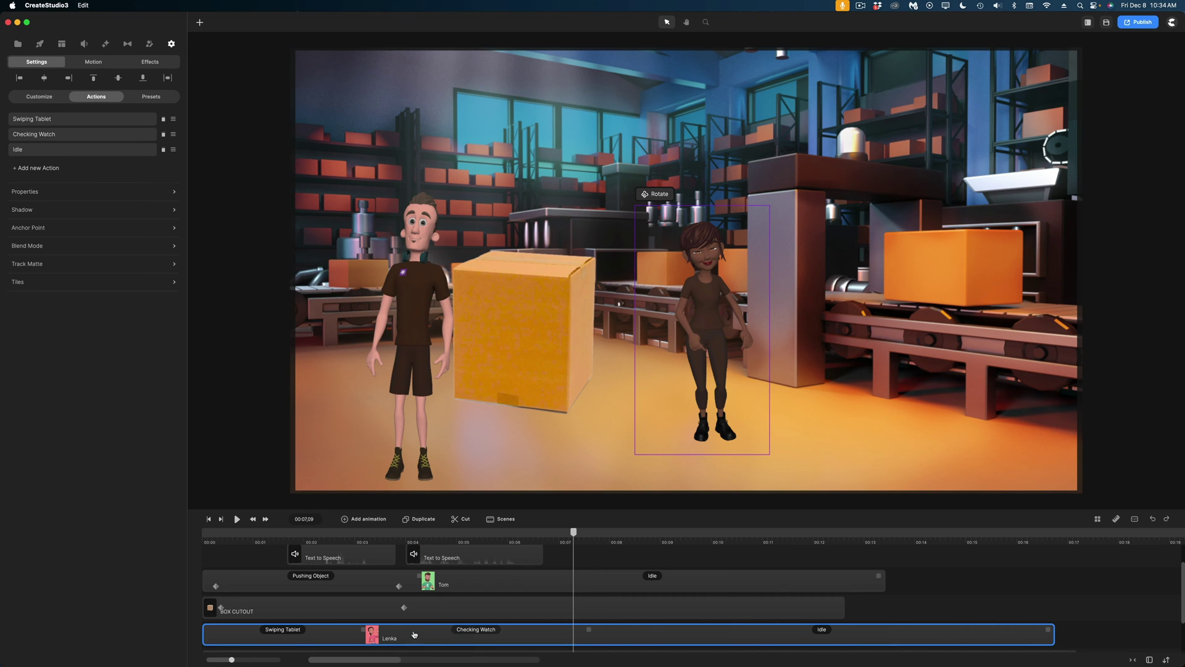
- Add a Character View animation to Lenka at 00:02,15 and rotate her at that keyframe to face away from Tom
drag(390, 533, 369, 553)
click(369, 553)
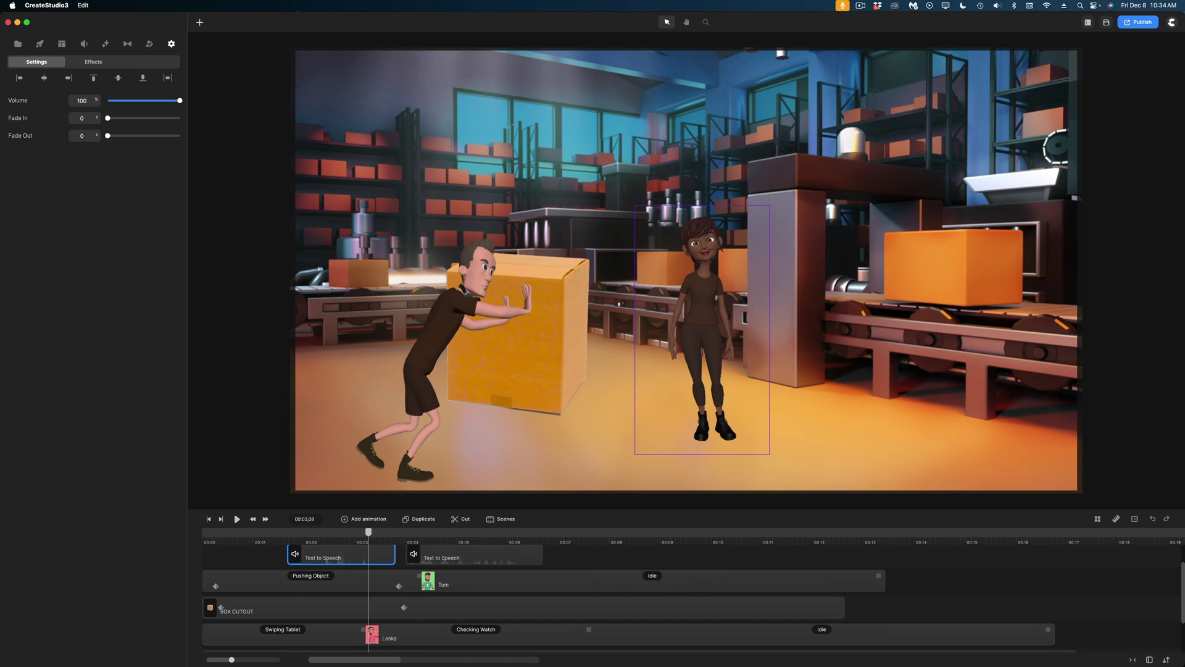
drag(368, 535, 329, 547)
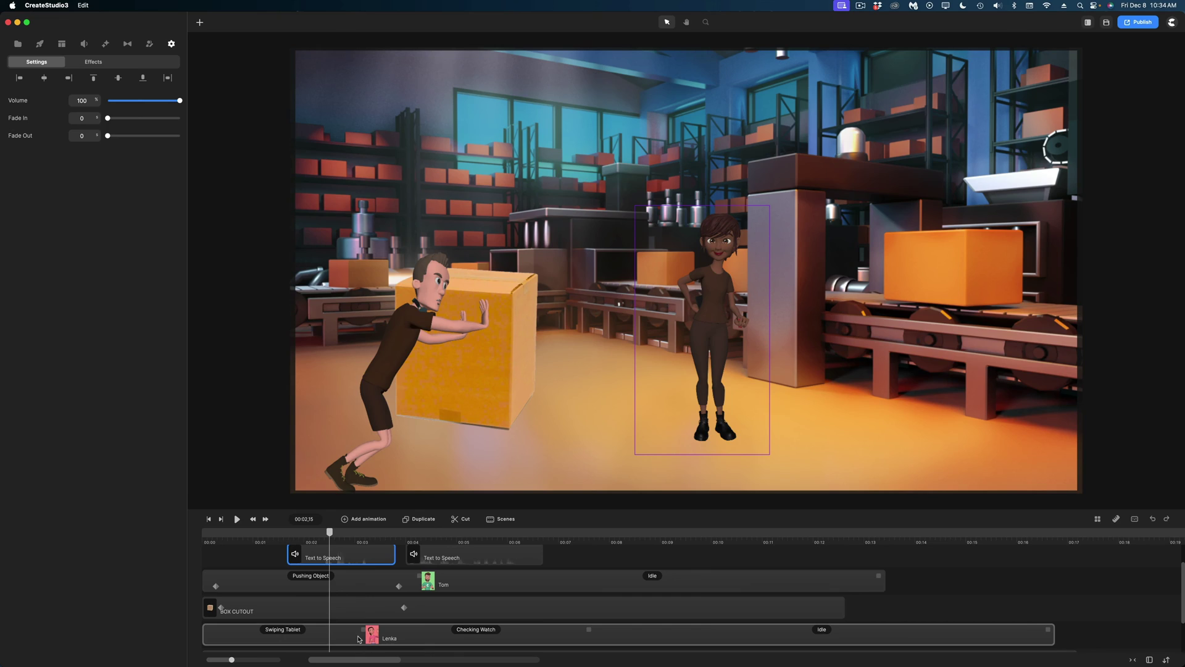
click(360, 639)
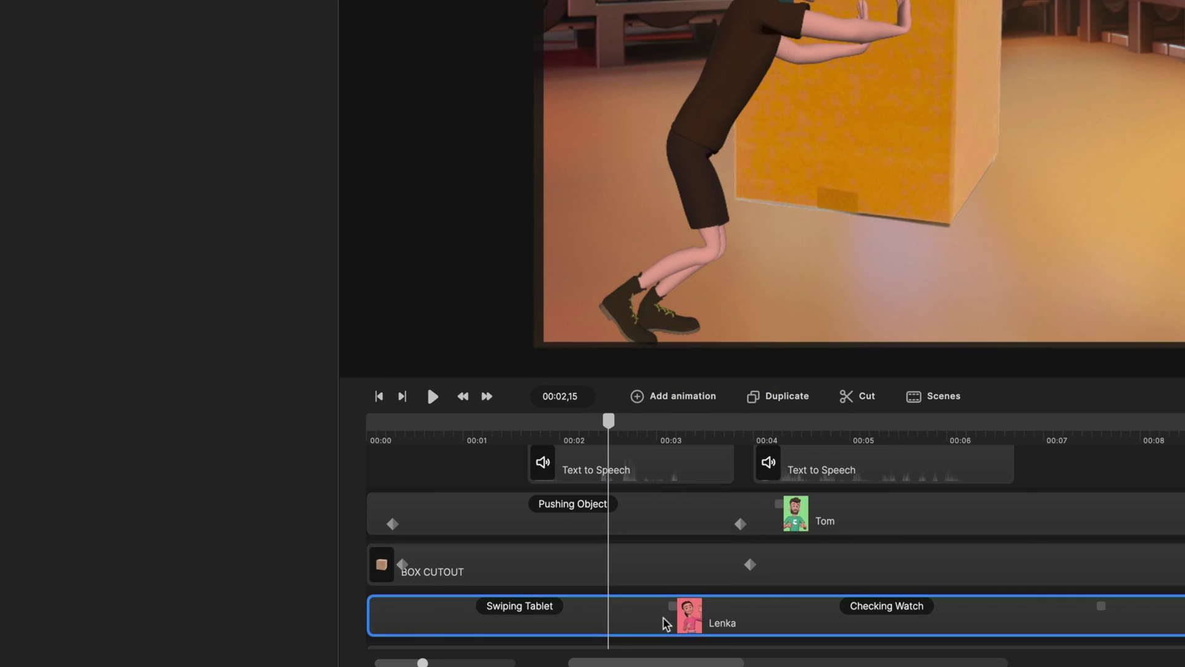
click(696, 398)
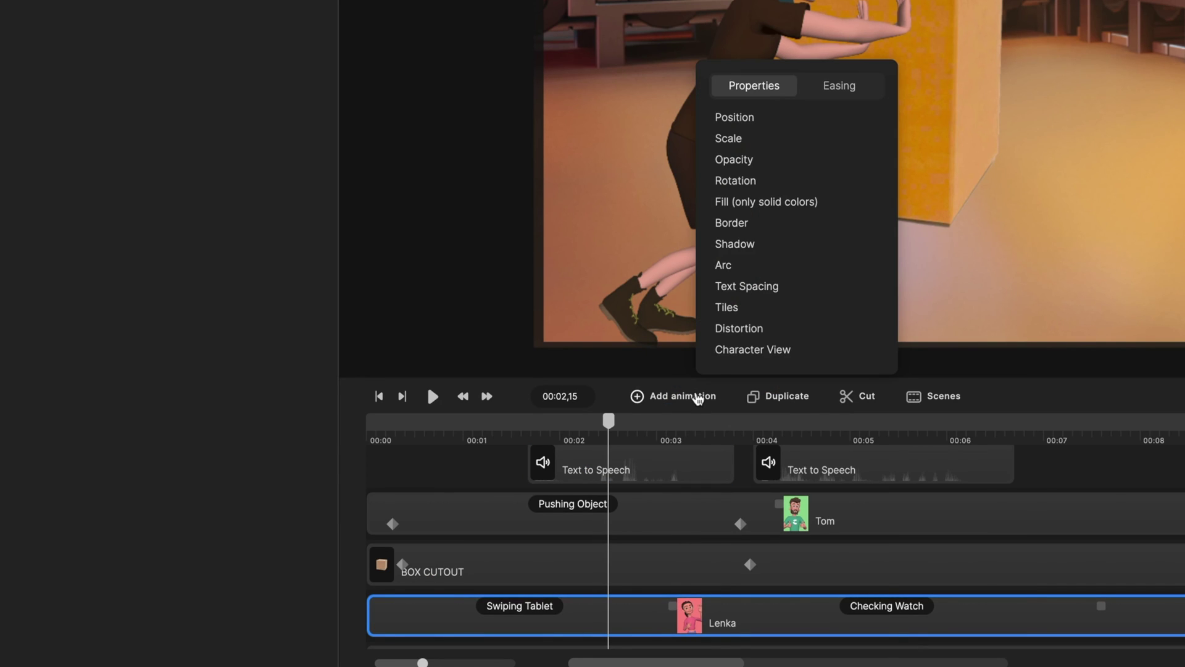
click(723, 357)
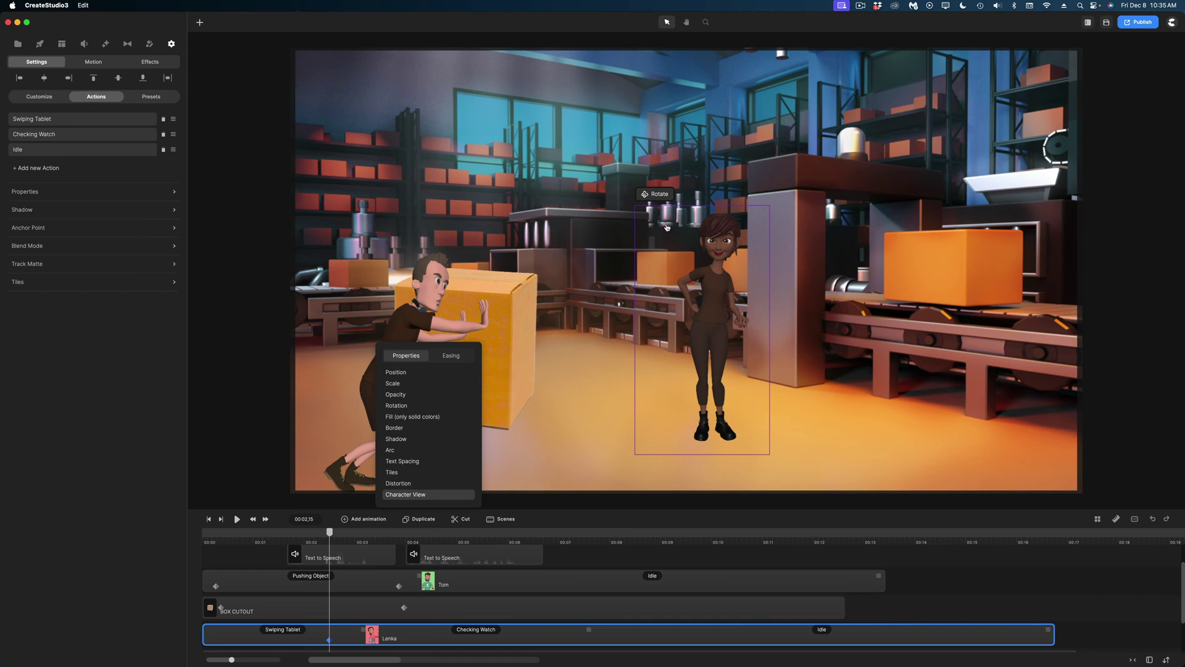
click(655, 193)
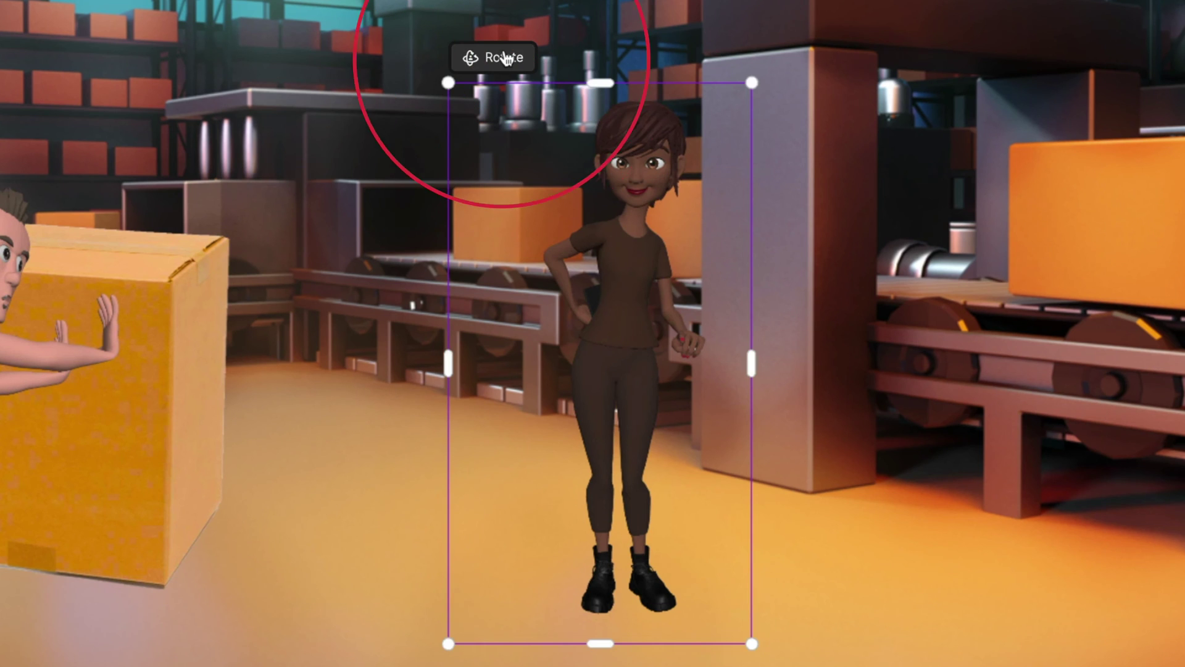
drag(619, 350, 888, 321)
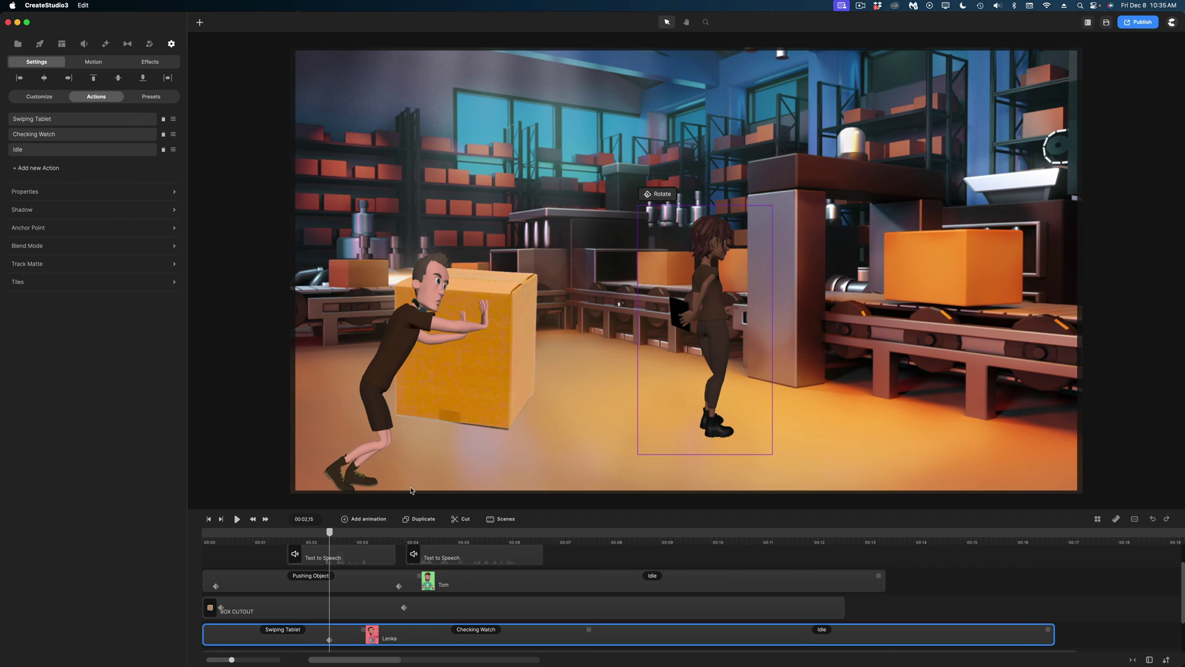
- Rotate Lenka to face Tom at her second Character View keyframe, just after 00:03, and play back the turn
drag(330, 532, 380, 540)
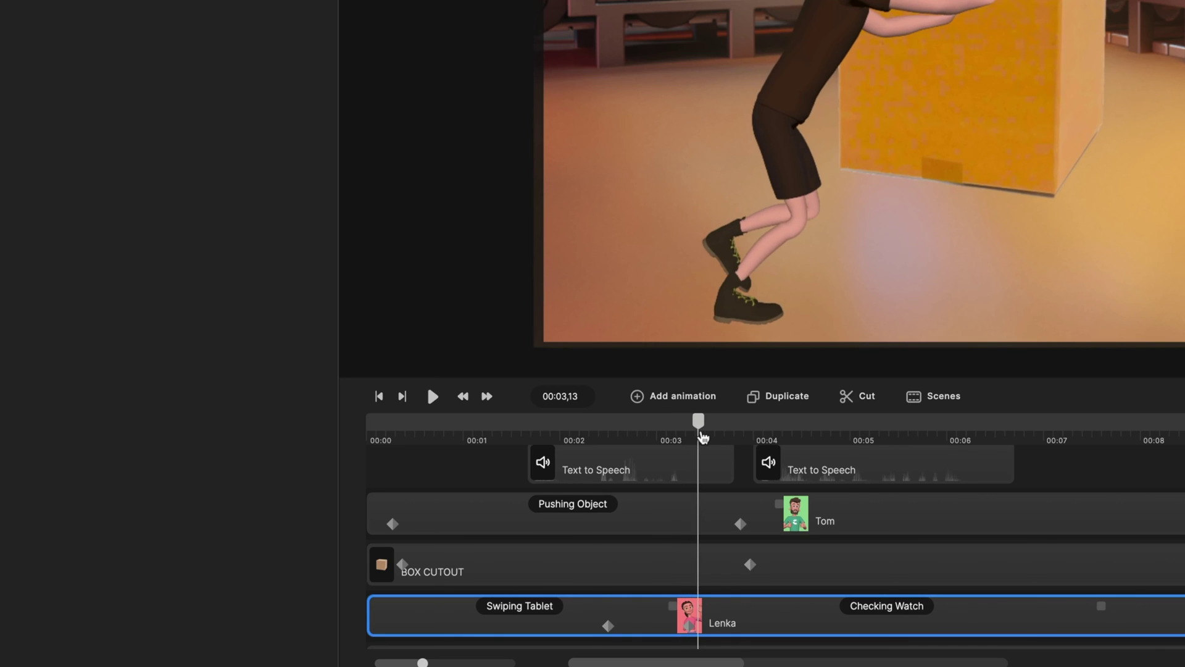
drag(703, 437, 688, 437)
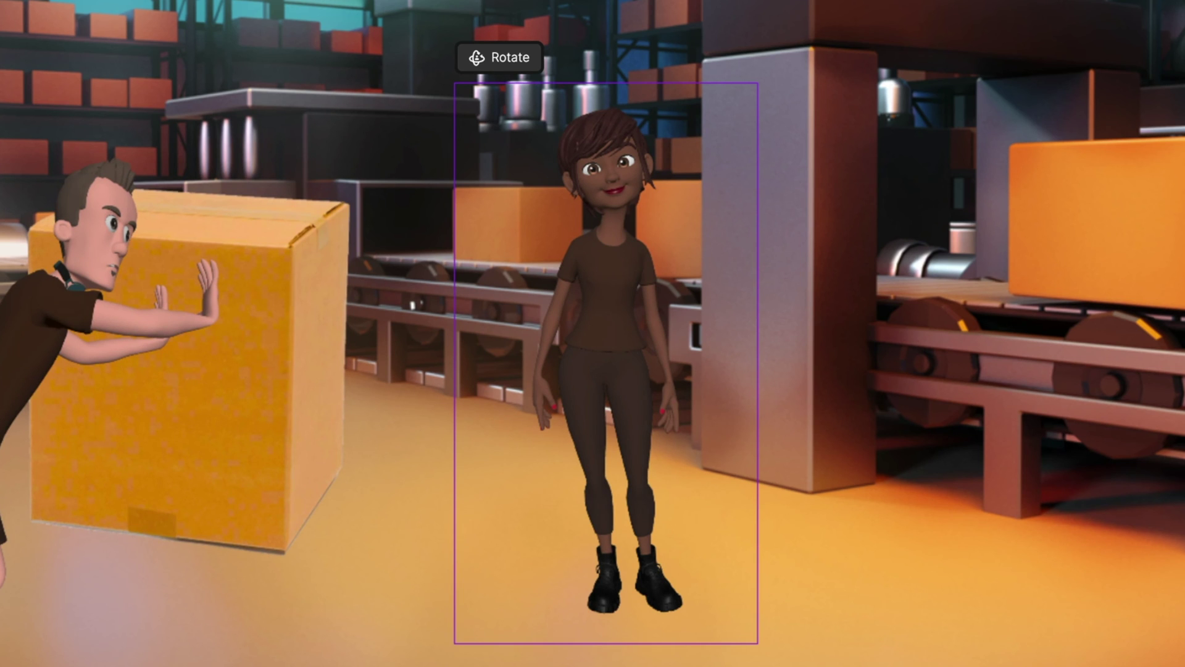
drag(621, 367, 521, 369)
drag(581, 221, 600, 307)
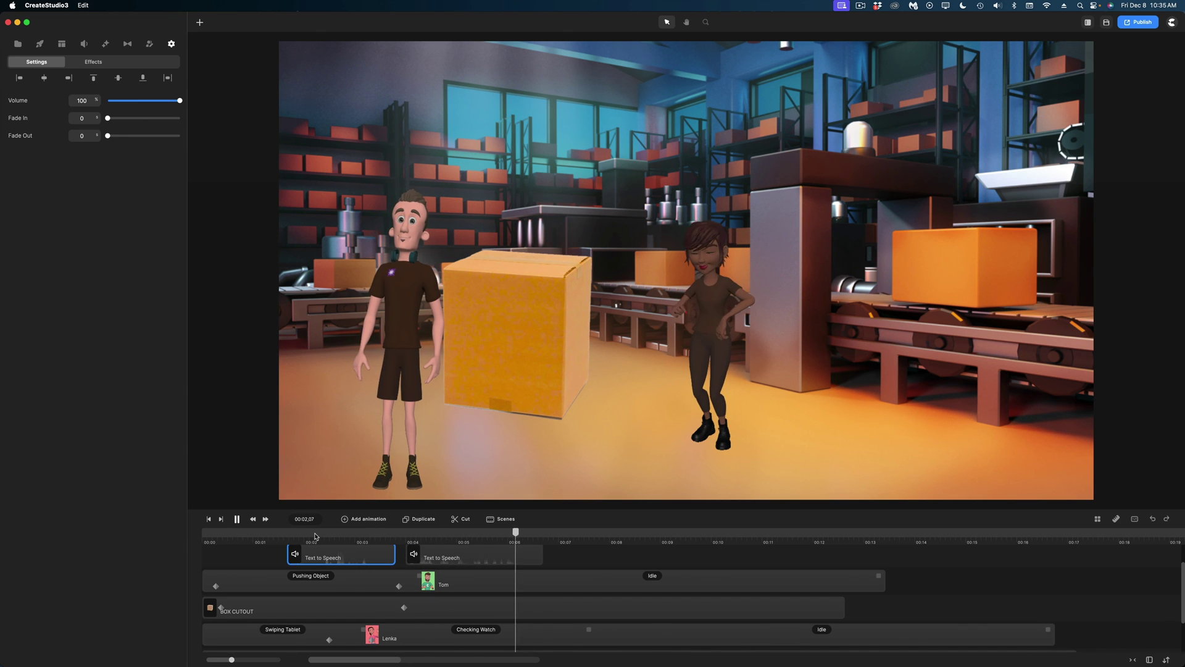
key(space)
- Add a Character View animation to Tom starting at 00:04,00
click(475, 581)
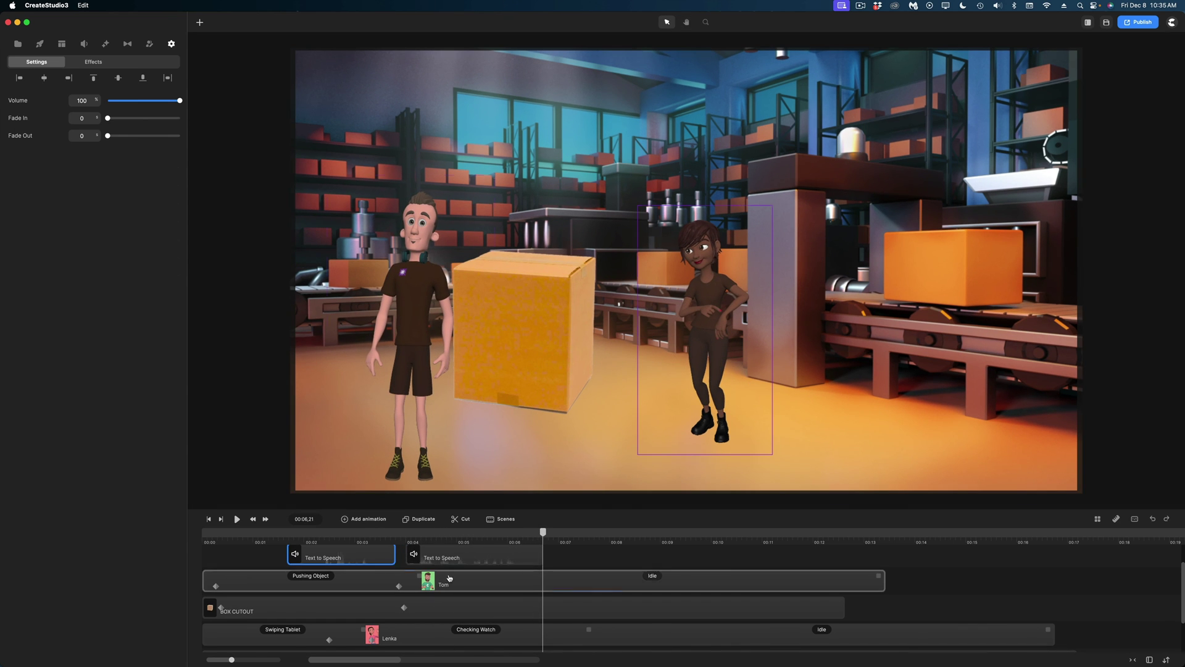
click(383, 535)
mouse_move(384, 535)
mouse_down()
mouse_move(457, 538)
mouse_move(374, 538)
mouse_move(393, 540)
mouse_up()
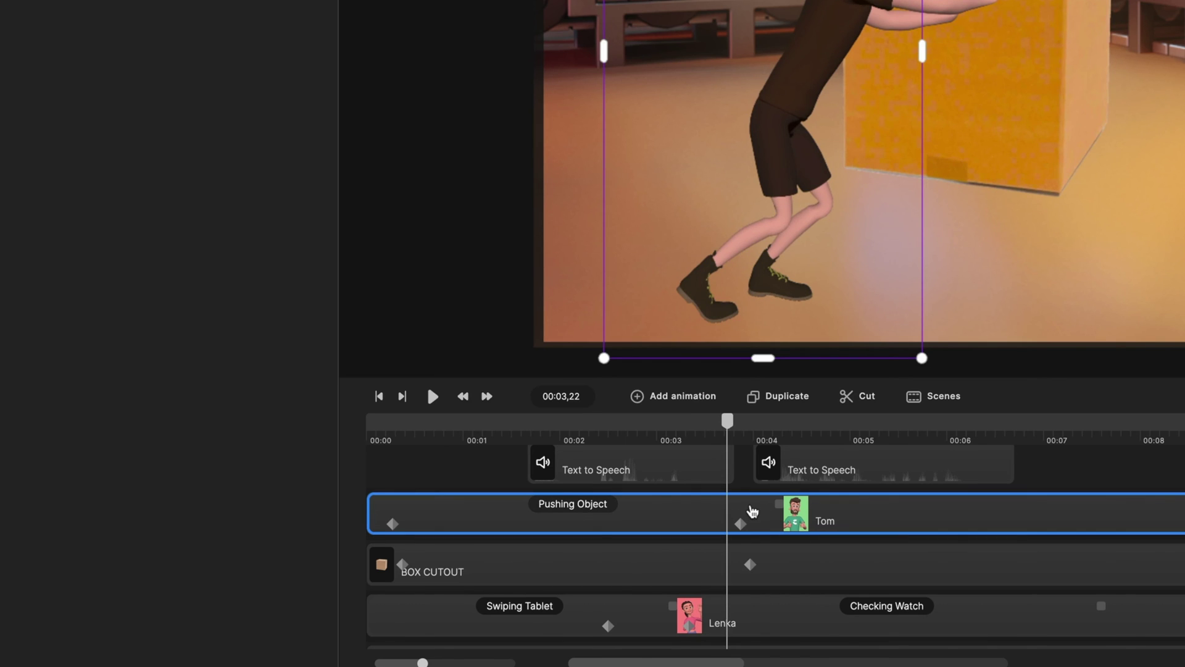
click(688, 403)
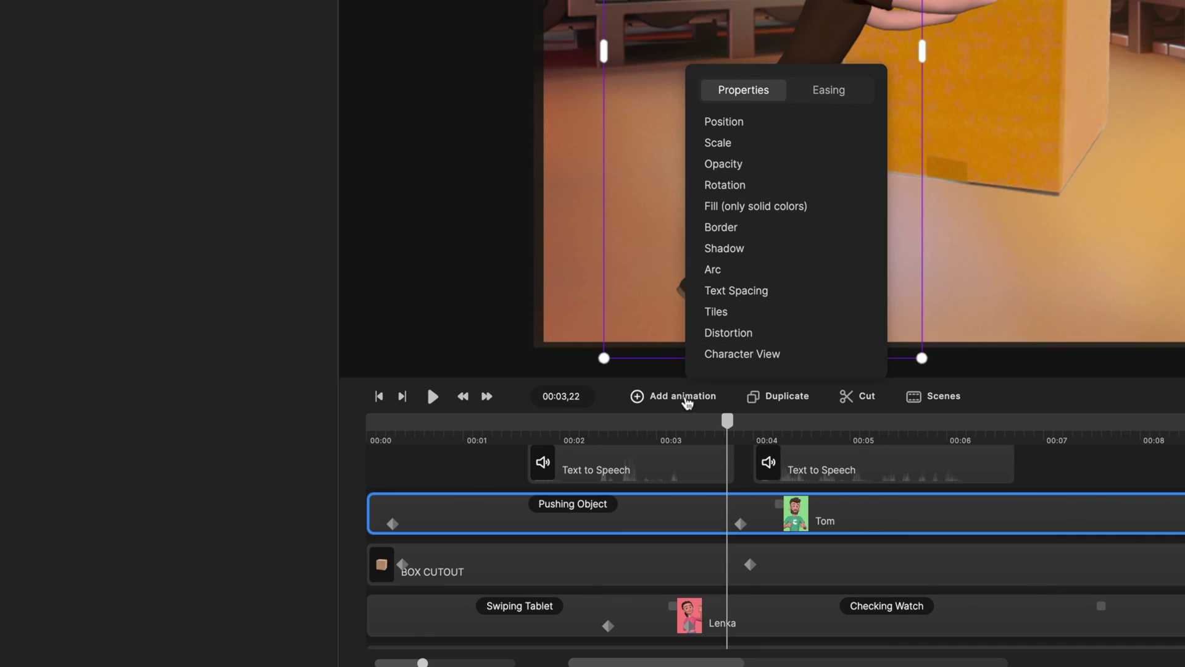
click(742, 354)
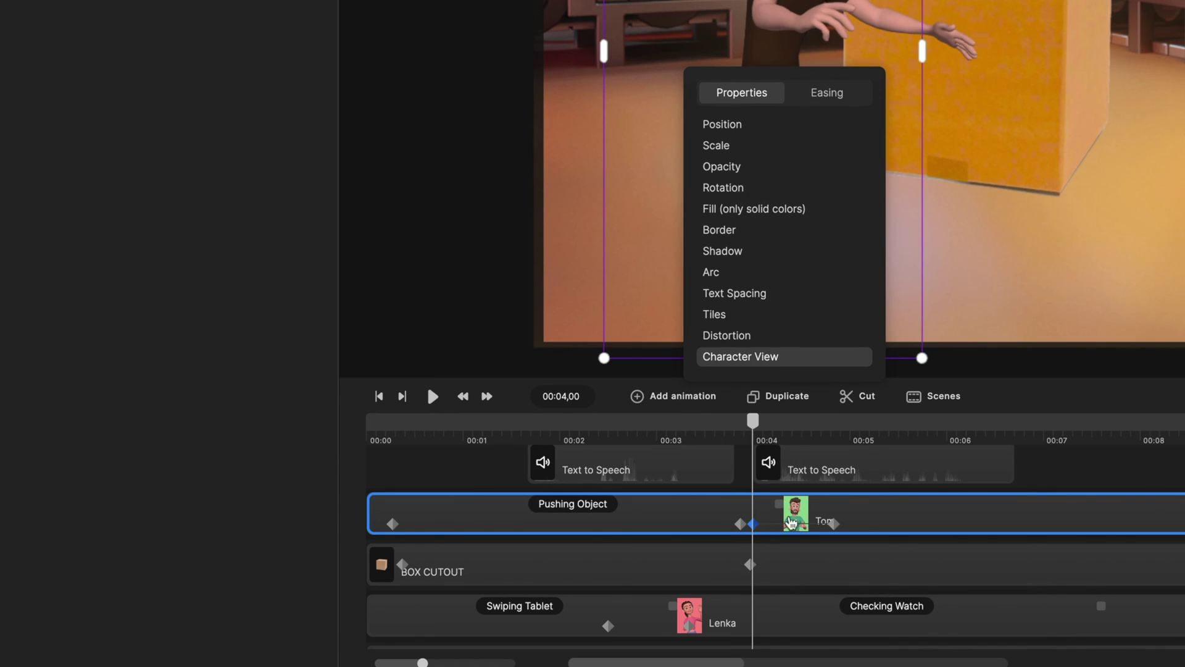
- Rotate Tom to face Lenka at his second Character View keyframe, shortly before 00:05
drag(839, 519, 836, 521)
drag(769, 423, 831, 424)
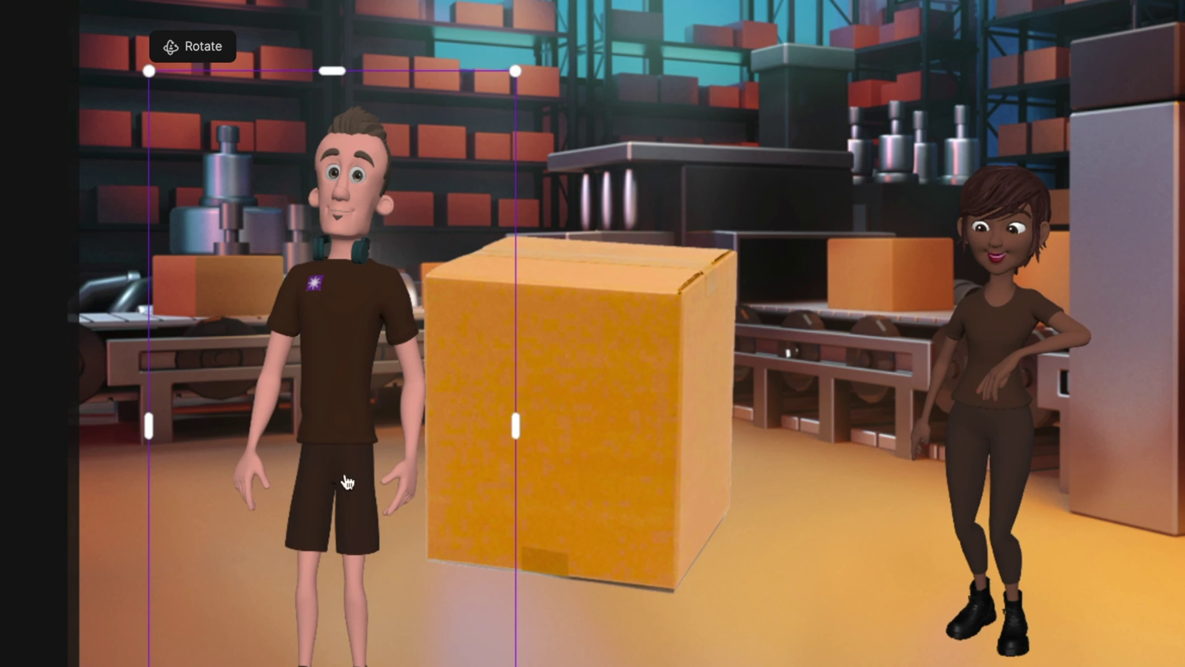
drag(348, 482, 352, 481)
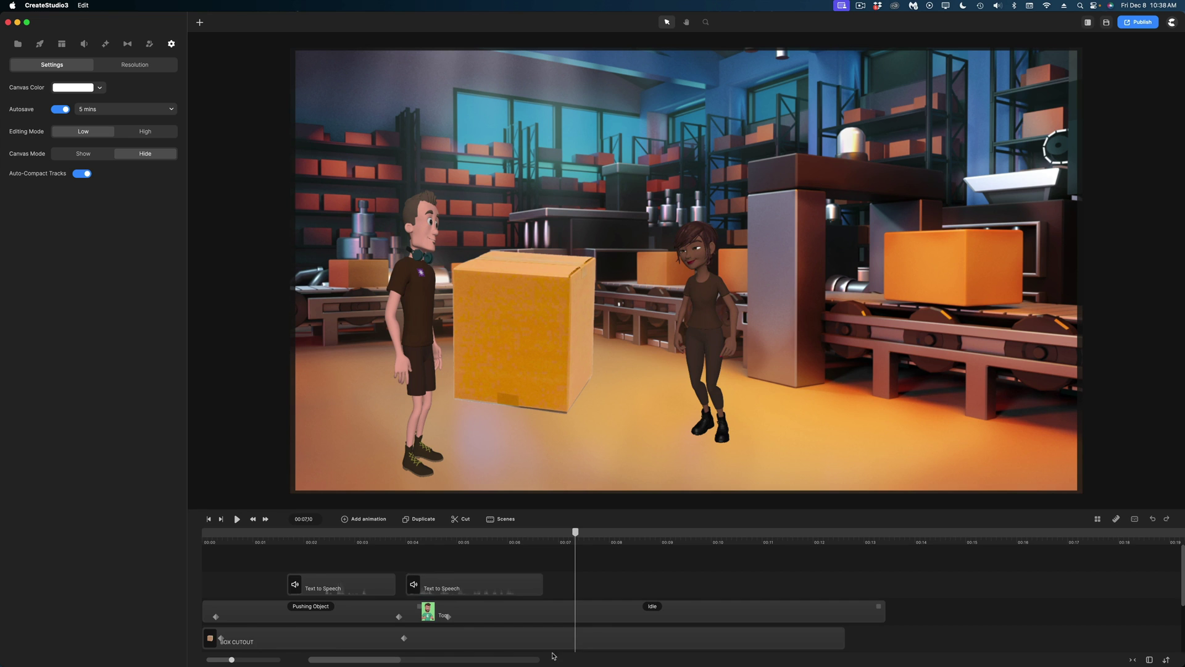
- Set the facial expression of Tom's Pushing Object action to Angry
scroll(463, 617, down, 2)
scroll(401, 611, up, 1)
click(345, 606)
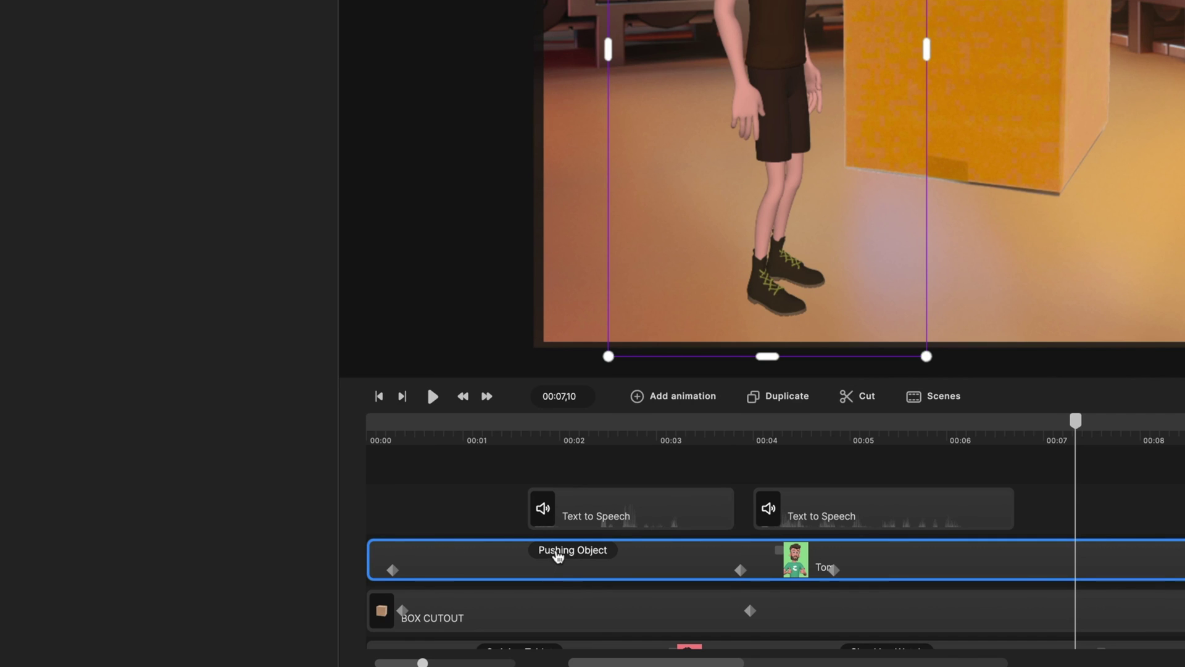
click(588, 557)
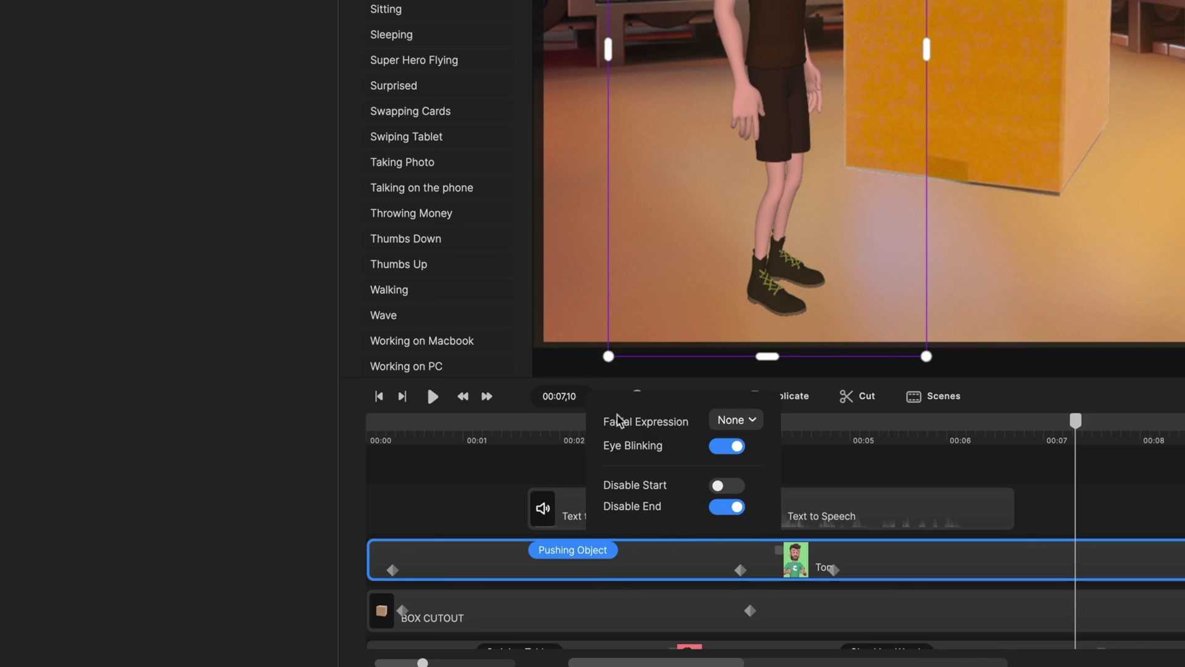
click(736, 420)
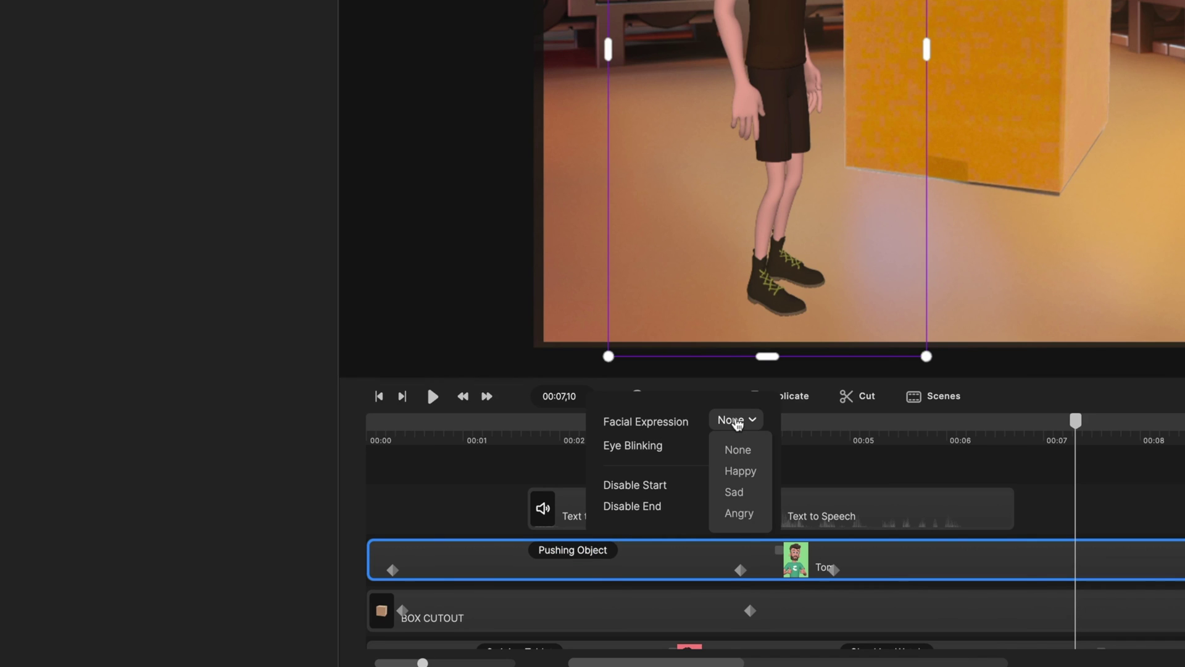
click(741, 514)
click(506, 476)
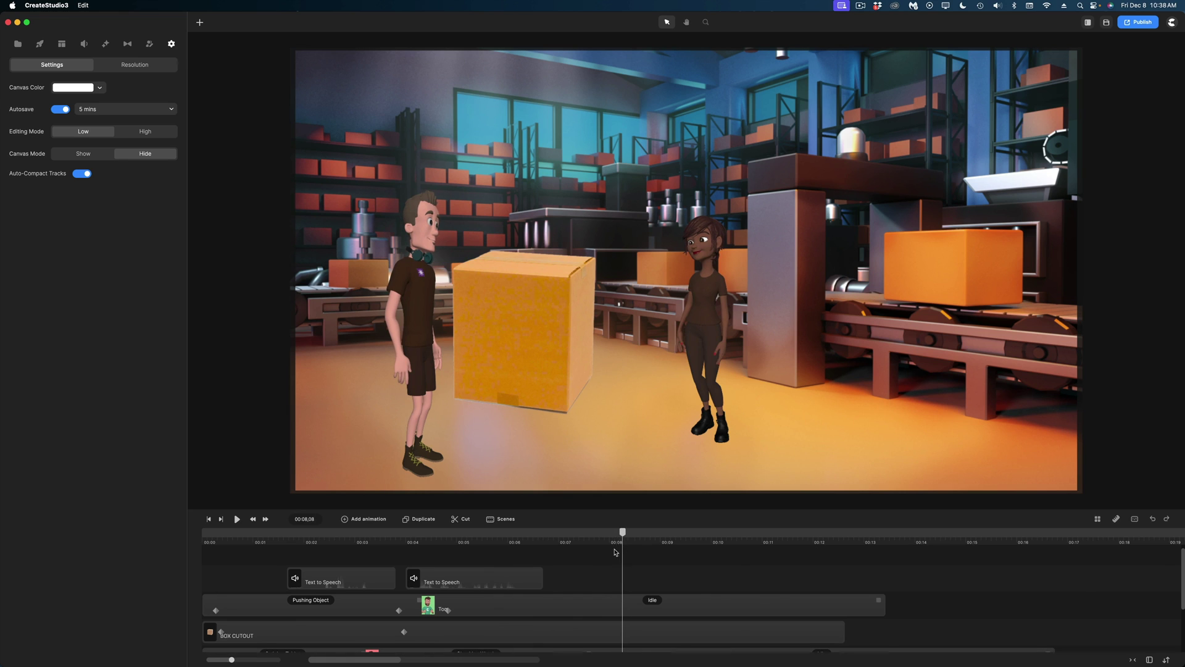
- Set the facial expression of Tom's Idle action to Happy
mouse_move(615, 552)
mouse_down()
mouse_move(561, 553)
mouse_move(612, 555)
mouse_up()
click(660, 599)
click(730, 538)
click(726, 564)
- Give Lenka's Checking Watch action a Happy facial expression
scroll(497, 616, down, 1)
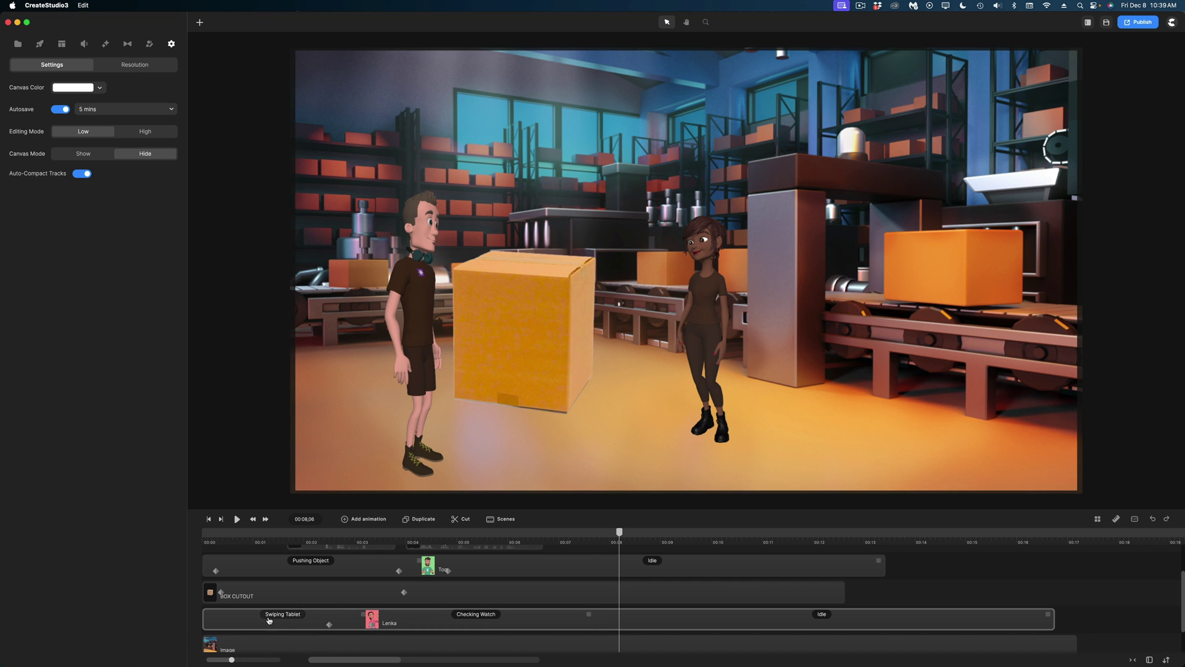
click(476, 614)
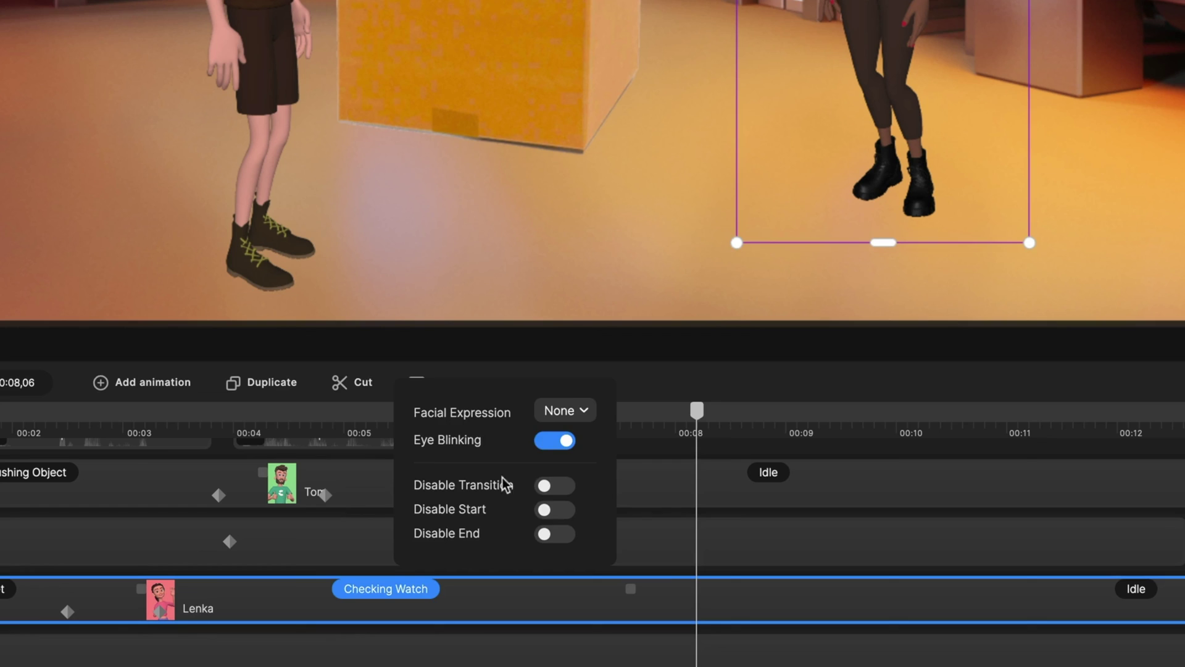
click(579, 411)
click(592, 471)
- Give Lenka's Idle action a Happy facial expression and play back the scene from near the start
click(1135, 588)
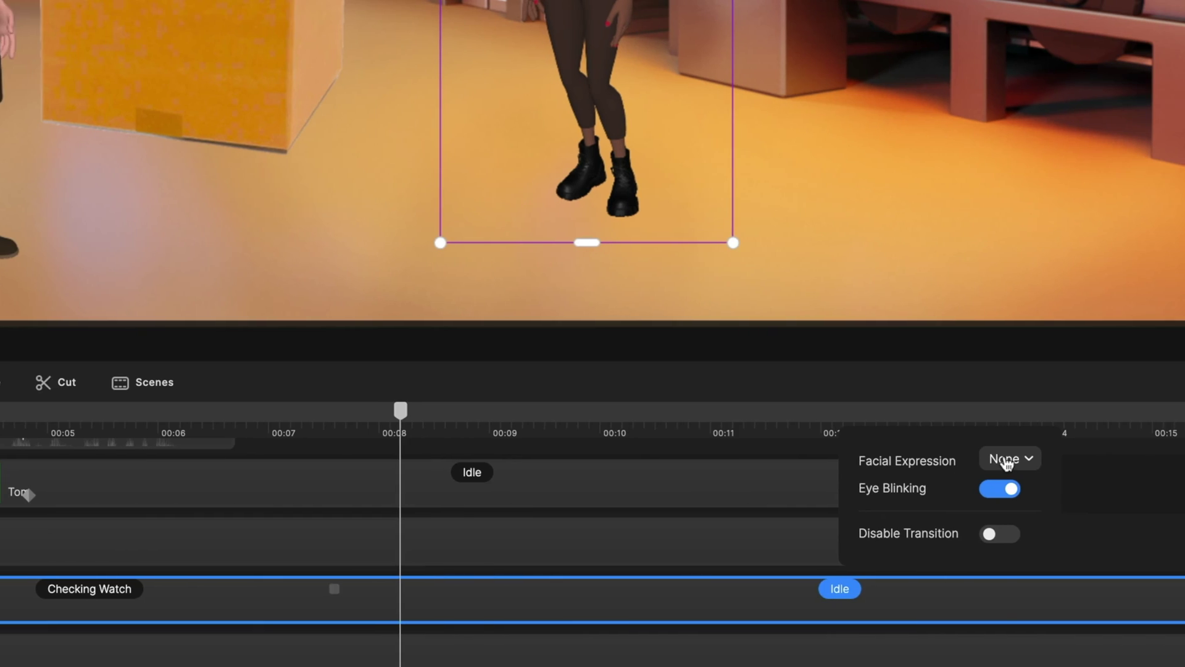
click(1006, 460)
click(1014, 517)
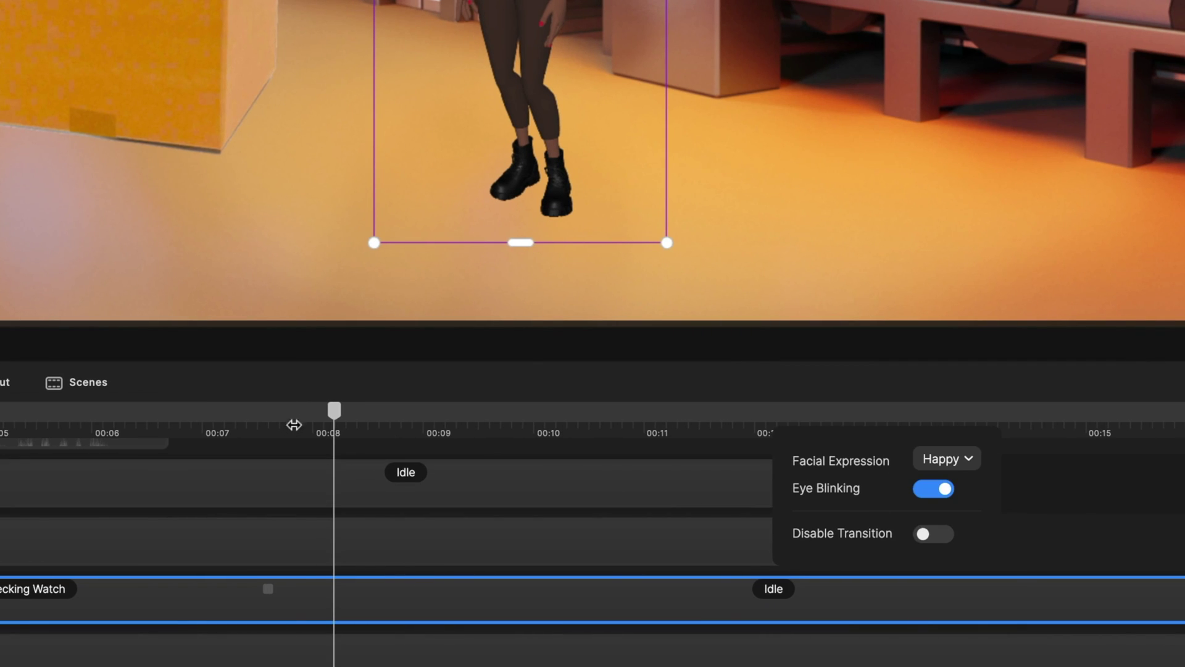
key(space)
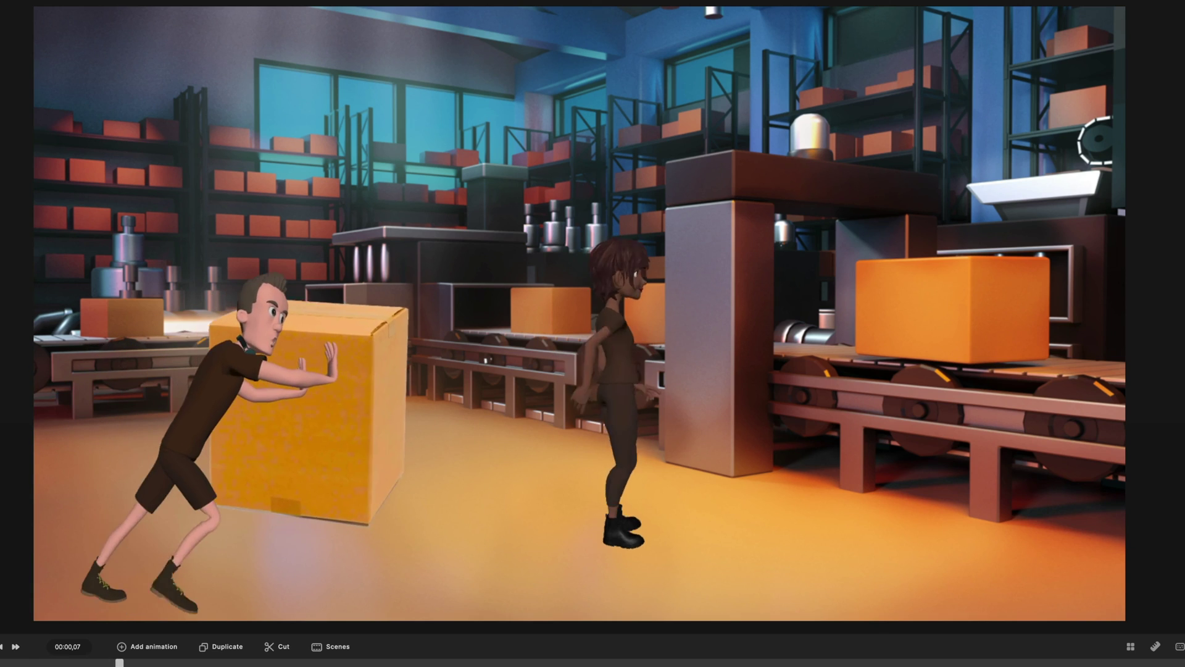